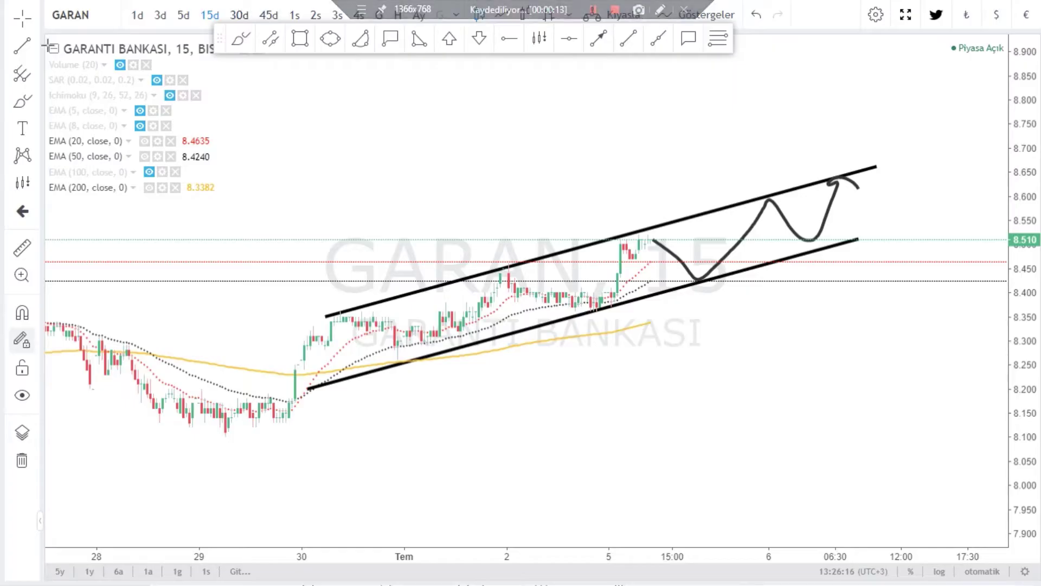
Step: Load the TATGD (TAT GIDA) chart from BIST and set its interval to 1 hour
click(108, 7)
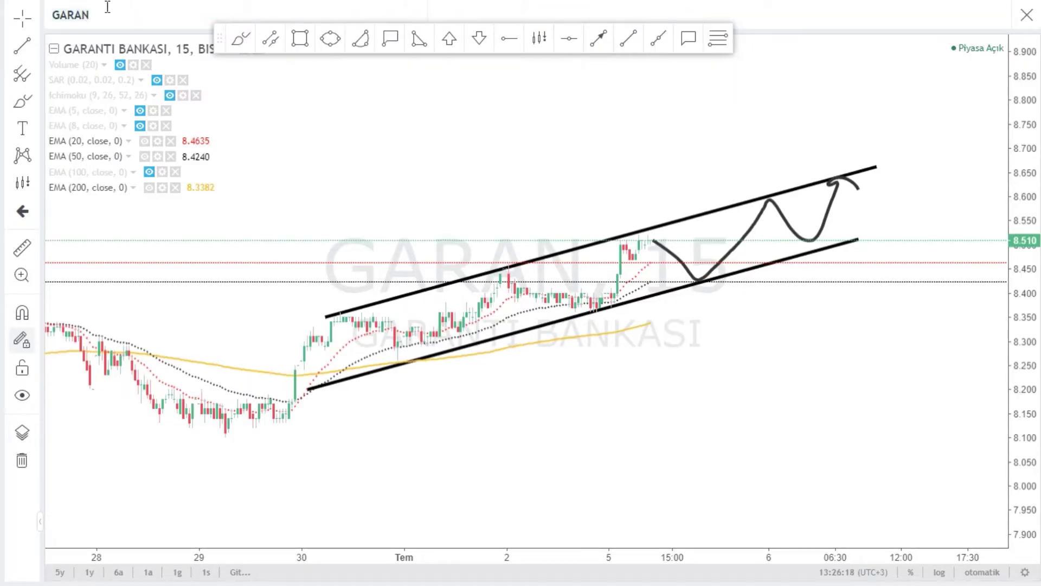
text(TATGD)
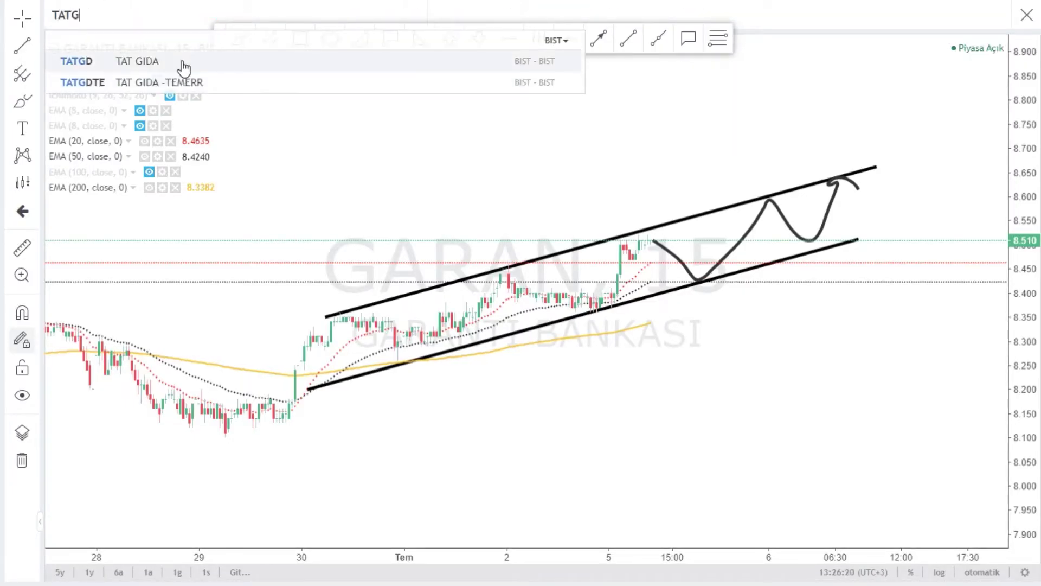
click(182, 65)
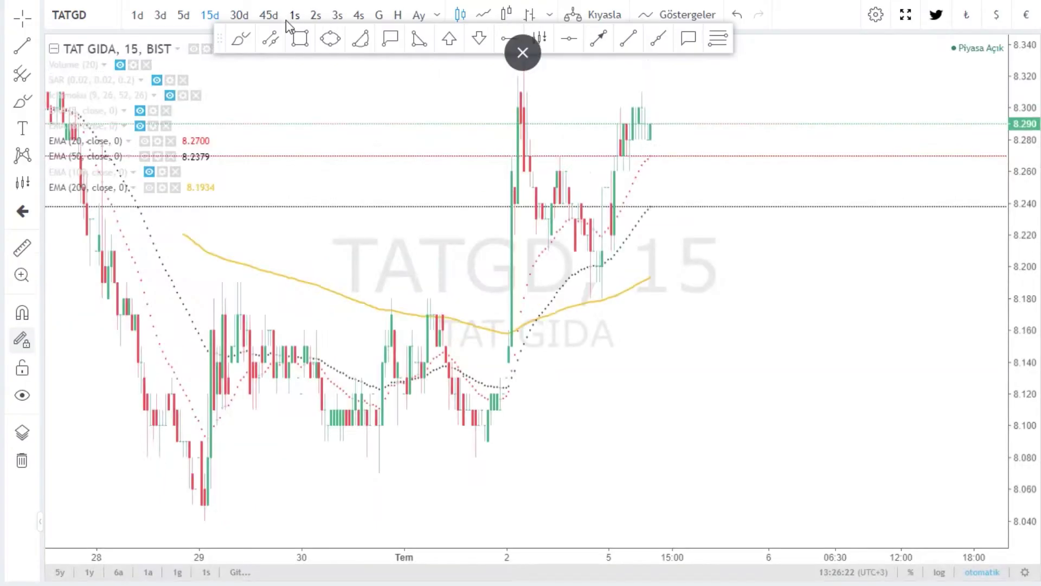
click(295, 15)
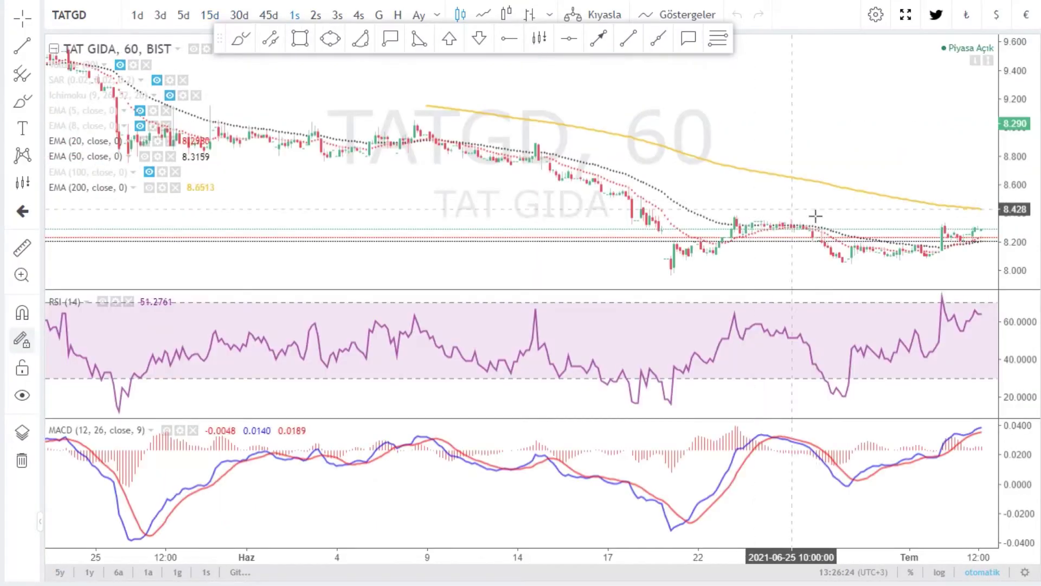
Step: Maximize the price pane so that the RSI and MACD panes are hidden
scroll(840, 163, up, 2)
drag(841, 128, 739, 100)
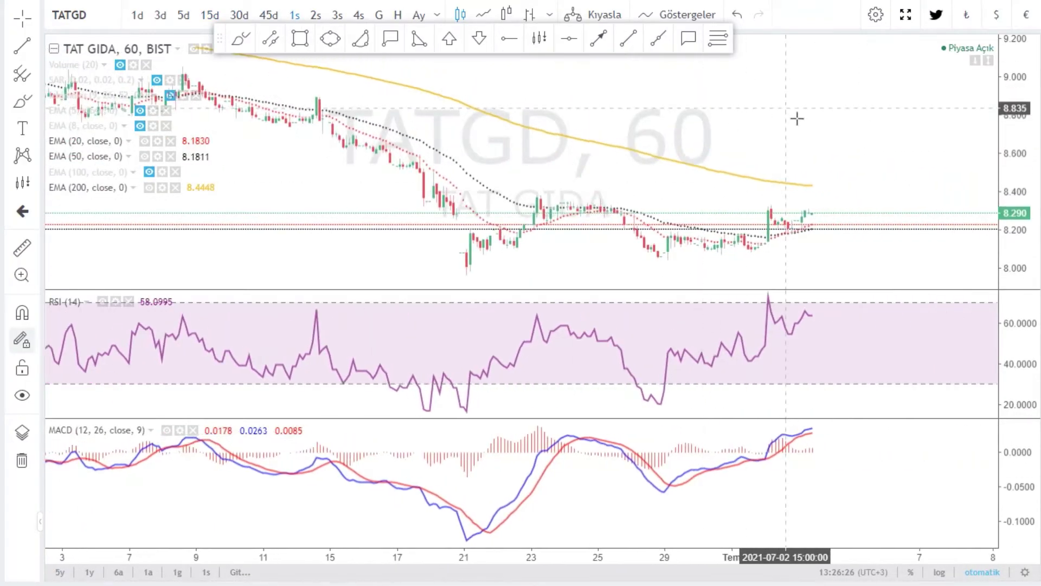
double_click(991, 88)
drag(909, 414, 808, 244)
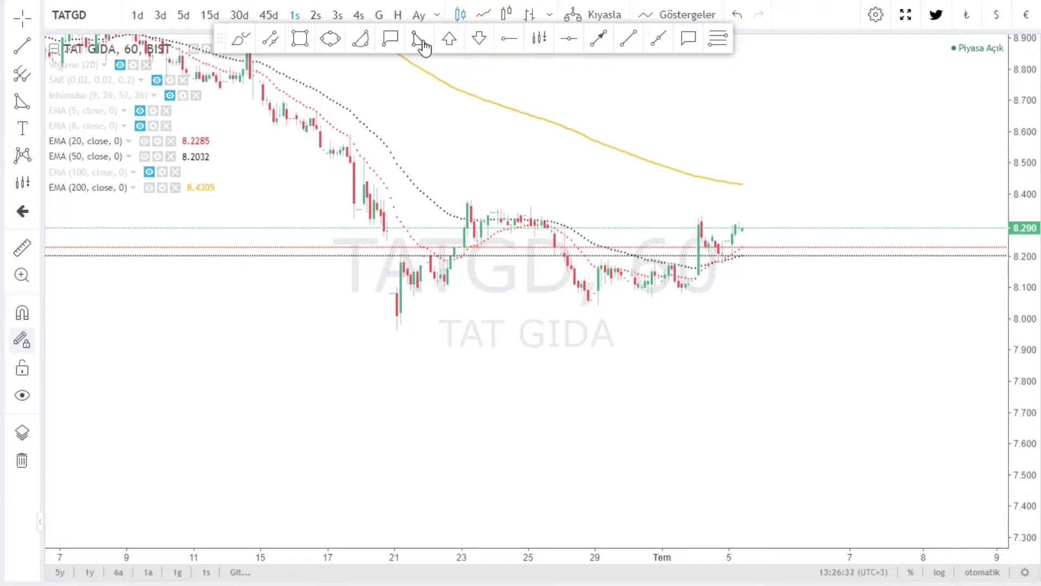
Step: Draw a triangle around the consolidation from the 21 June low at about 7.965, through 8.192 on 8 July, to 8.424 on 18 June
click(420, 40)
click(397, 328)
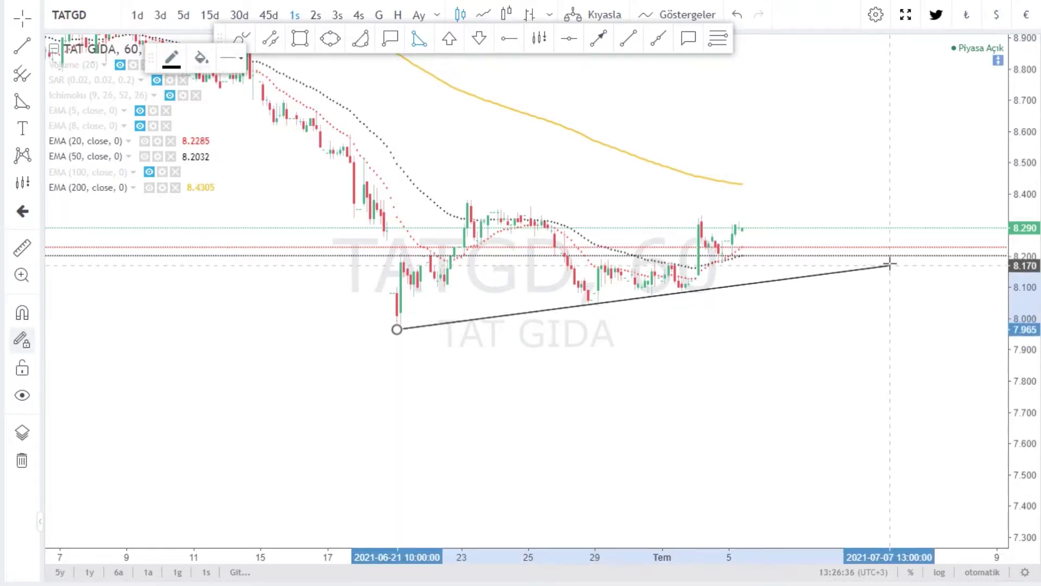
click(949, 258)
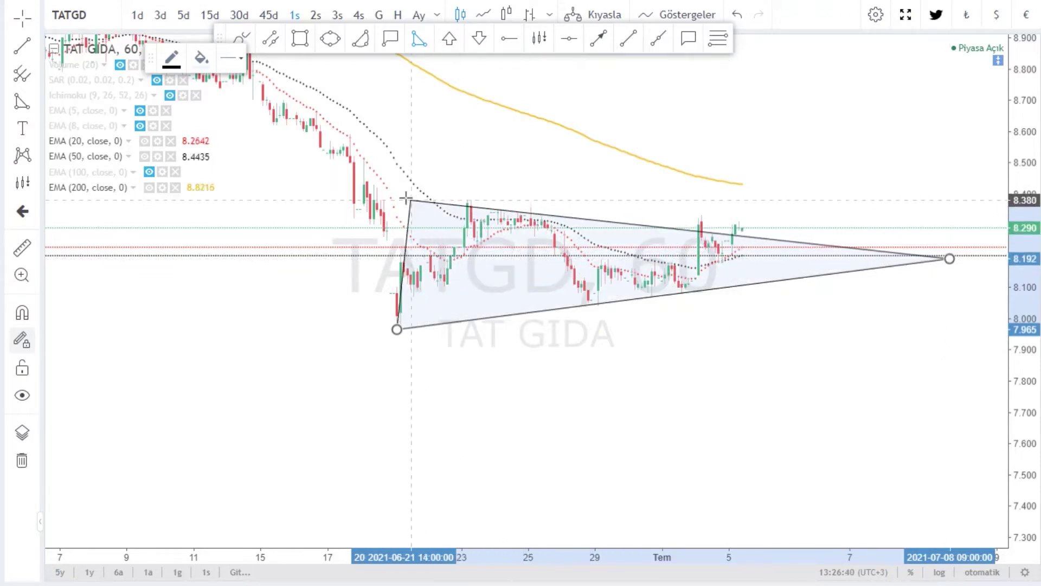
click(363, 186)
Step: Reshape the triangle by moving its apex to about 8.242 on 9 July and its upper corner to about 8.400
drag(950, 258, 1020, 248)
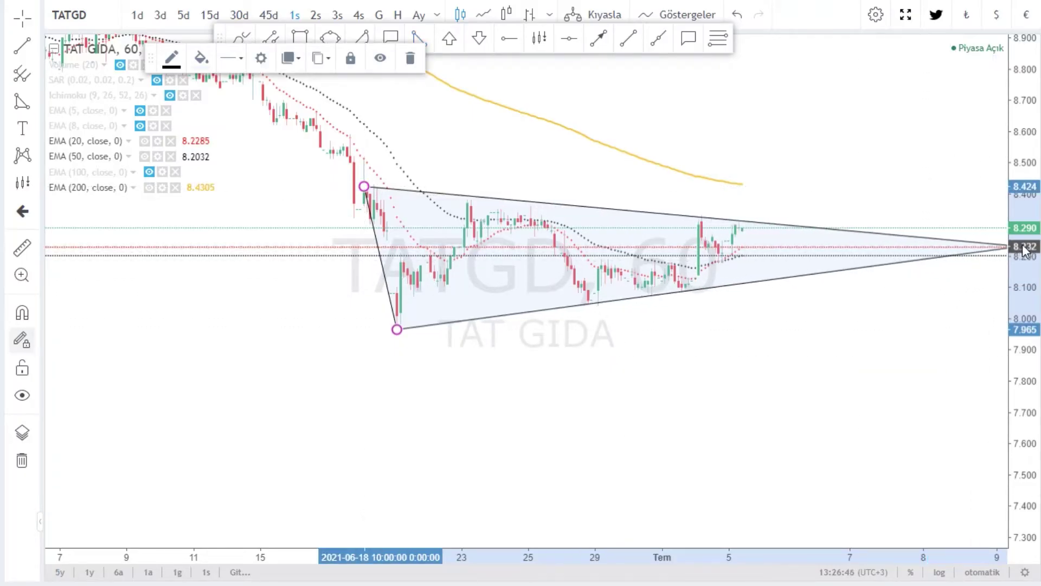
drag(873, 388, 762, 376)
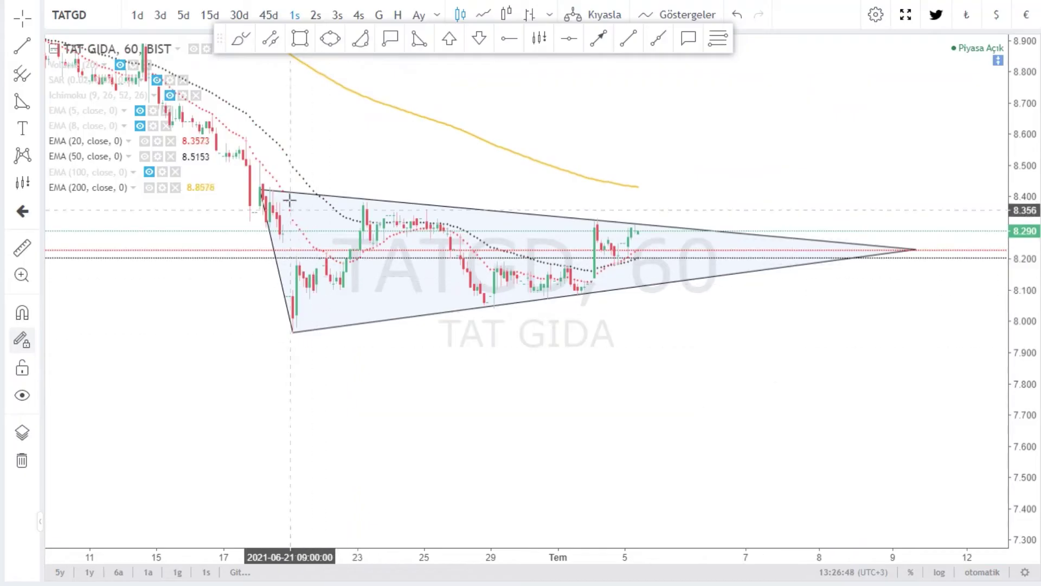
drag(259, 190, 271, 191)
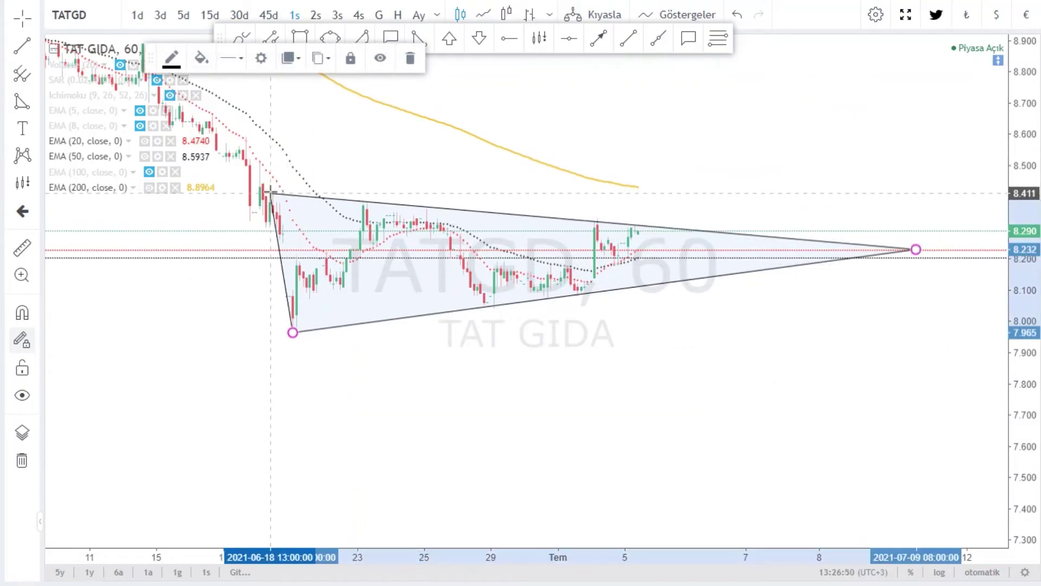
drag(720, 388, 695, 392)
drag(888, 254, 926, 248)
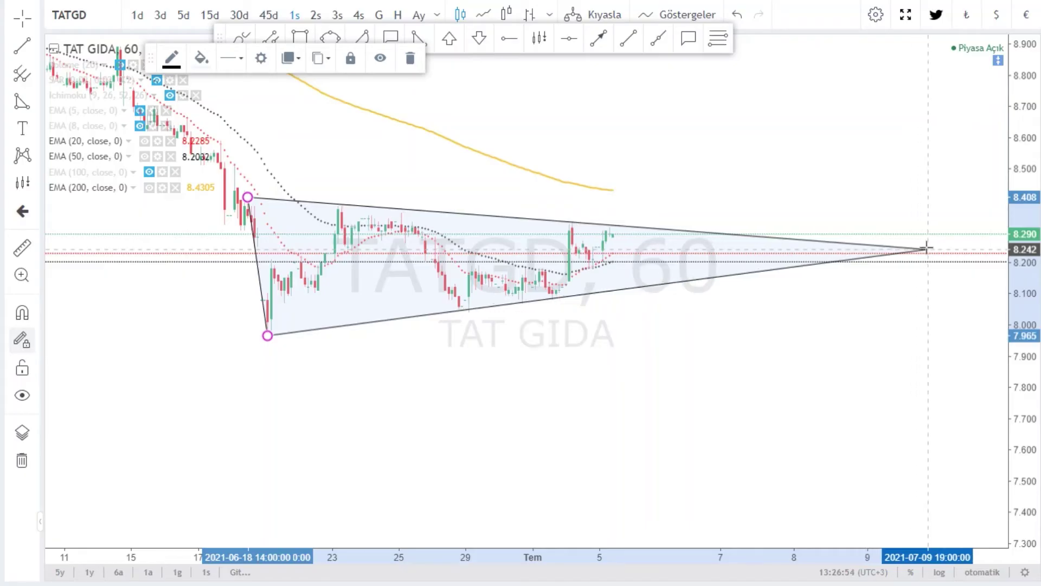
drag(247, 197, 254, 200)
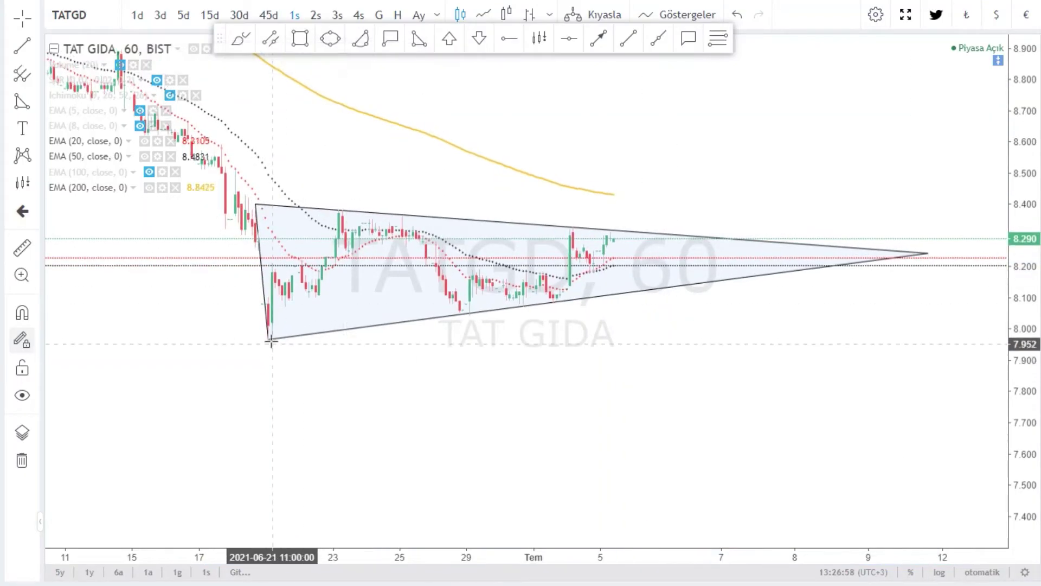
Step: Move the triangle's lower corner to about 7.95 at 16:00 on 18 June so the lower edge follows the lows
drag(265, 337, 249, 345)
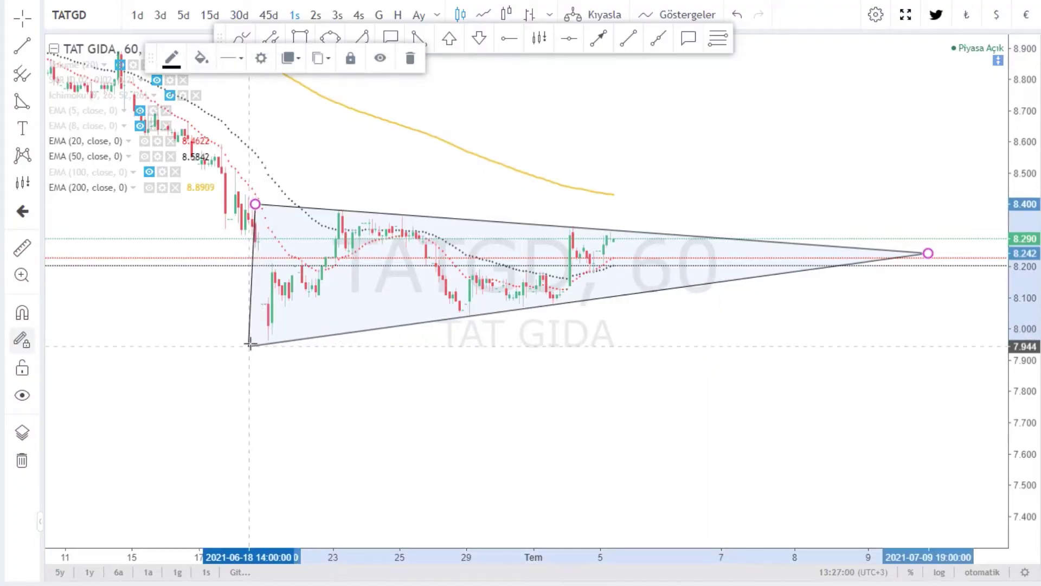
drag(328, 433, 391, 416)
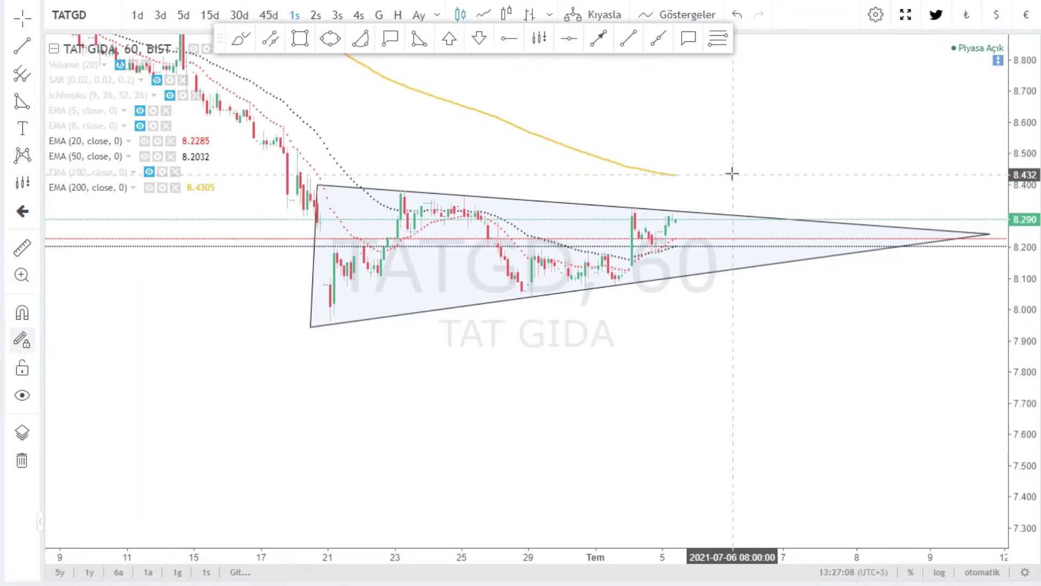
scroll(786, 344, down, 2)
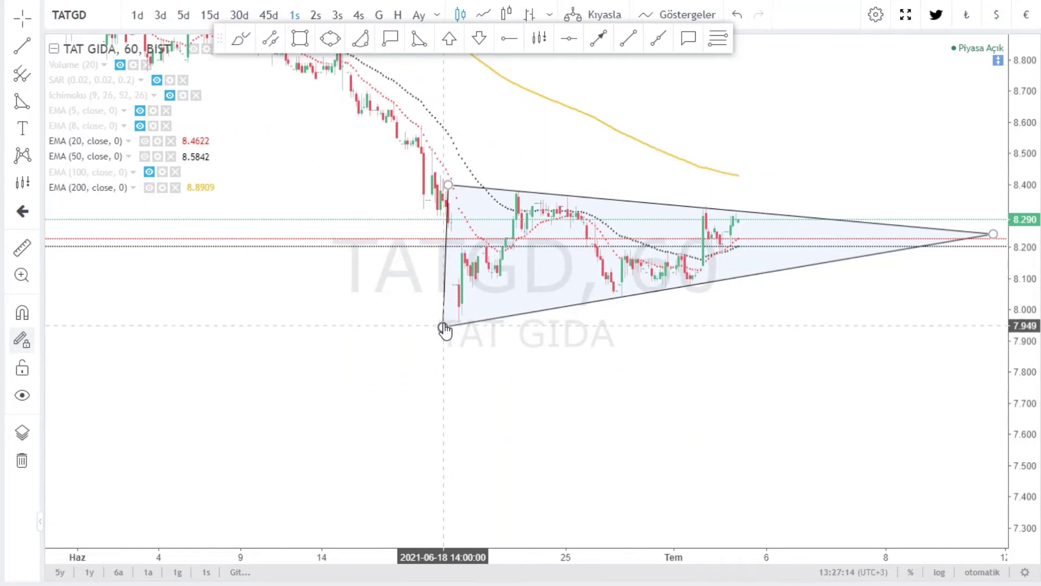
drag(444, 328, 446, 323)
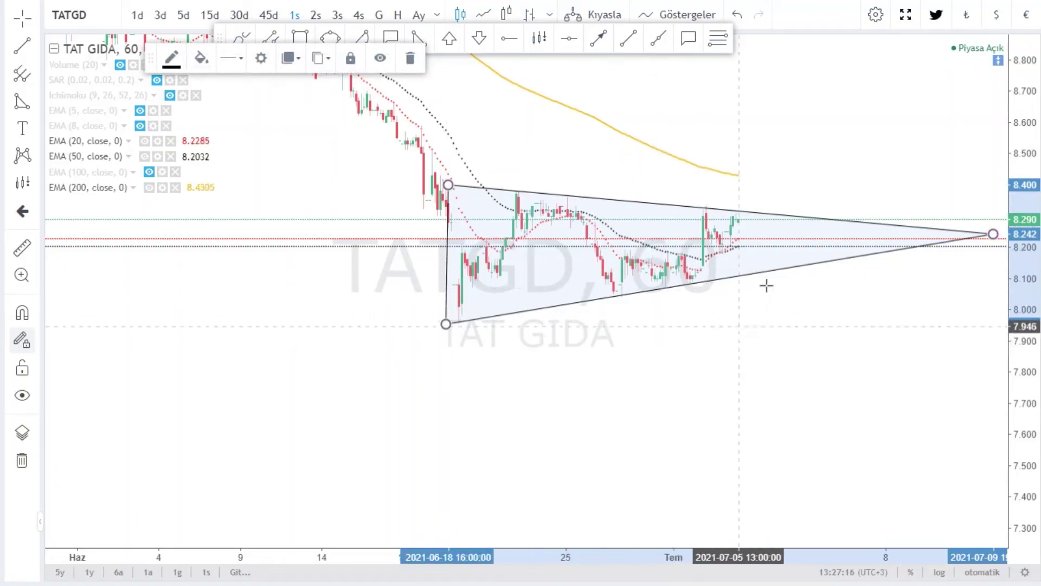
right_click(251, 103)
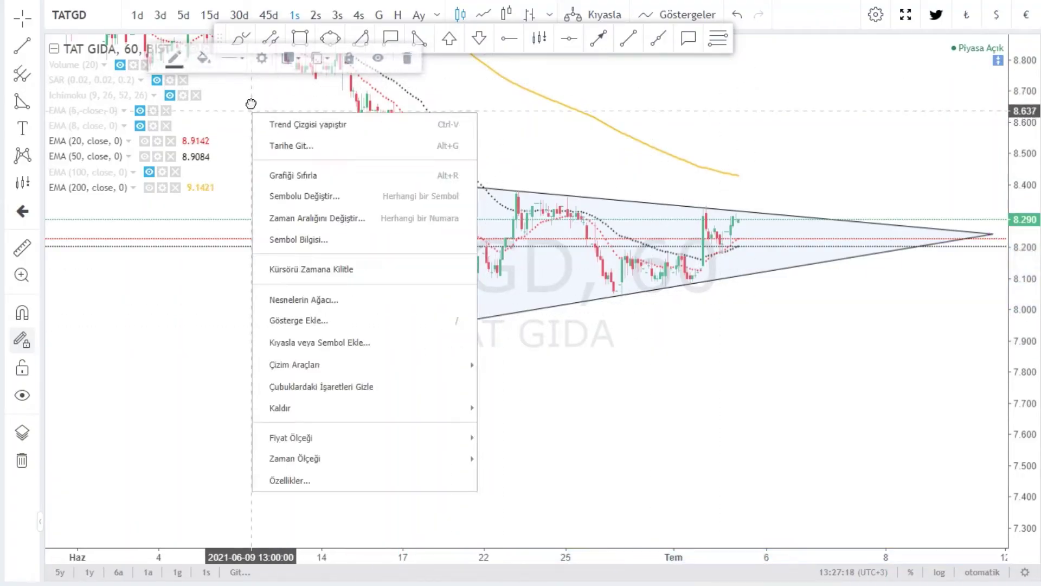
click(293, 109)
Step: Place price labels on the triangle's edges, at about 8.136 on the lower edge and 8.323 on the upper edge
click(390, 38)
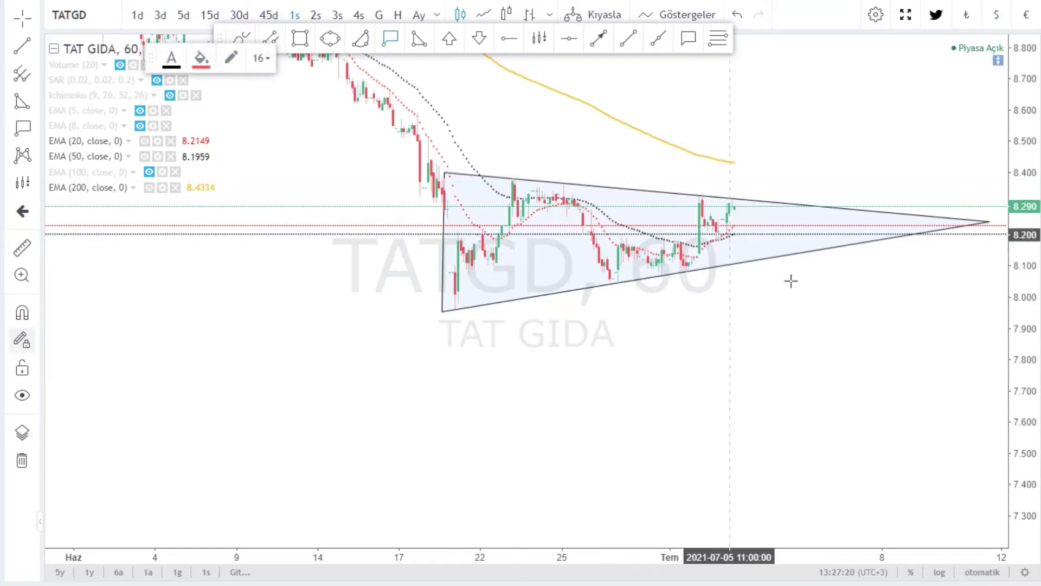
click(782, 253)
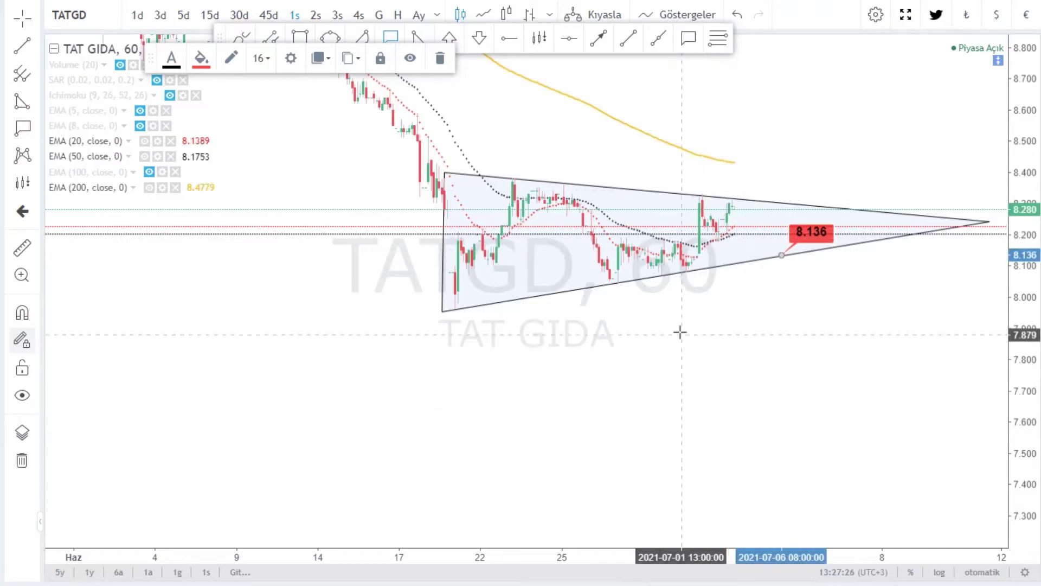
click(757, 194)
drag(690, 336, 689, 408)
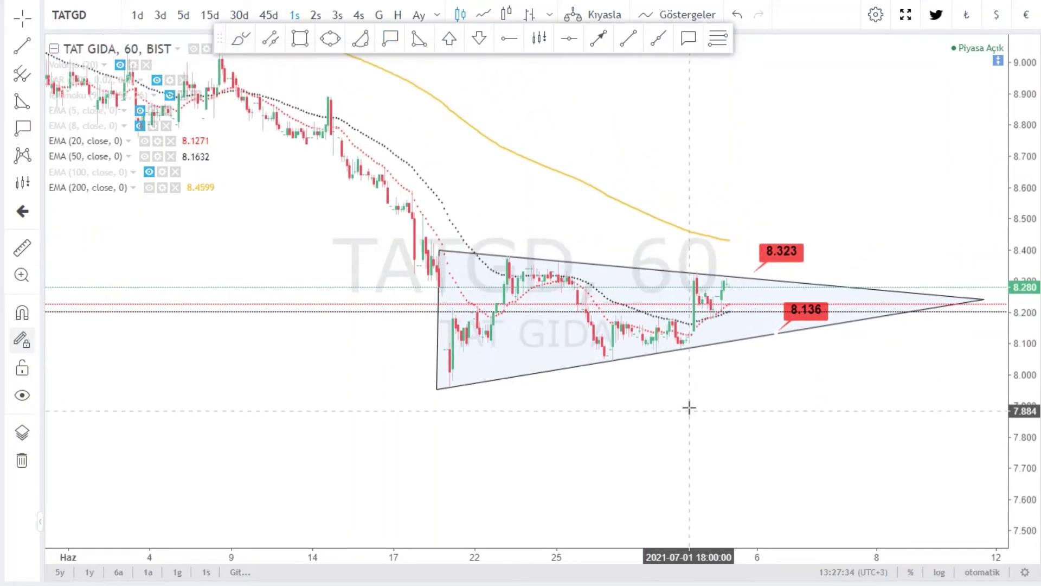
drag(788, 387, 795, 428)
drag(1012, 410, 1012, 429)
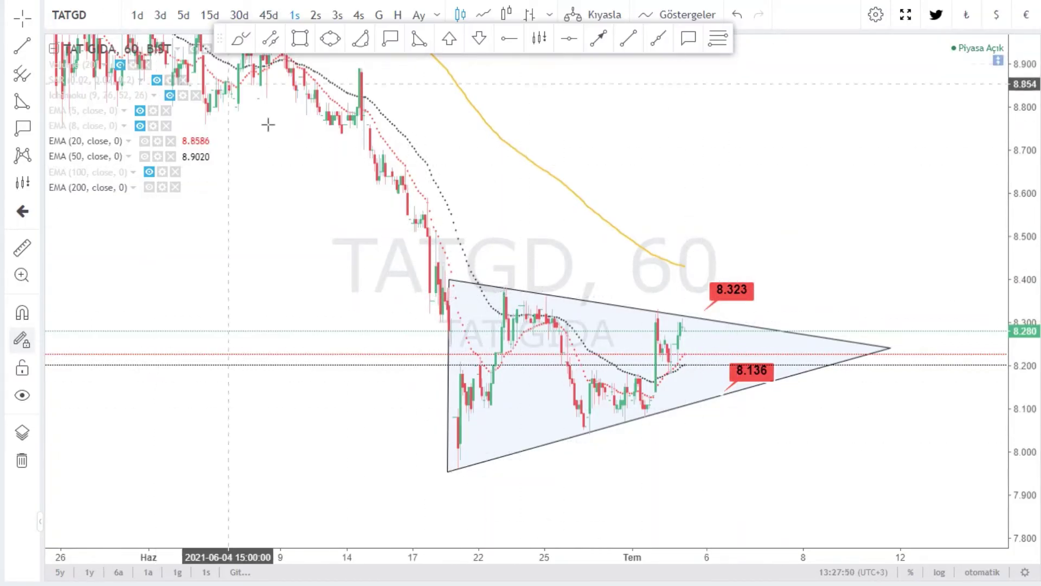
Step: Draw a horizontal ray from the triangle's upper area at about 8.372 and add a price label of about 8.370 on it
click(511, 41)
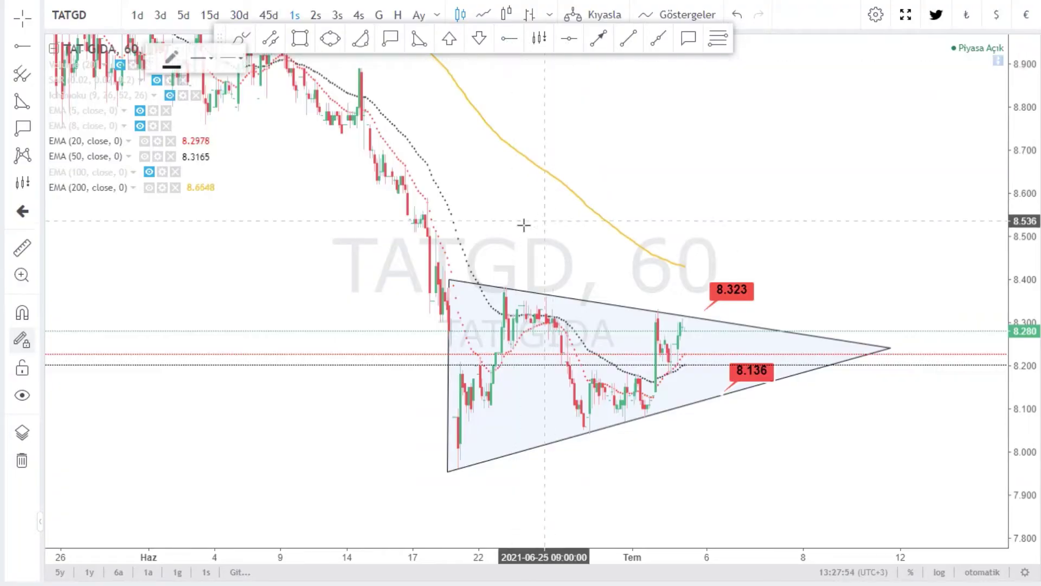
click(460, 291)
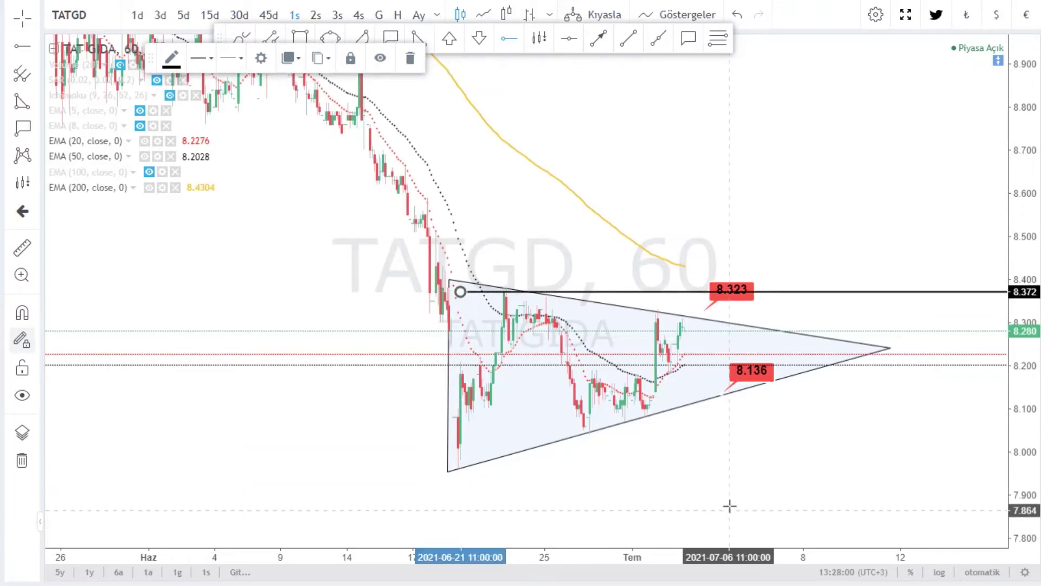
click(390, 38)
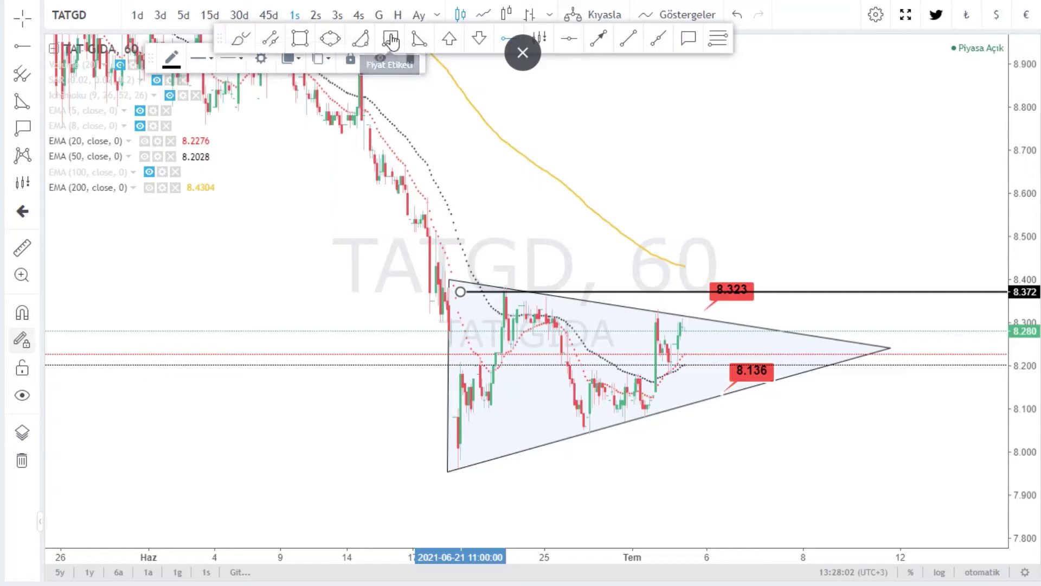
click(782, 291)
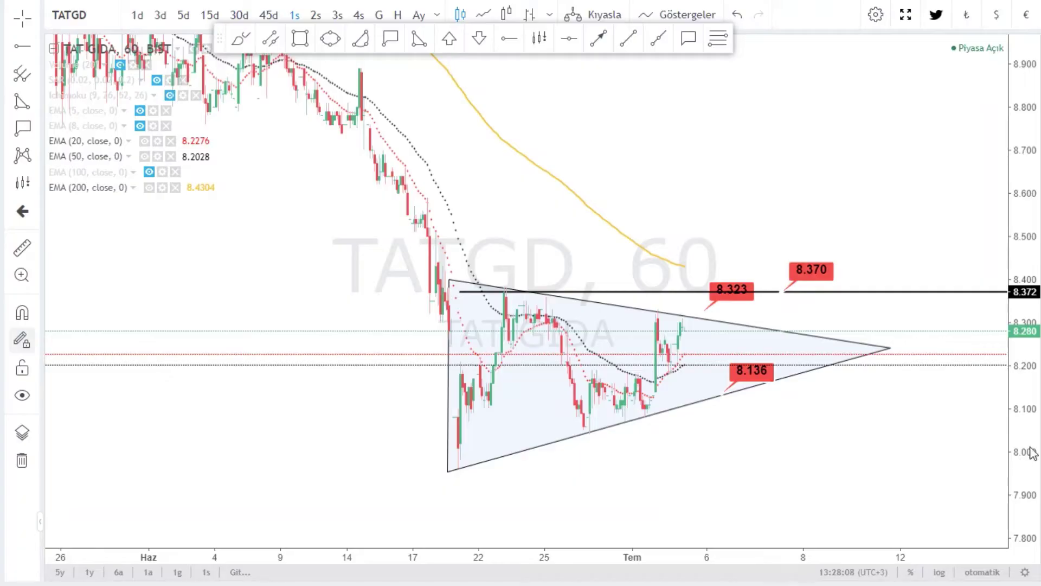
mouse_move(1038, 437)
mouse_down()
mouse_move(1038, 456)
mouse_move(1038, 442)
mouse_up()
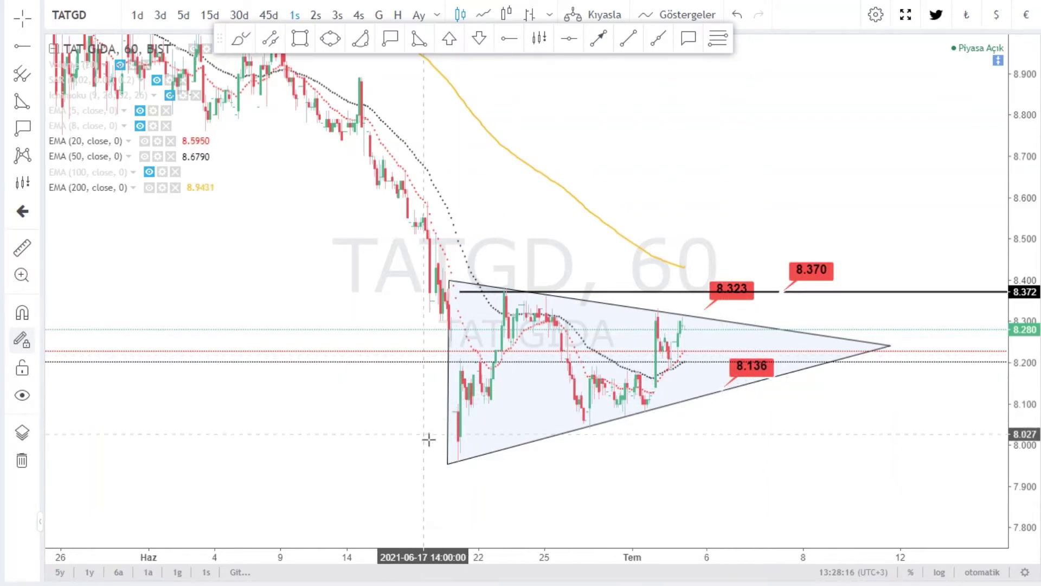
Step: Collapse the indicator legend and examine the longer price history back to early 2021
right_click(726, 103)
click(669, 89)
scroll(669, 88, down, 3)
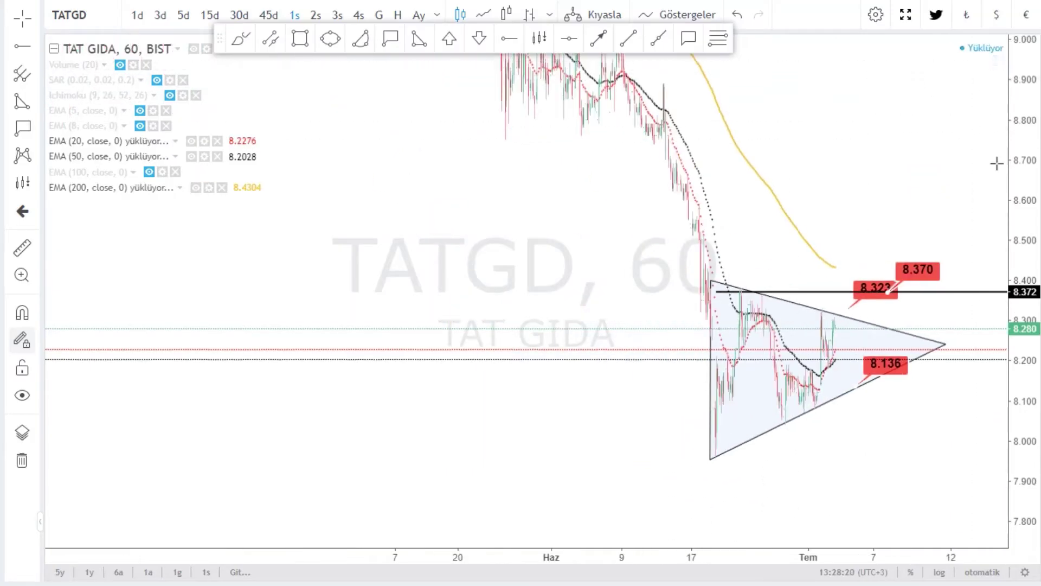
scroll(945, 342, down, 5)
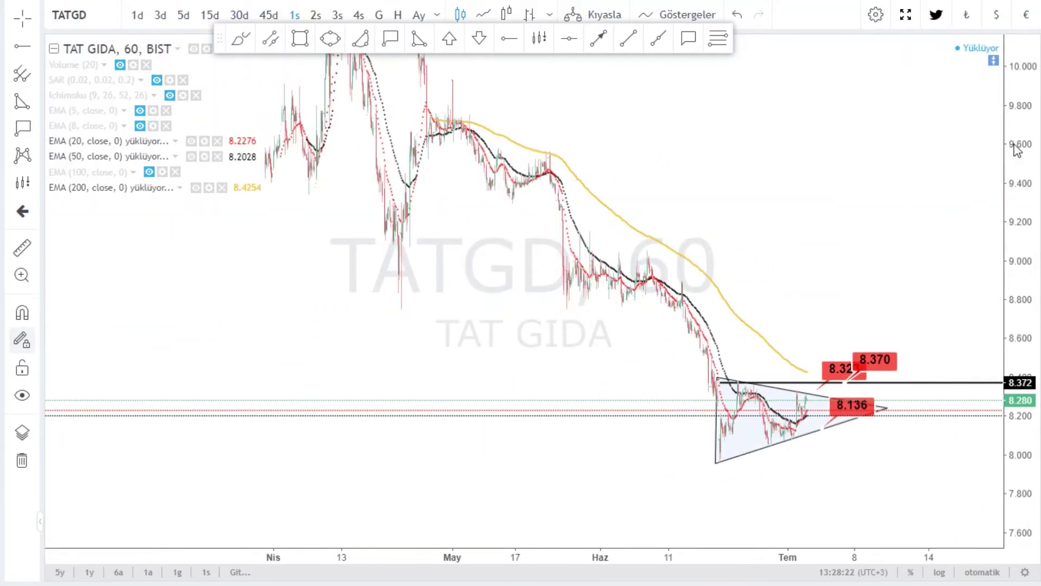
click(57, 49)
scroll(742, 188, down, 3)
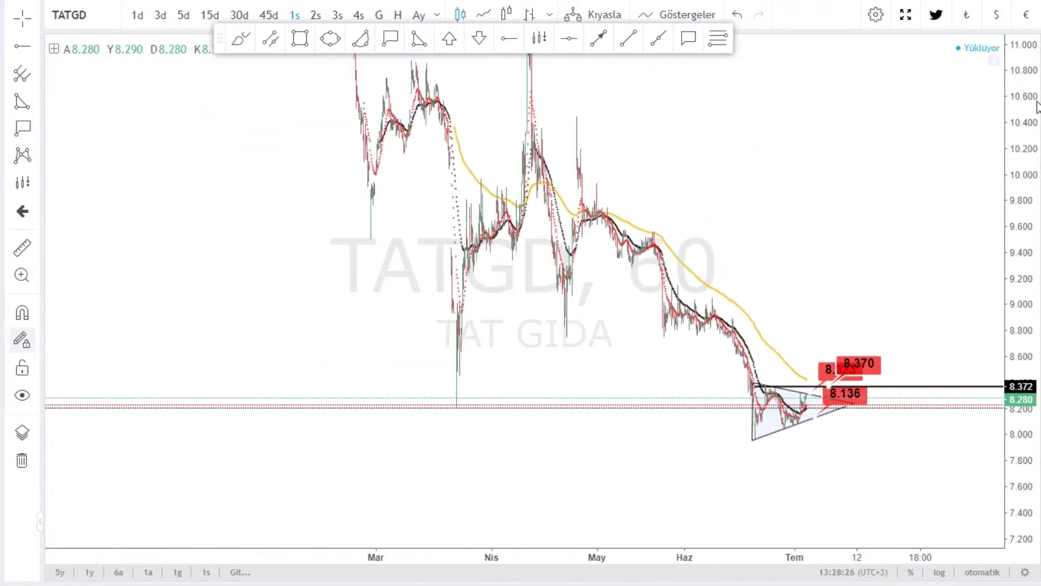
drag(874, 444, 844, 452)
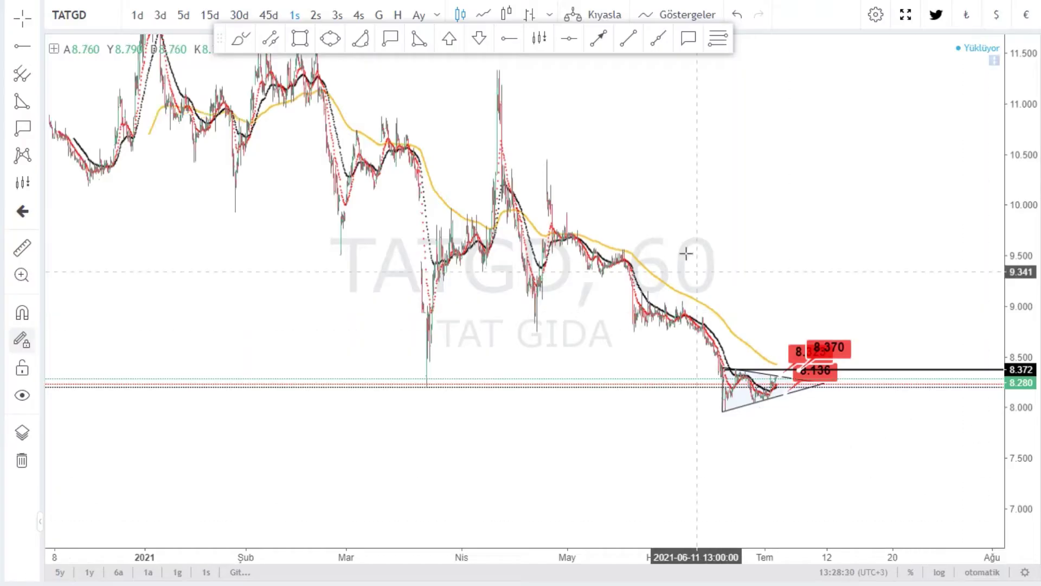
scroll(776, 345, up, 2)
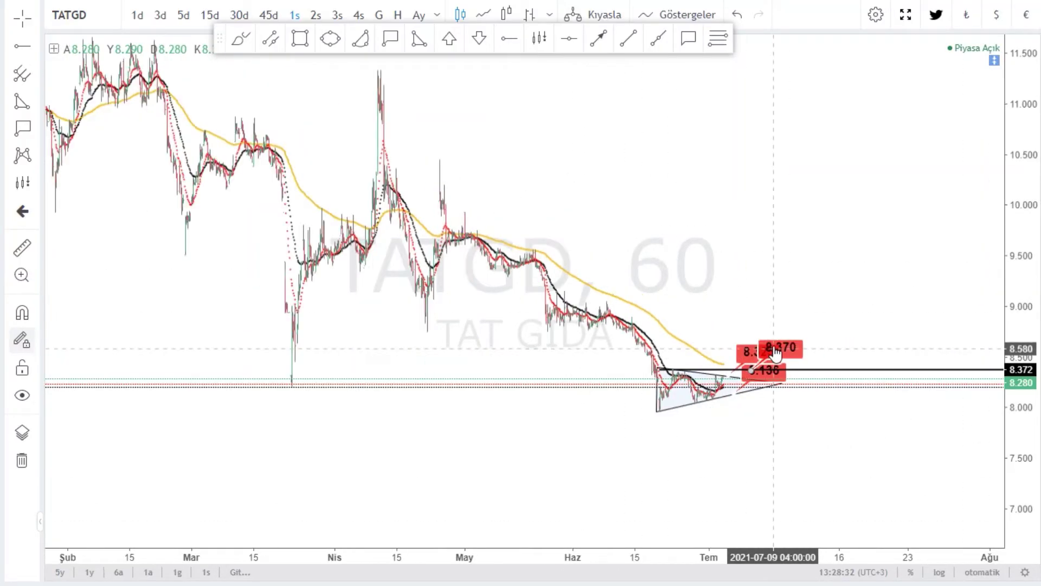
Step: Draw a dotted arrow along the downtrend from about 10.466 on 26 April to about 7.751 on 9 July 2021
click(601, 42)
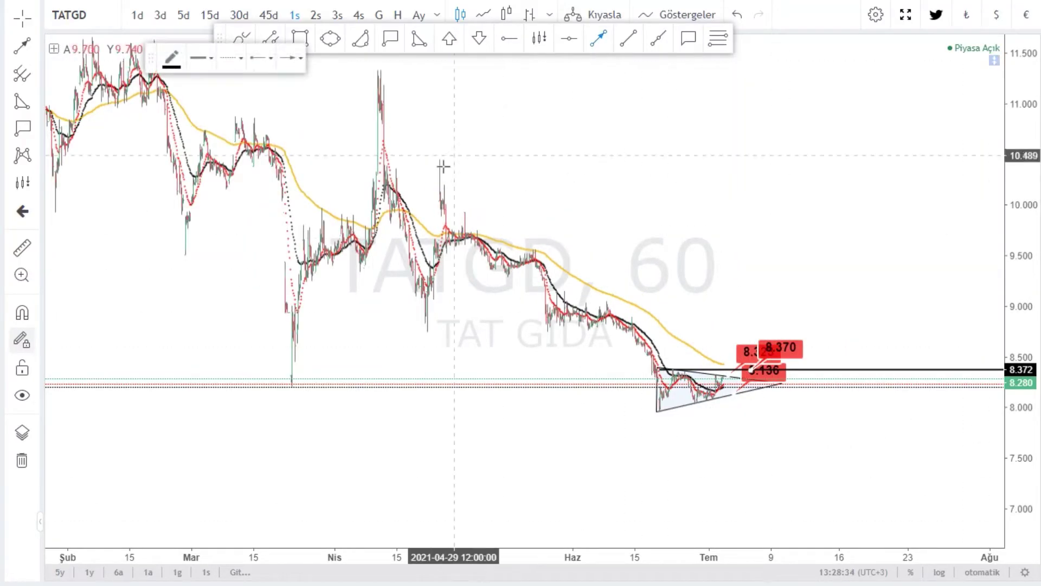
click(436, 158)
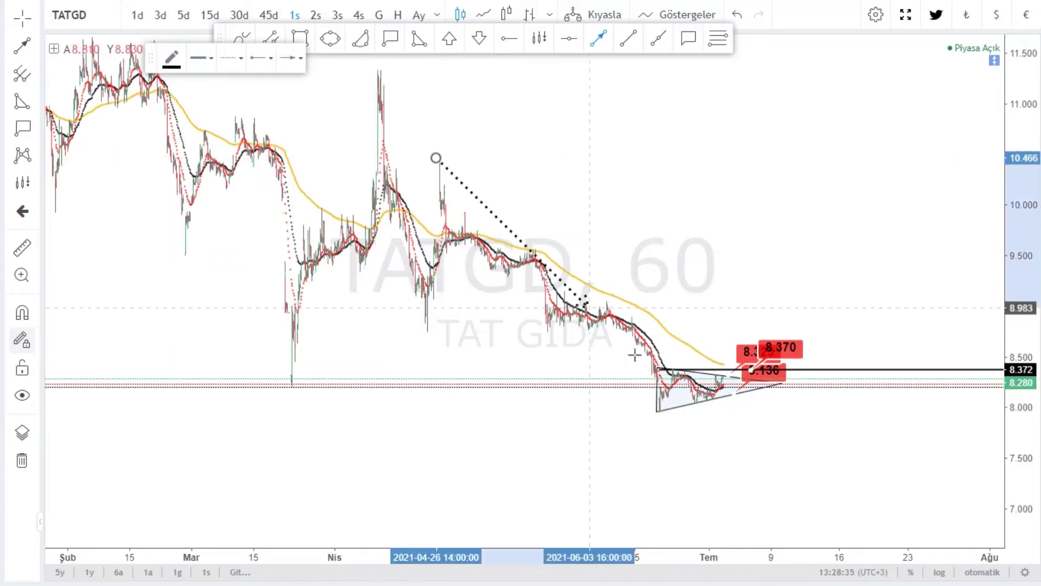
click(774, 432)
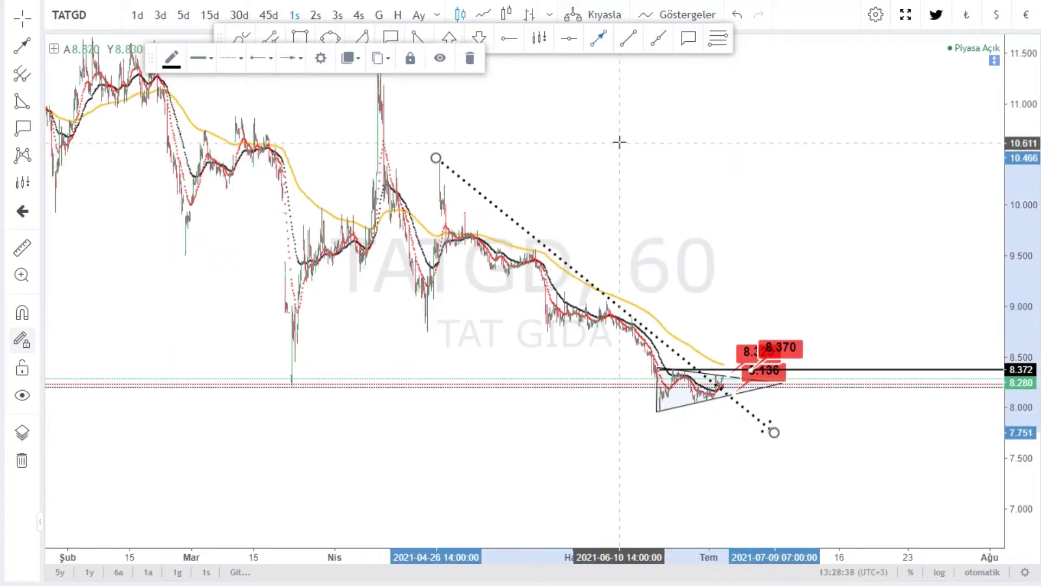
Step: Draw a thin rectangle zone at about 8.752 to 8.772, stretching from 19 April to 14 July 2021
scroll(628, 221, up, 5)
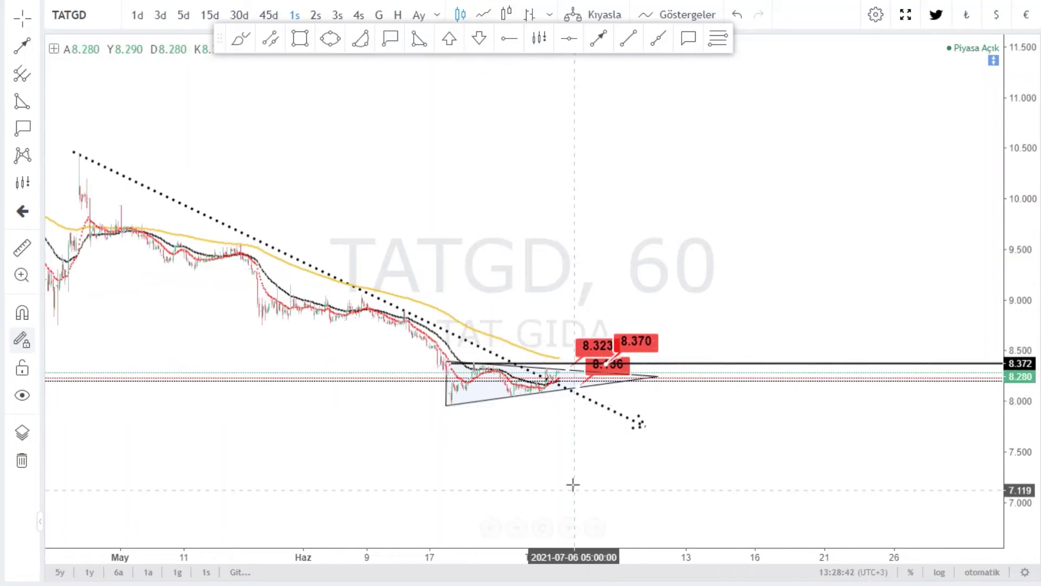
scroll(580, 437, down, 5)
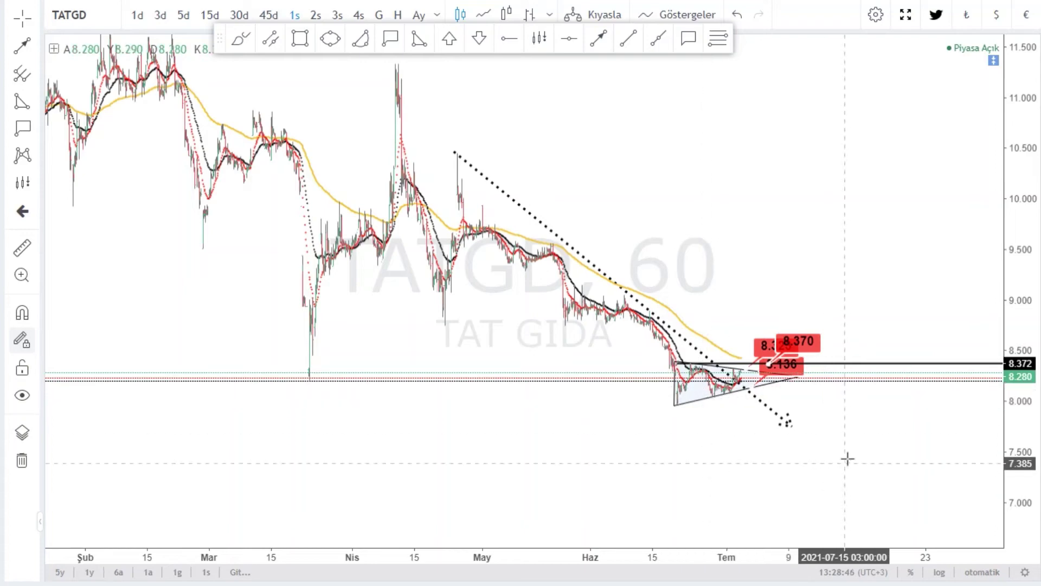
drag(1012, 464, 1013, 303)
scroll(751, 353, up, 5)
drag(542, 333, 737, 170)
click(301, 39)
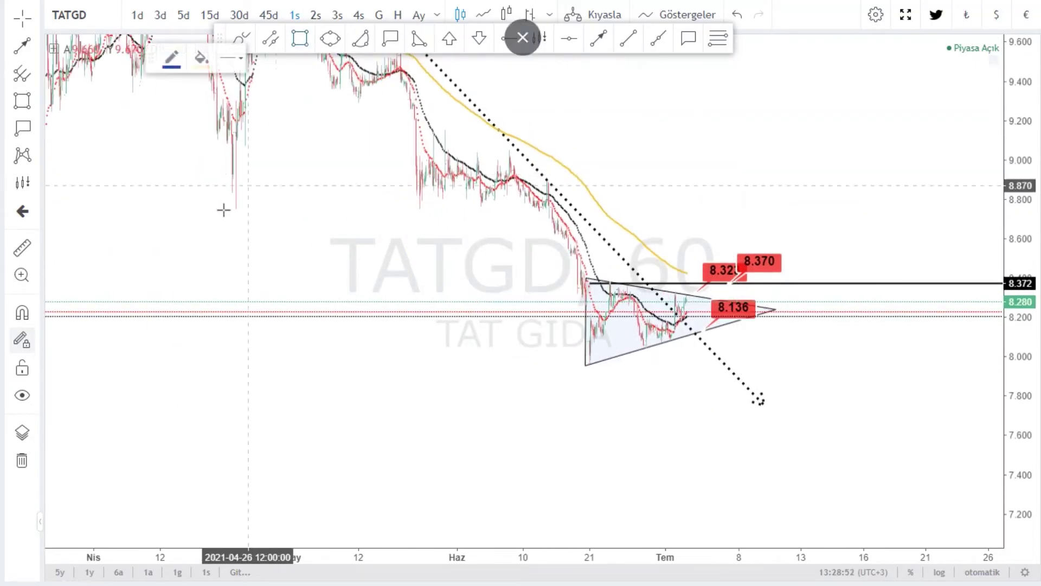
drag(212, 208, 835, 208)
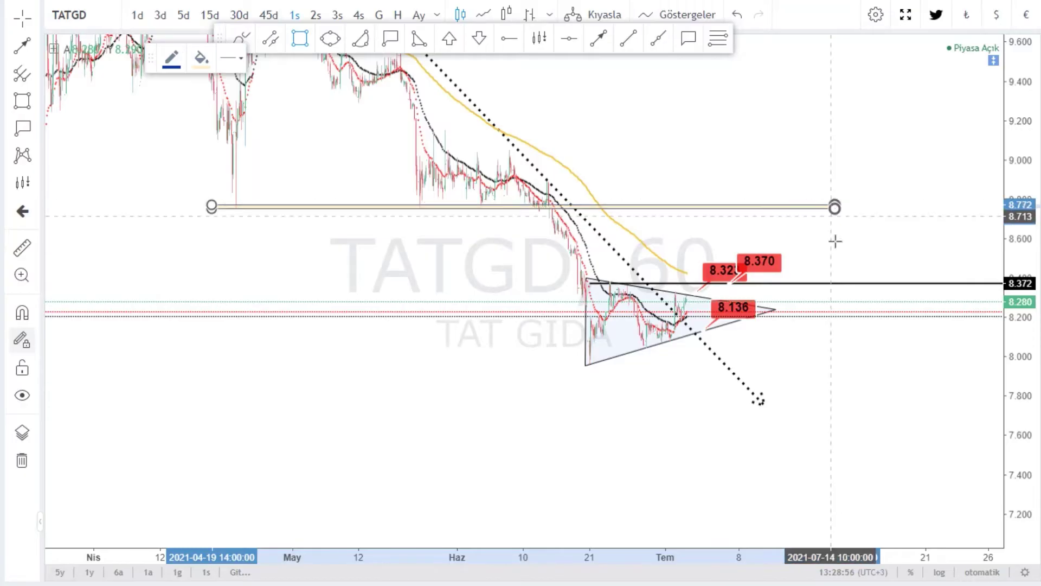
Step: Add a price label of about 8.752 on the lower edge of the rectangle zone
click(385, 44)
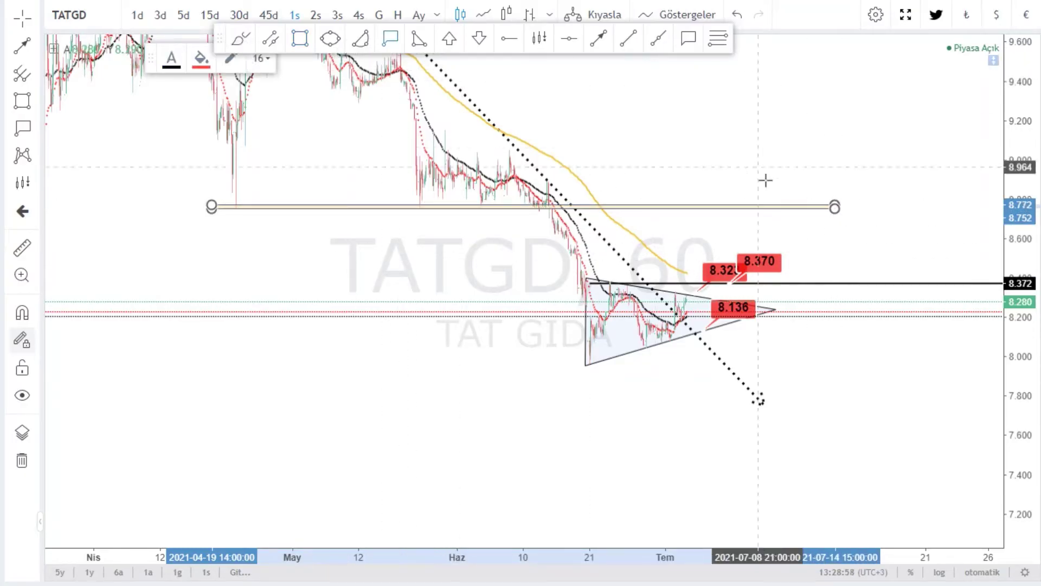
click(799, 207)
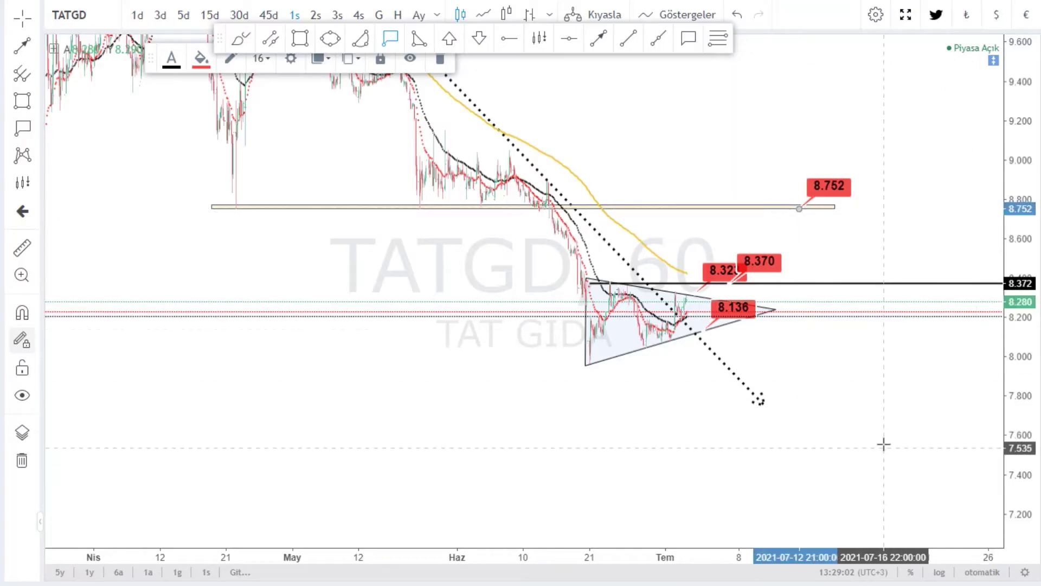
scroll(981, 221, up, 5)
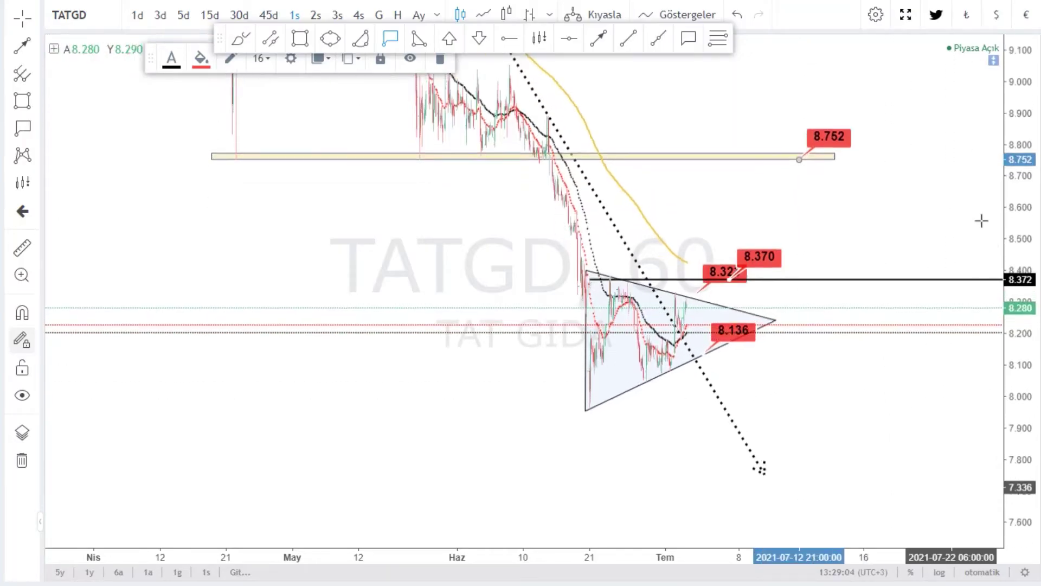
scroll(424, 453, up, 2)
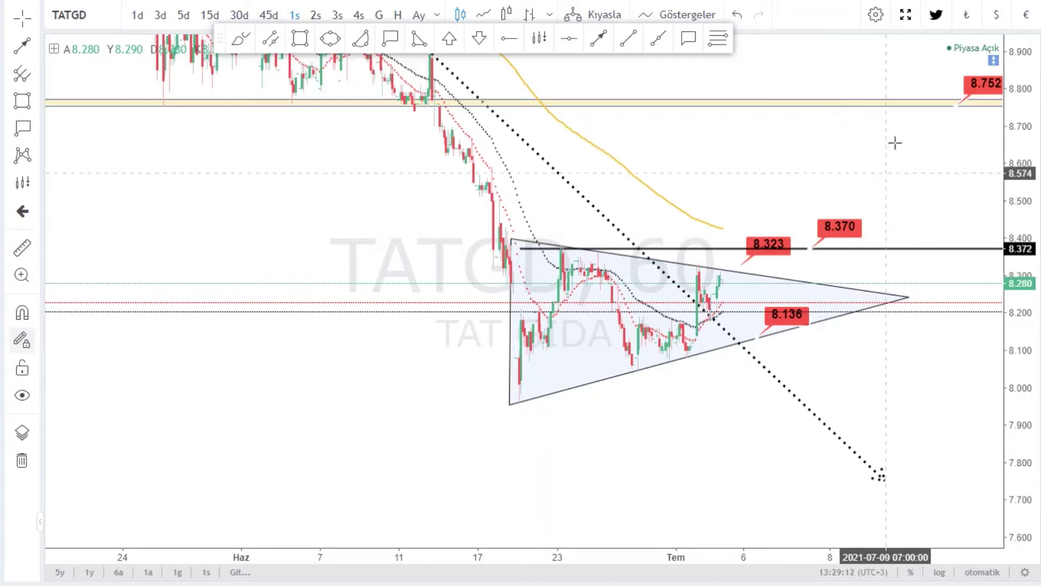
drag(919, 128, 822, 168)
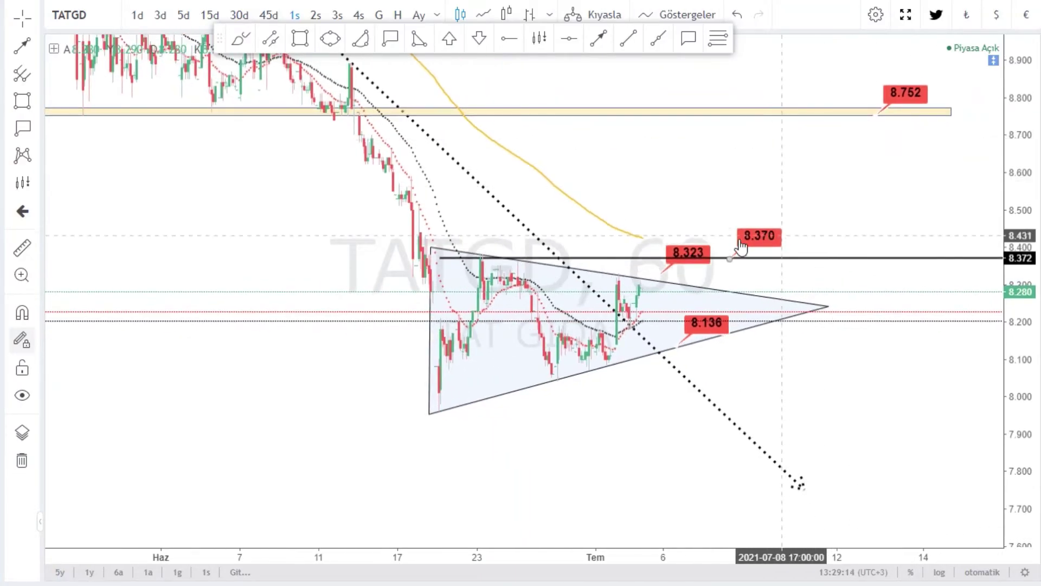
Step: Expand the indicator legend and place a price label of about 8.423 at the end of the 200-period EMA
click(53, 50)
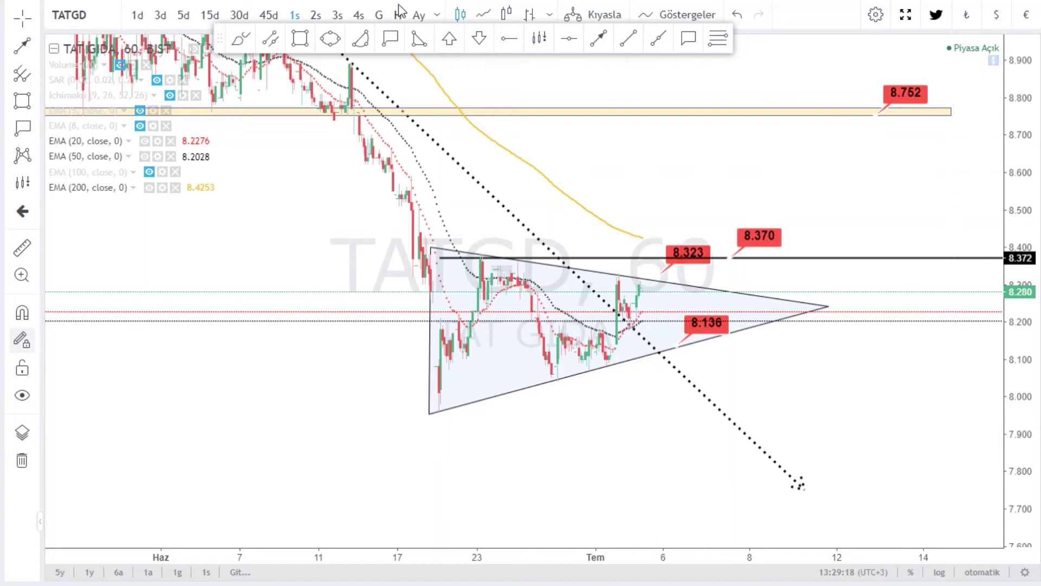
click(388, 39)
click(635, 236)
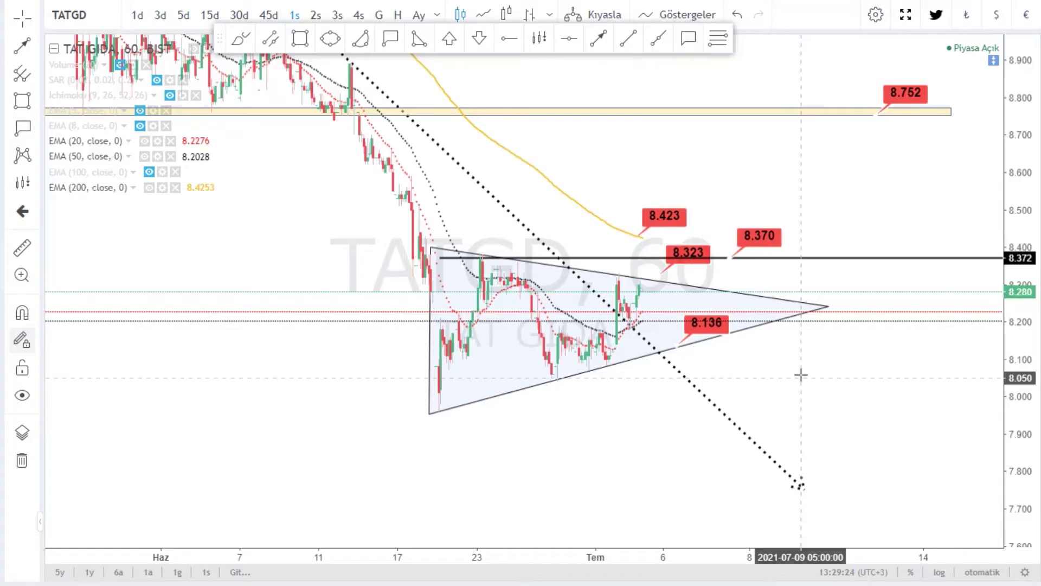
Step: View the chart at the 4-hour interval and switch it to the daily interval
key(Return)
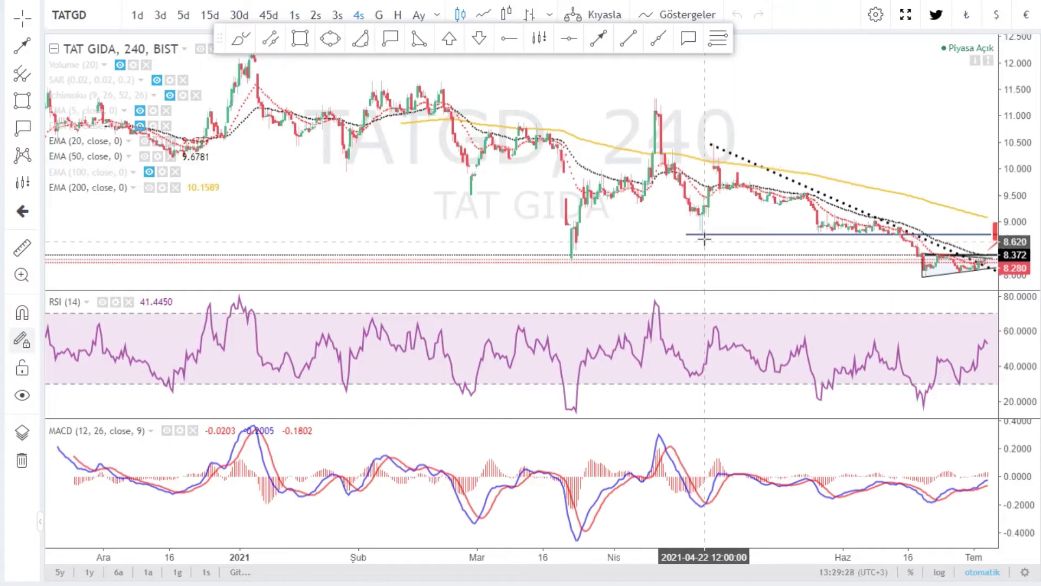
right_click(704, 238)
click(709, 98)
drag(874, 157, 657, 130)
text(1)
key(Return)
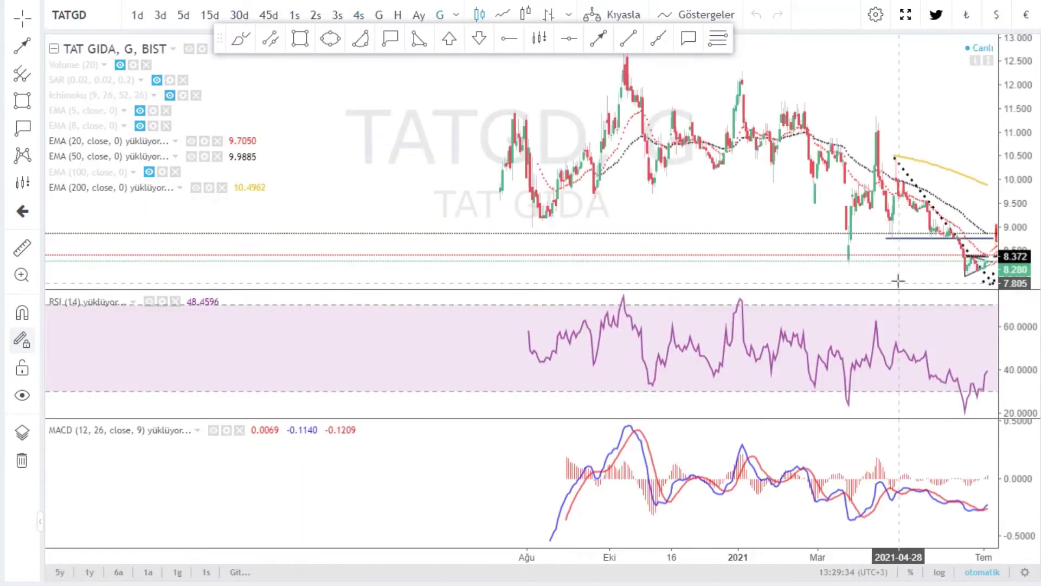
Step: Maximise the price pane of the daily chart so the RSI and MACD panes are hidden
drag(939, 450, 781, 446)
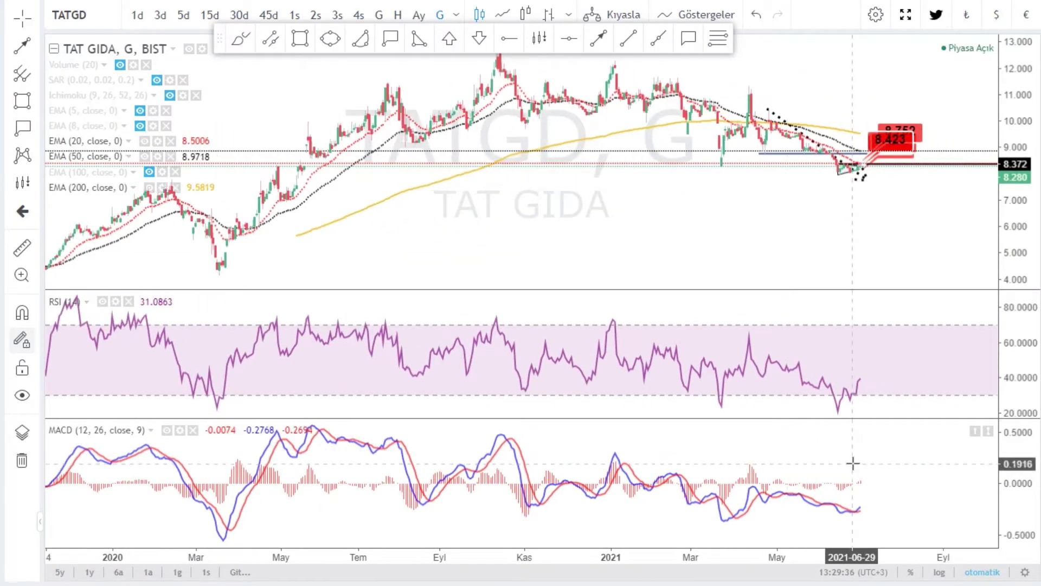
double_click(852, 463)
double_click(835, 210)
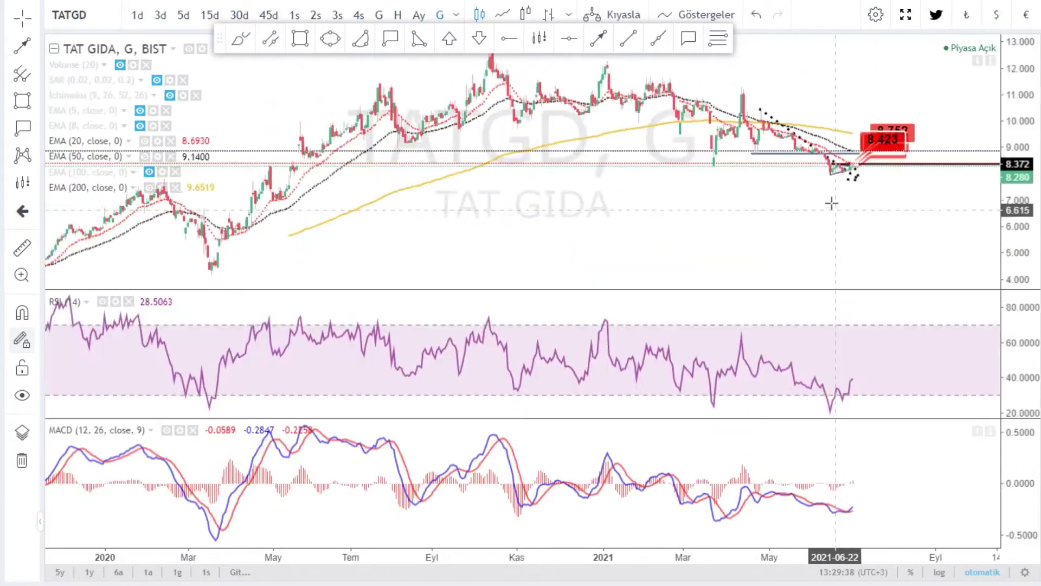
double_click(829, 203)
scroll(873, 328, down, 3)
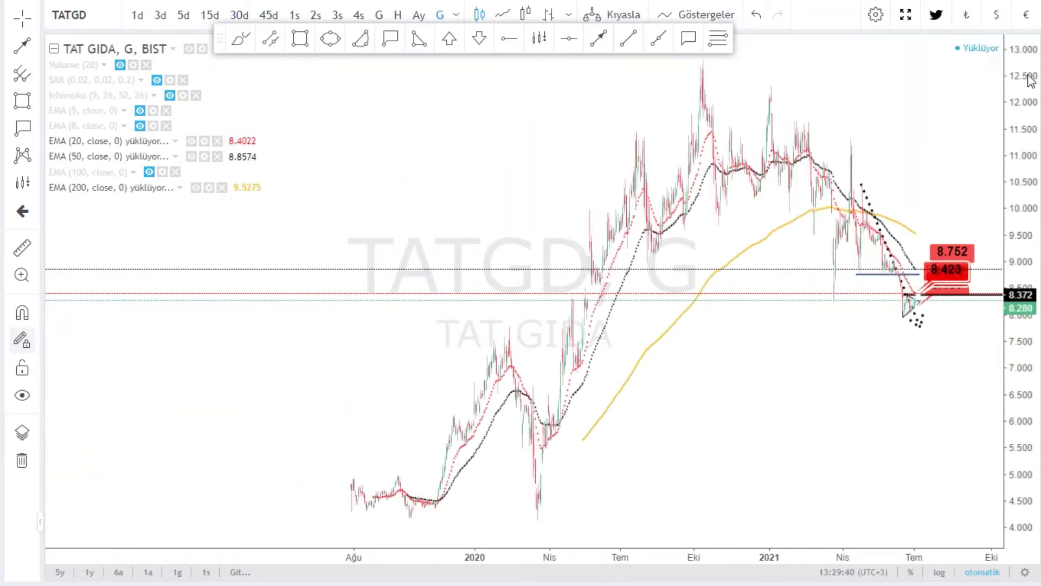
Step: Draw a falling trendline over the daily highs from about 12.872 on 7 October 2020 to about 8.160
scroll(802, 395, up, 2)
drag(837, 372, 727, 362)
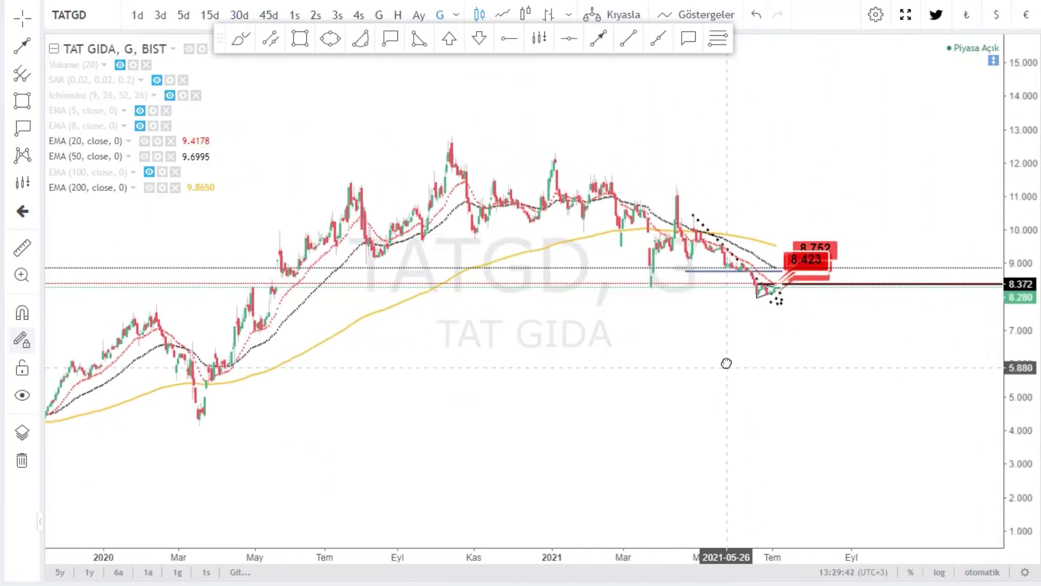
scroll(838, 360, down, 2)
drag(839, 360, 670, 387)
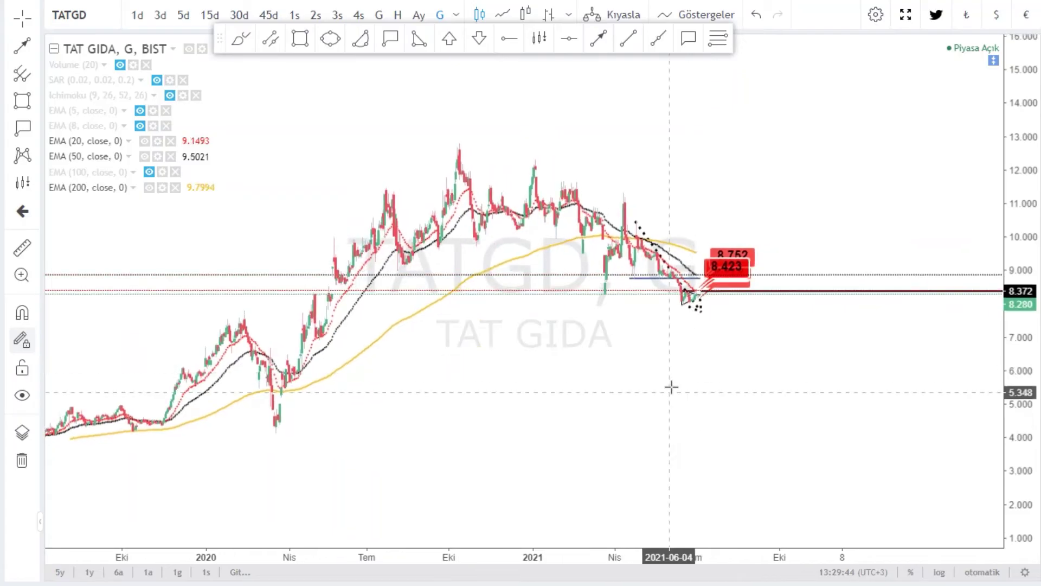
double_click(1014, 431)
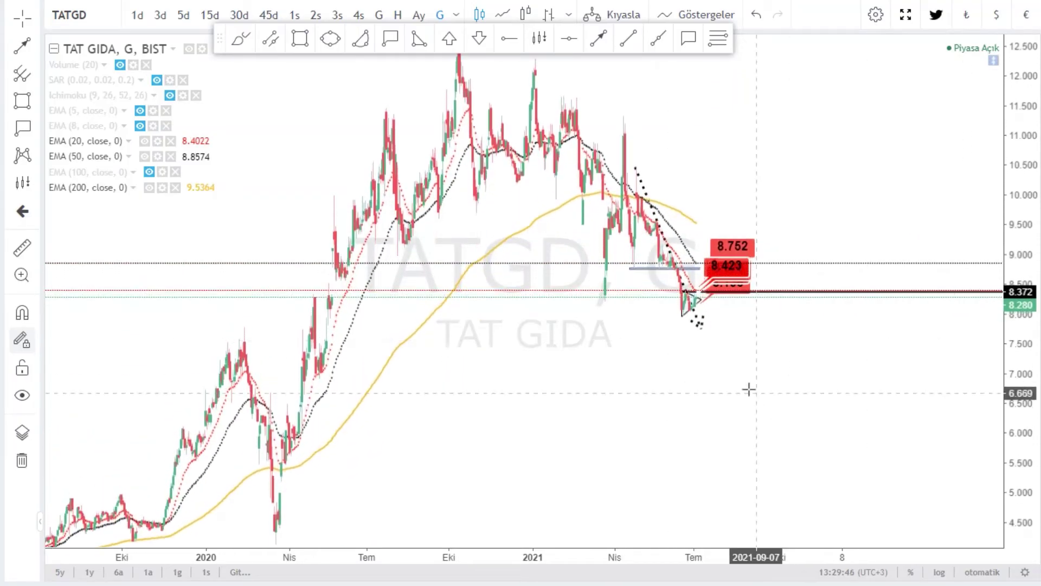
drag(526, 404, 642, 365)
drag(1012, 102, 739, 392)
click(632, 48)
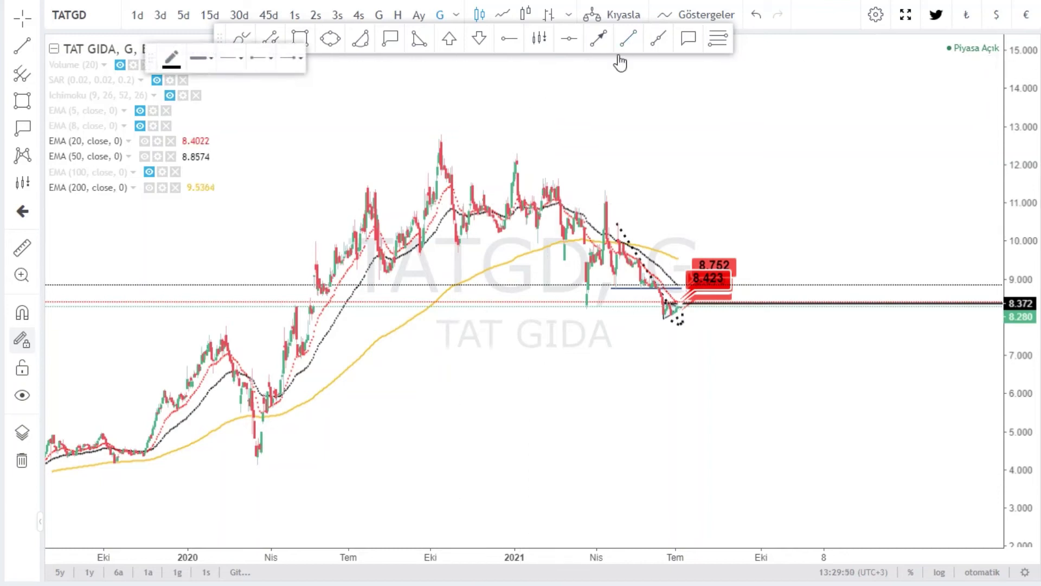
click(436, 131)
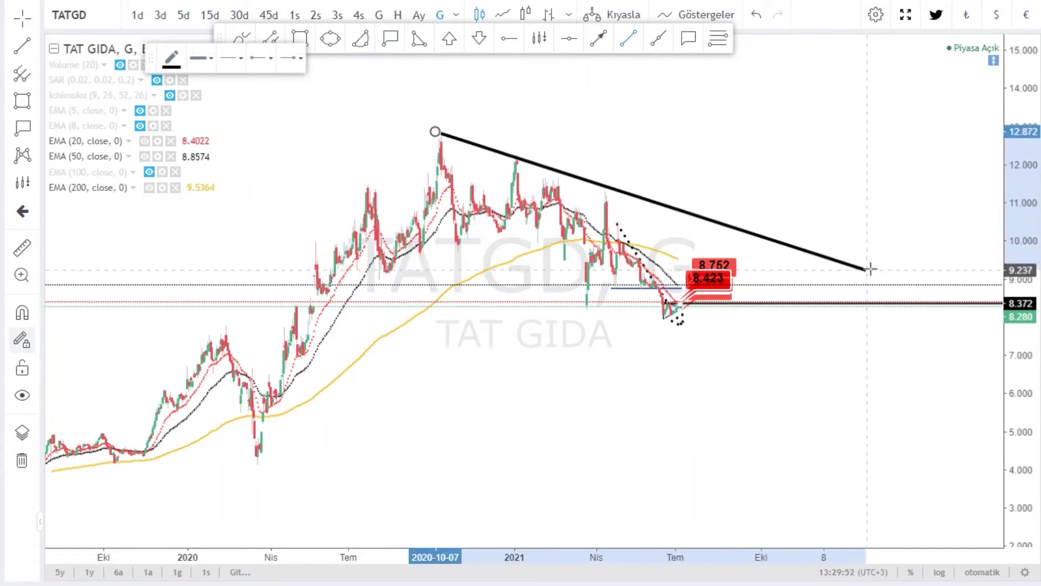
click(968, 310)
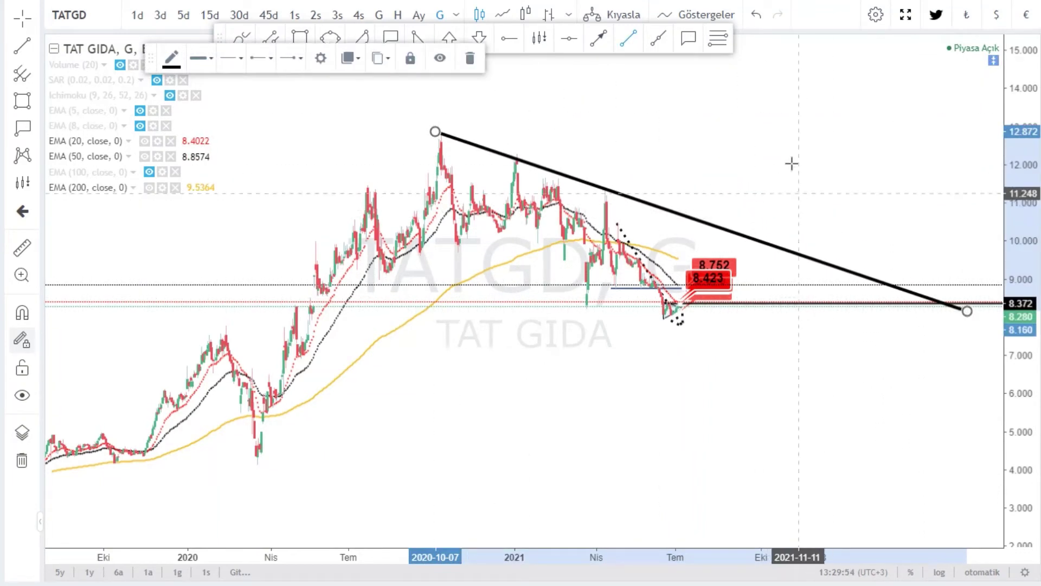
drag(790, 162, 767, 151)
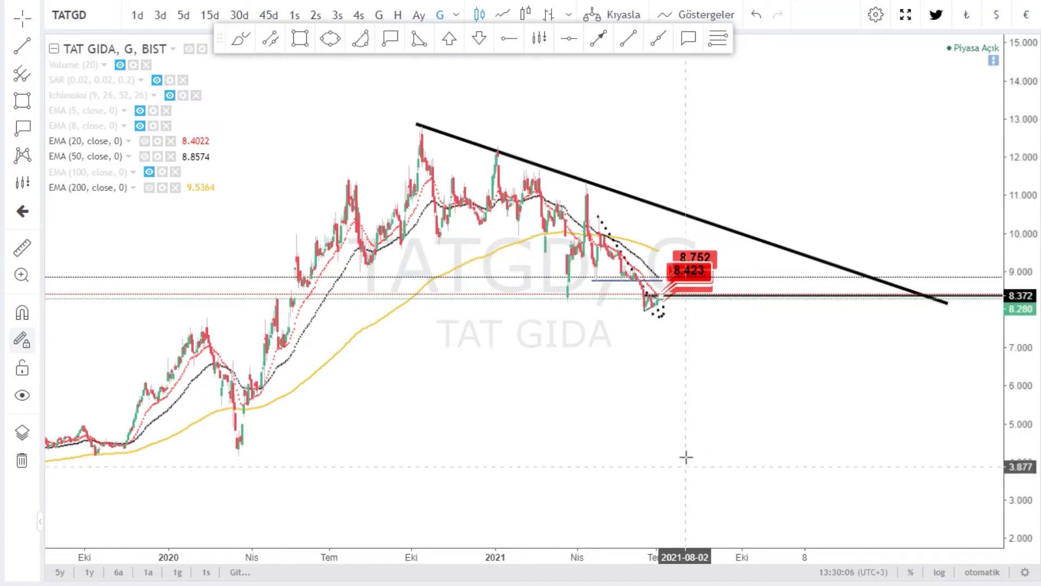
Step: Examine the daily price history back to 2018, reset the chart view and inspect the recent decline
scroll(686, 457, down, 5)
drag(606, 381, 616, 297)
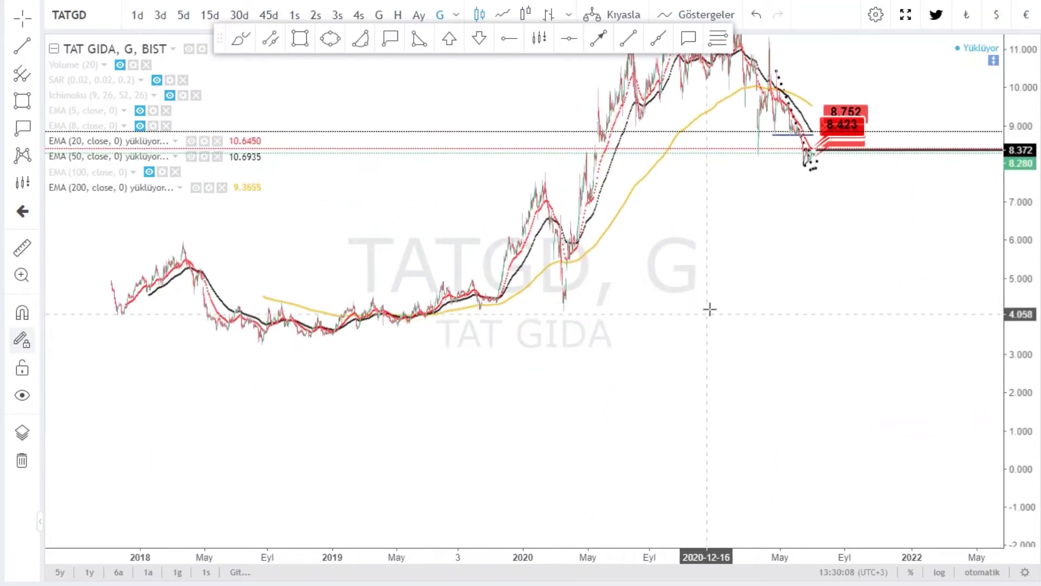
drag(798, 242, 684, 416)
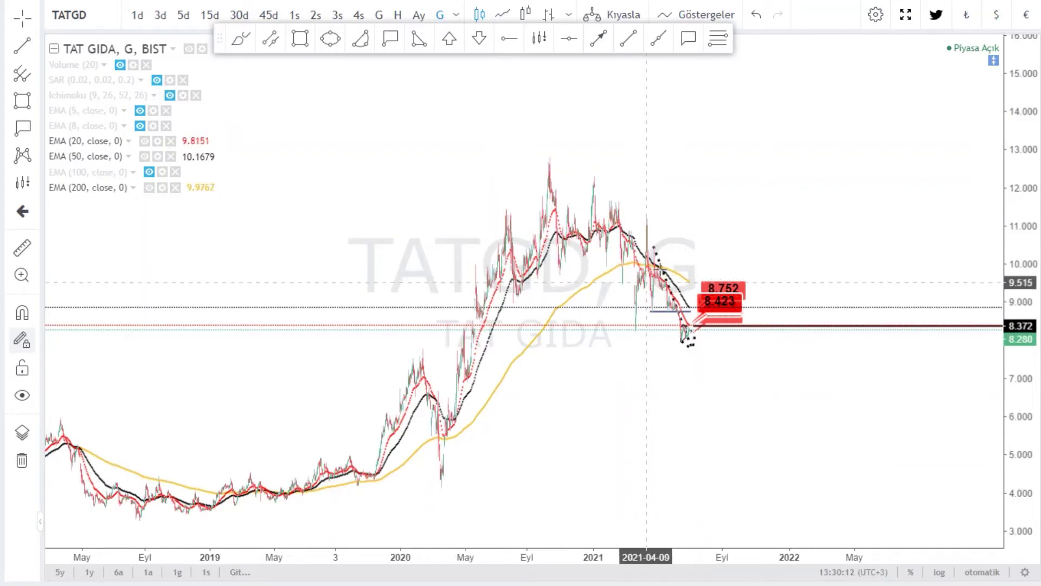
scroll(825, 367, up, 5)
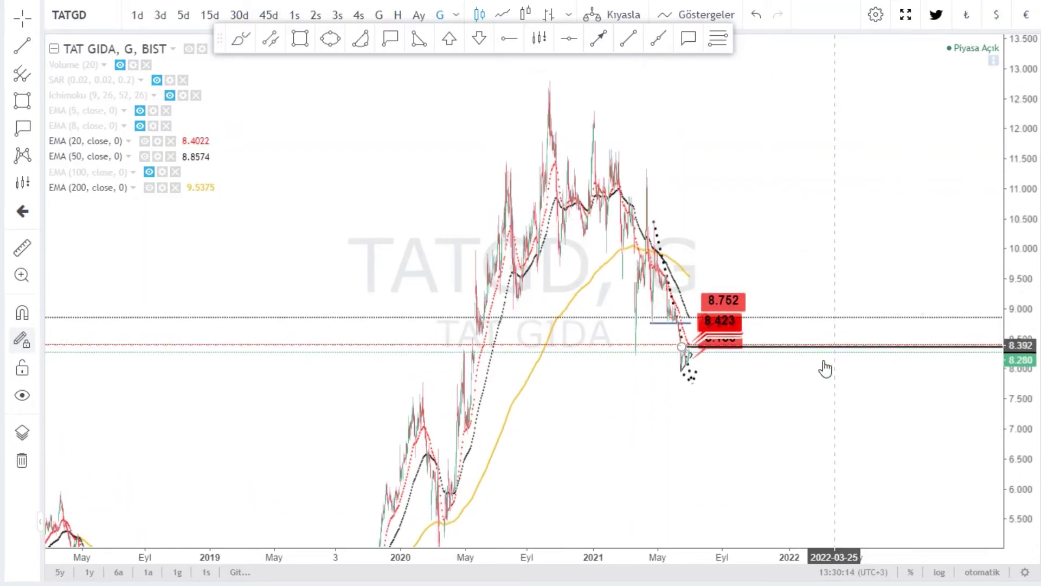
right_click(399, 189)
click(439, 239)
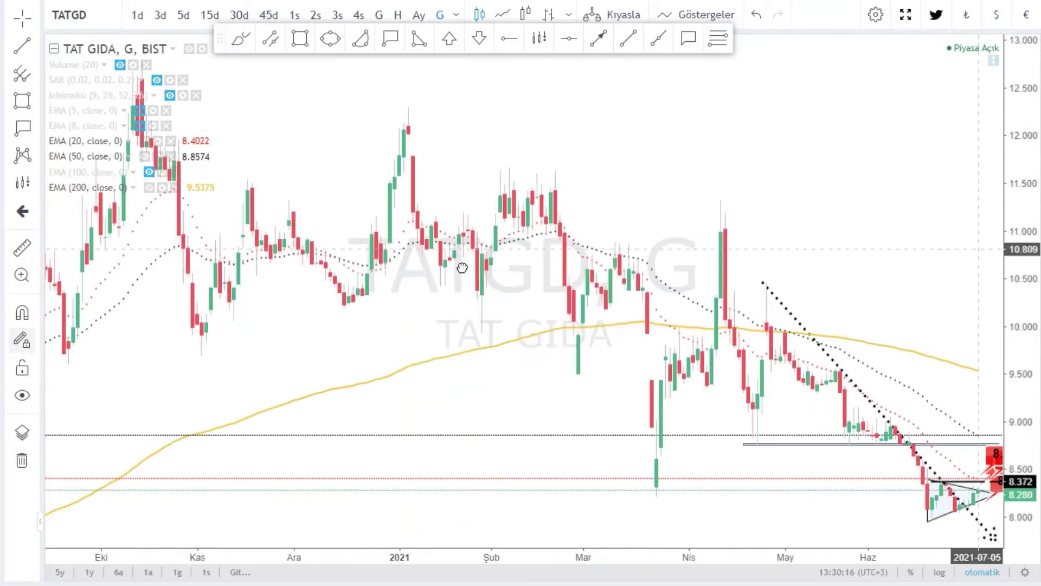
drag(535, 183, 946, 100)
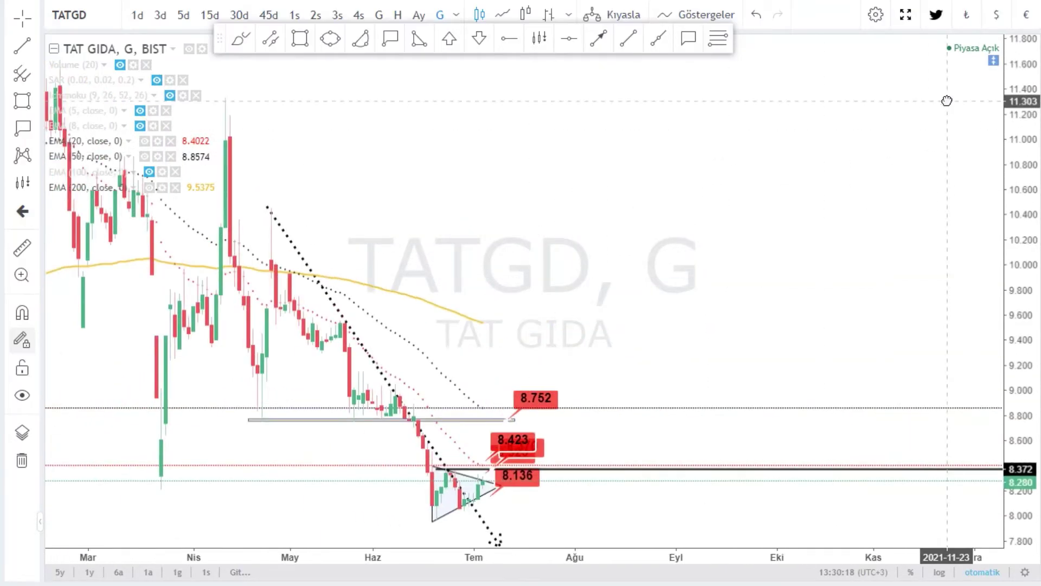
drag(707, 316, 834, 203)
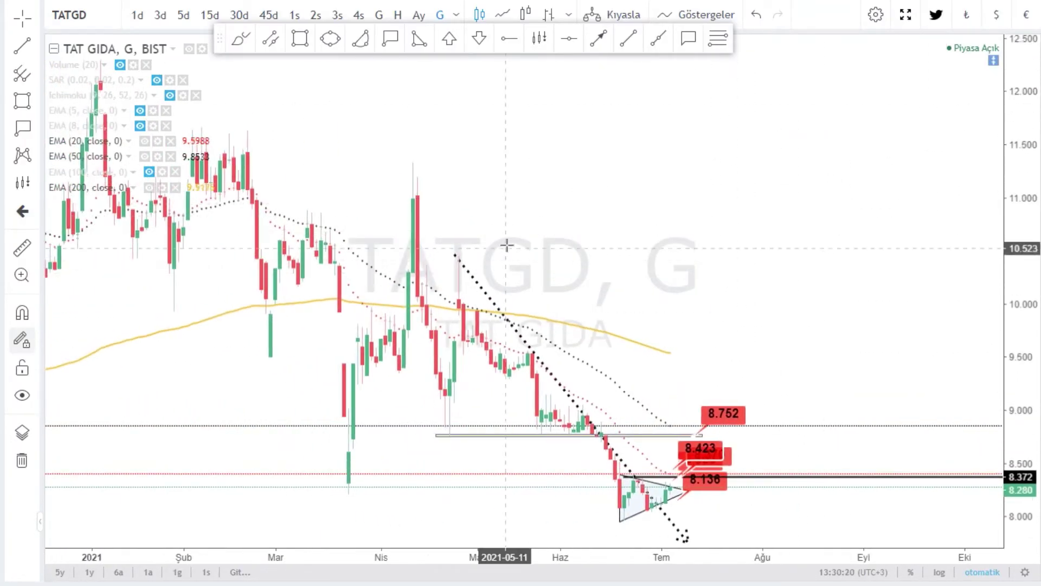
Step: Return the chart to the 60-minute interval and maximise the price pane around the triangle
text(60)
key(Return)
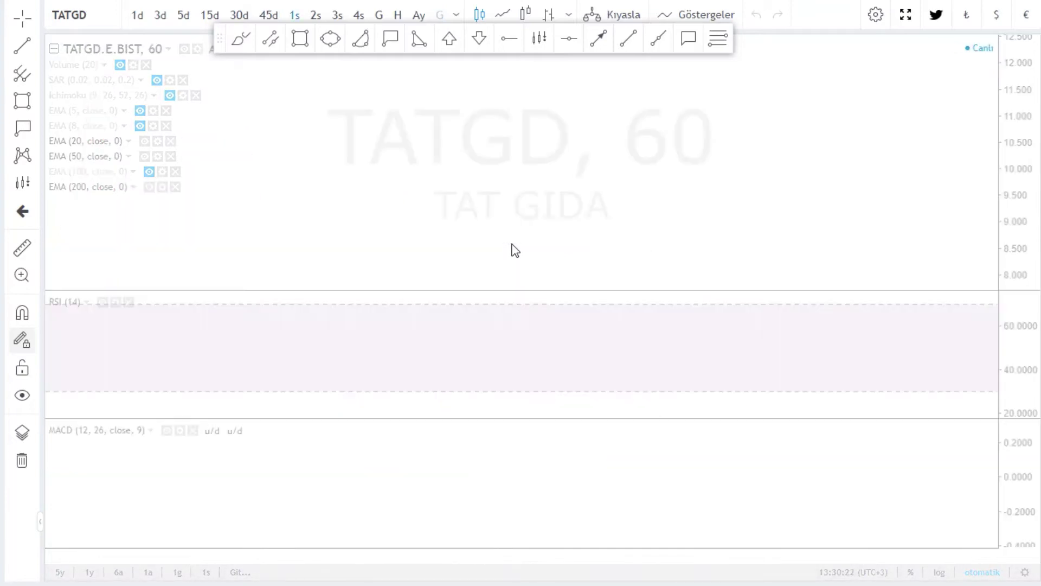
scroll(623, 136, right, 5)
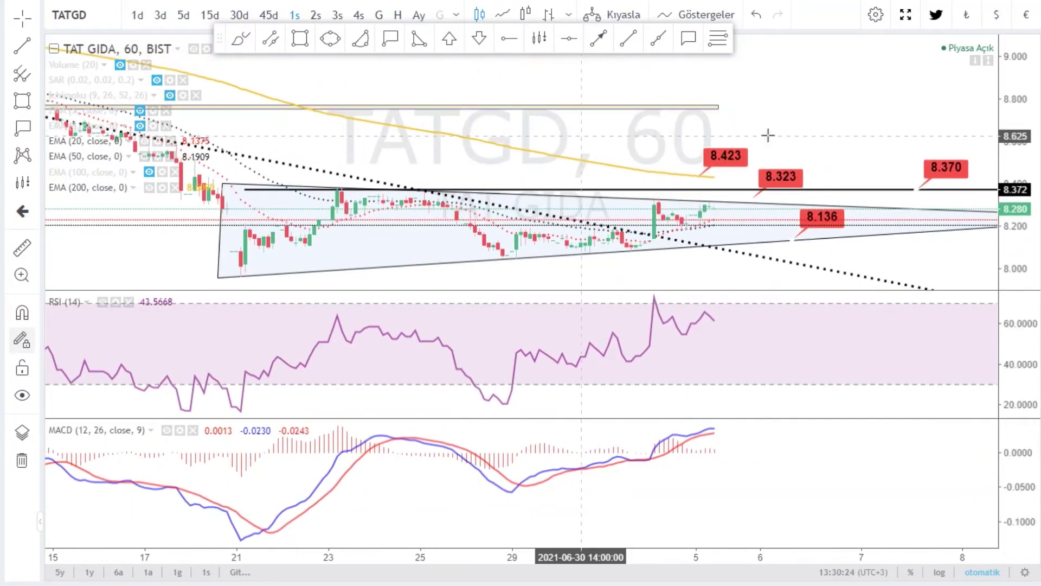
double_click(922, 106)
scroll(930, 275, down, 3)
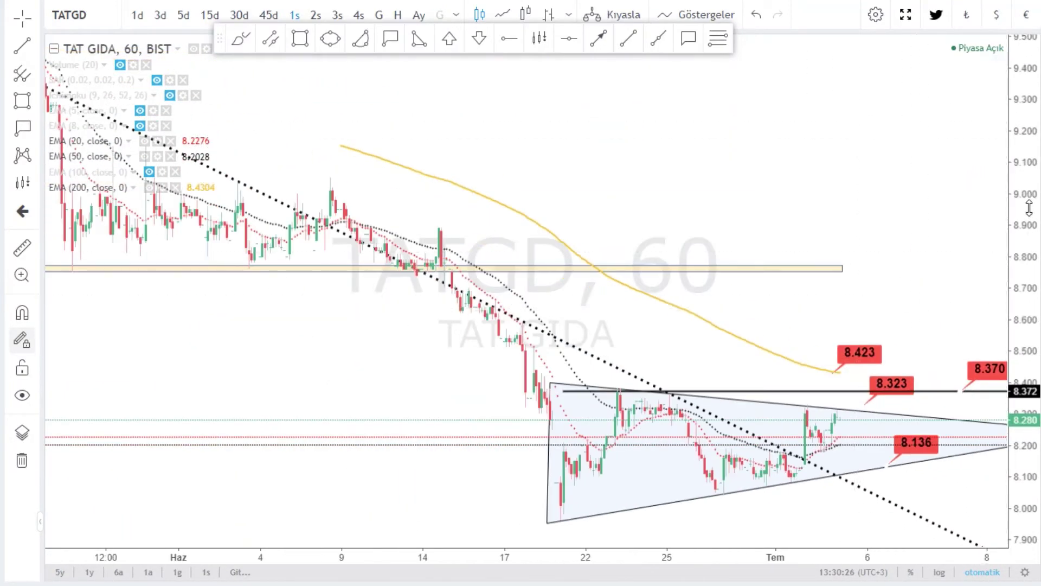
drag(922, 316, 642, 329)
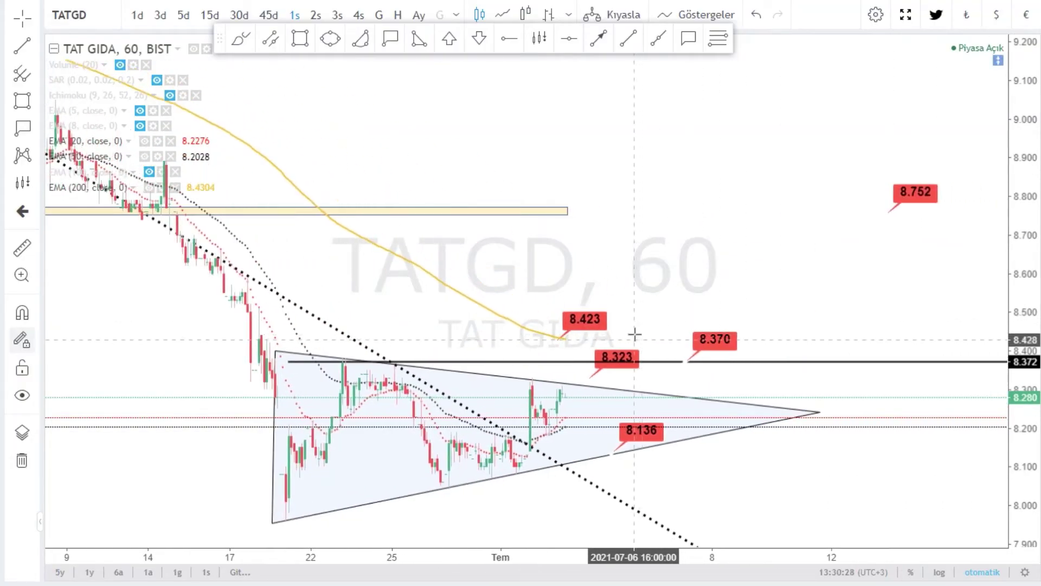
Step: Switch the chart from TATGD to the BIST stock OYAKC (OYAK CIMENTO)
click(93, 16)
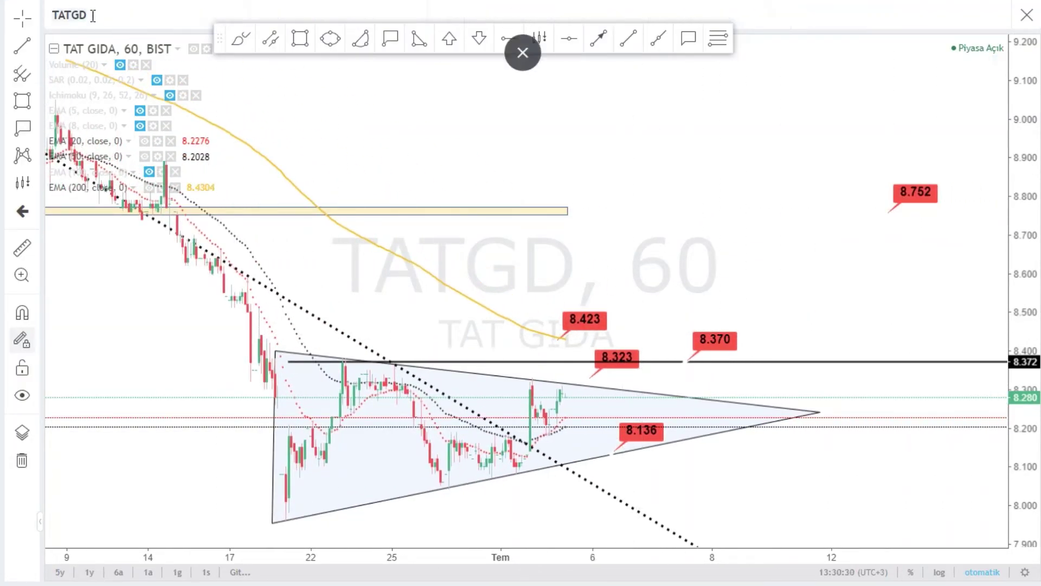
text(O)
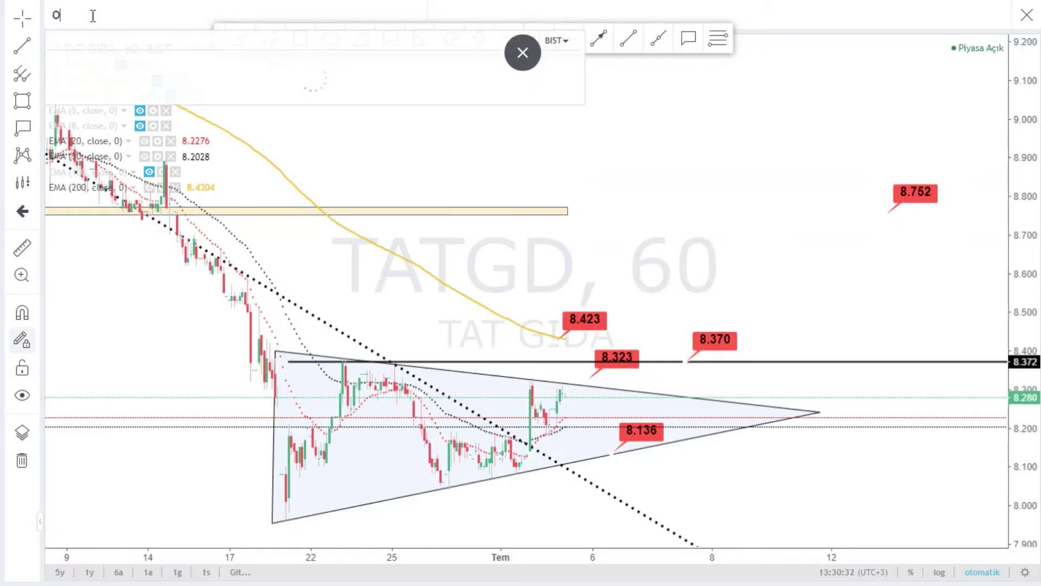
text(YAKC)
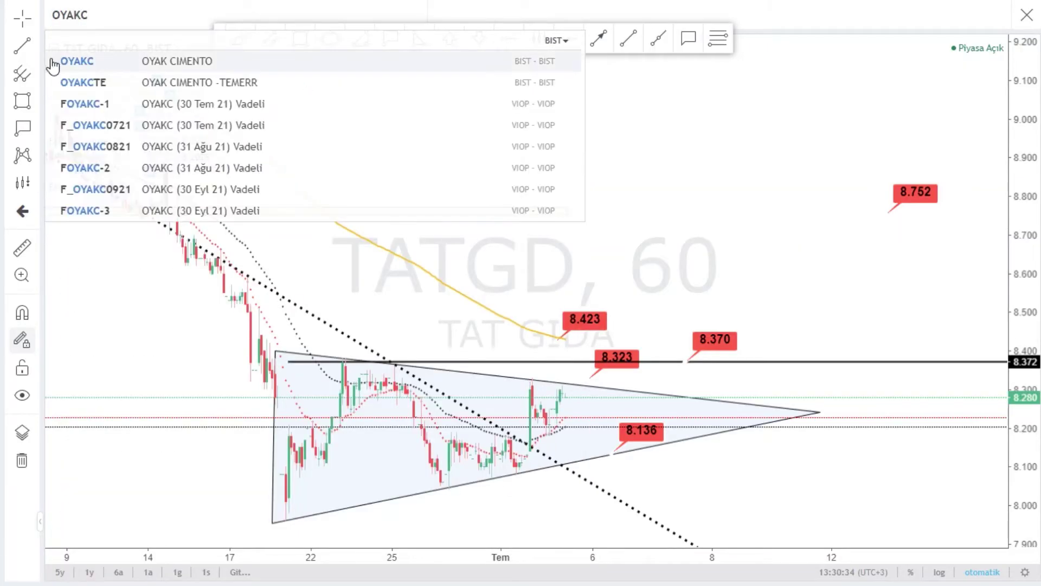
click(52, 62)
Step: Examine OYAKC's hourly price history back to September 2020 in candlestick and line display
scroll(882, 243, down, 5)
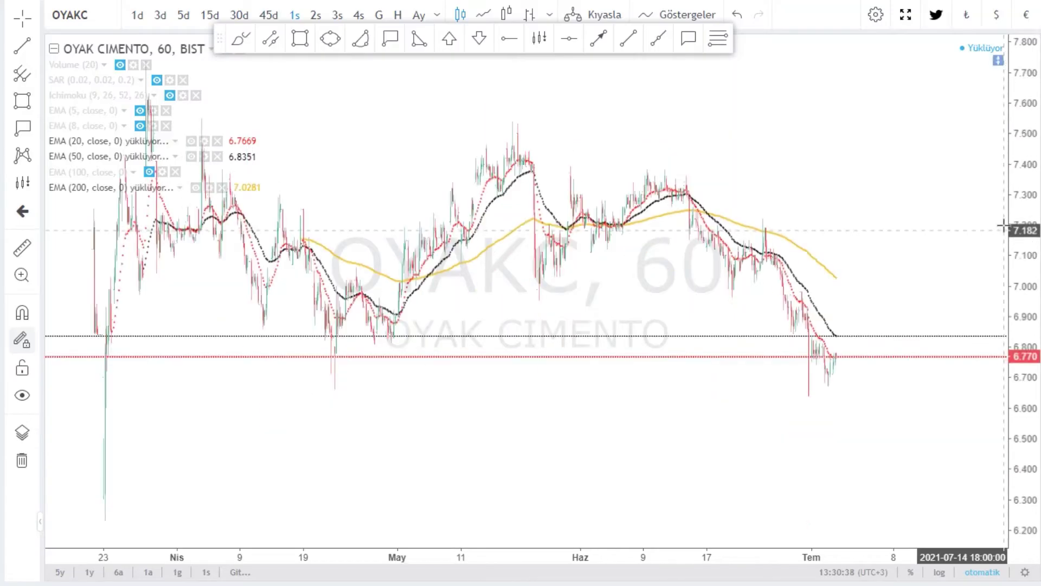
scroll(853, 351, down, 5)
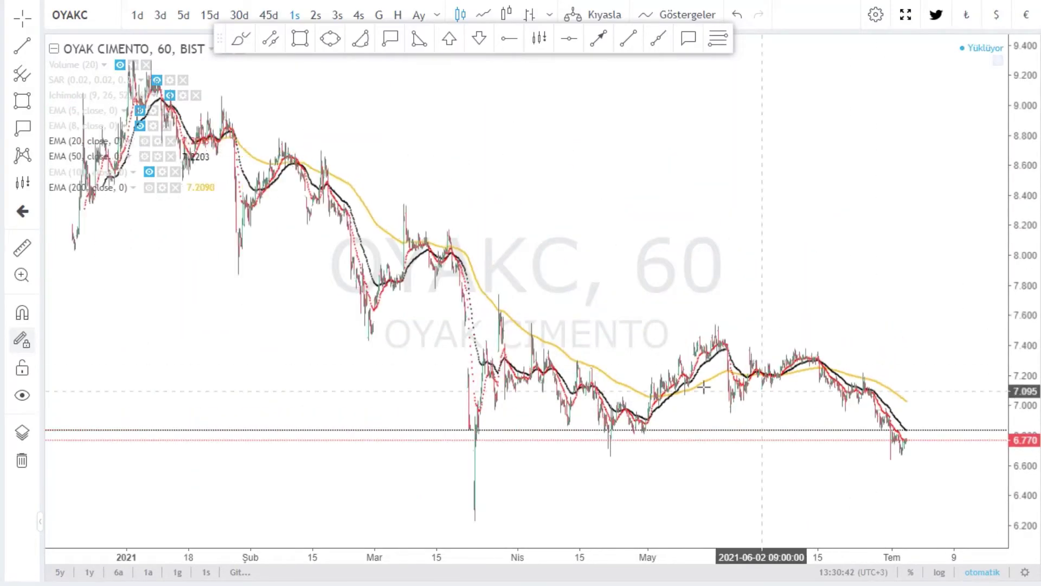
scroll(759, 428, down, 3)
scroll(820, 391, down, 1)
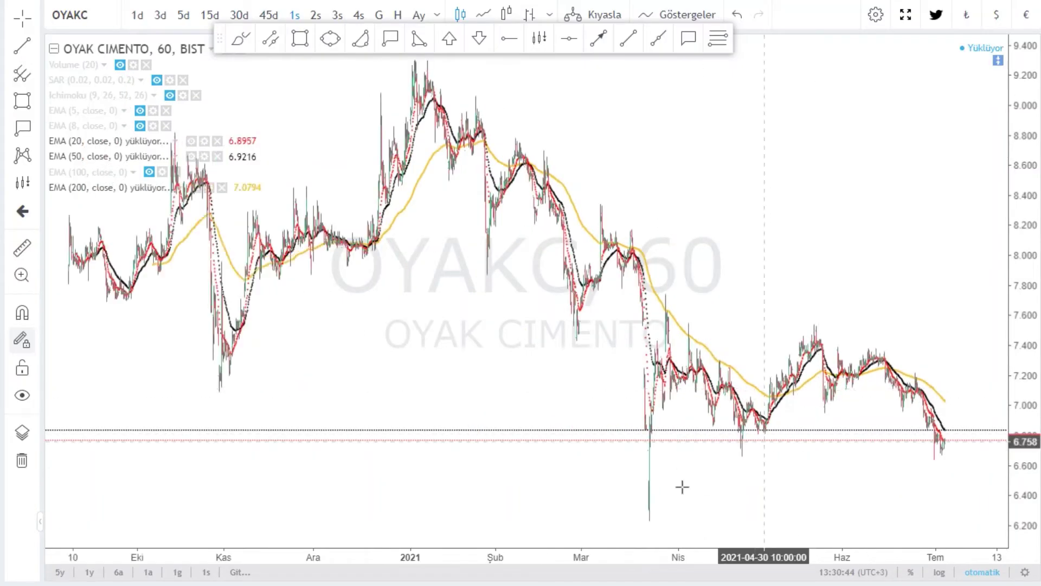
scroll(876, 480, up, 1)
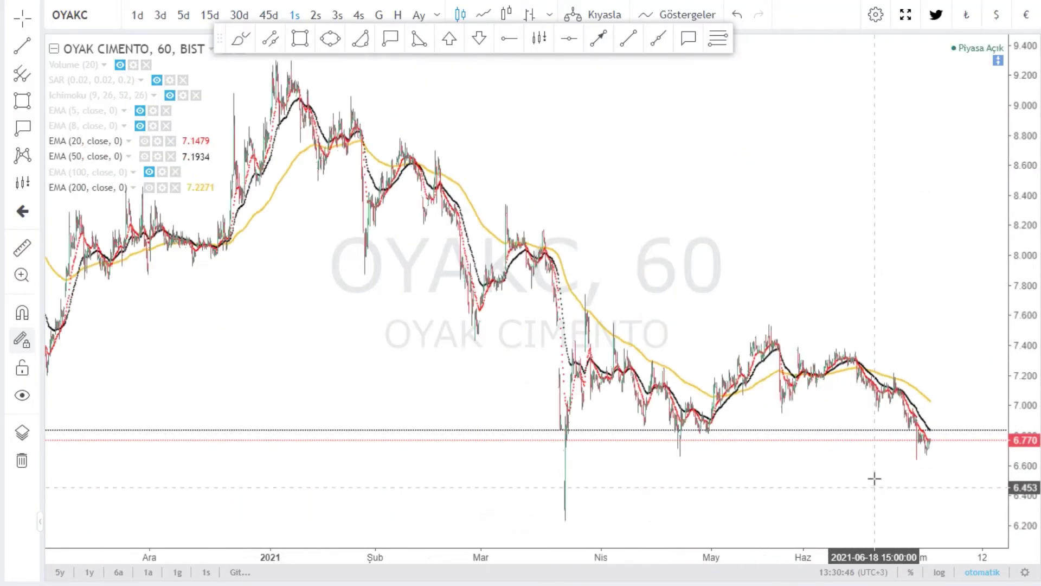
click(484, 14)
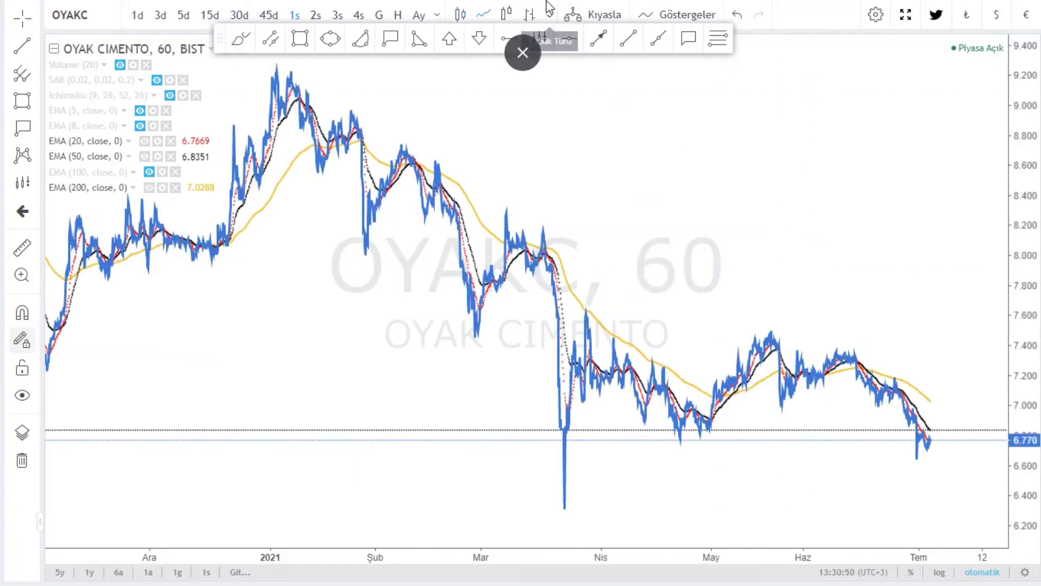
click(594, 10)
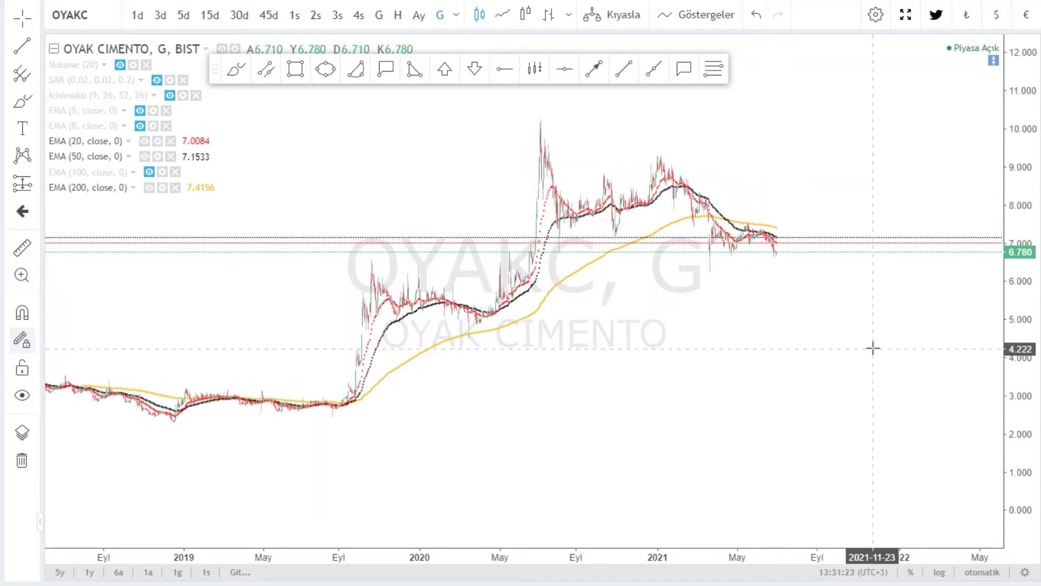
Step: Draw a falling trendline over the daily highs from about 10.358 on 1 July 2020 to about 6.826 on 5 April 2022
scroll(837, 337, up, 3)
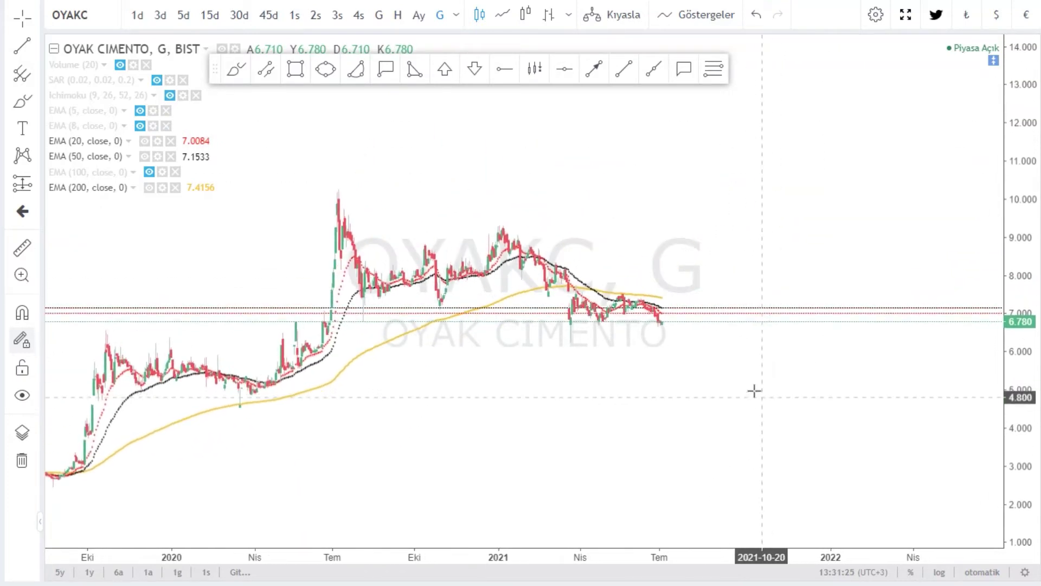
click(623, 70)
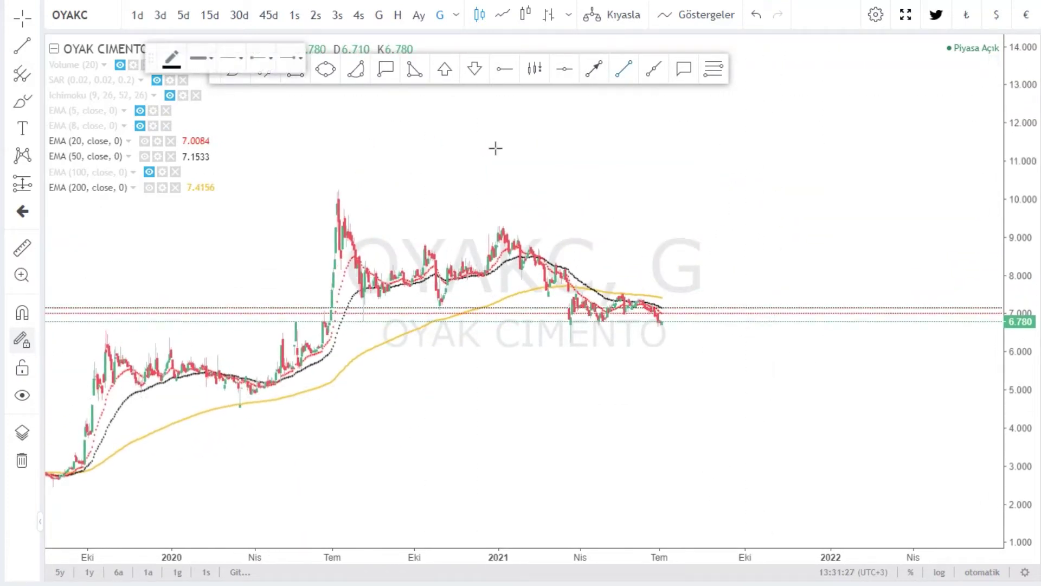
click(332, 186)
click(916, 320)
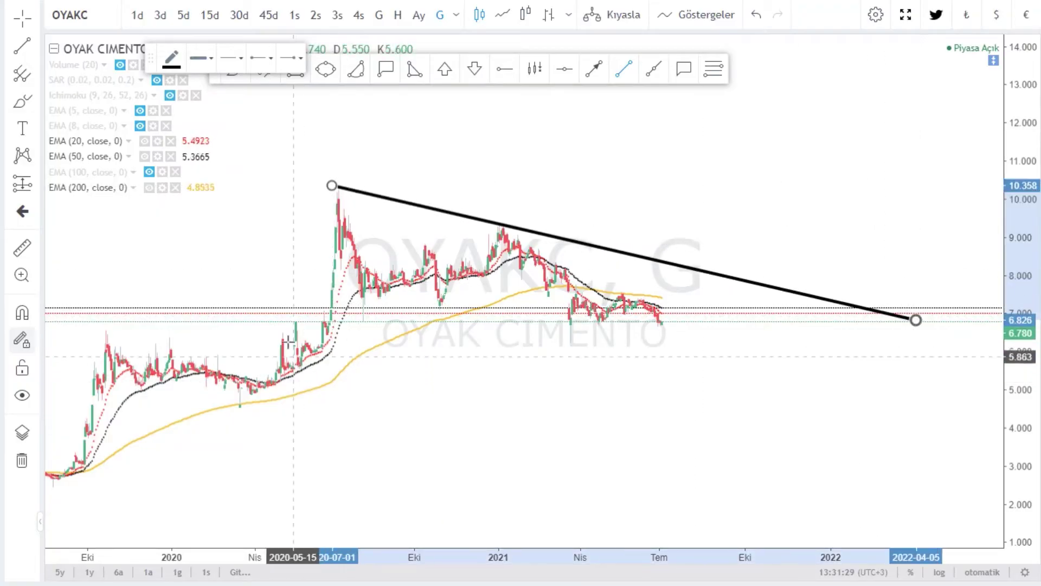
Step: Draw a falling support trendline under the daily lows from about 7.368 on 22 June 2020 to about 5.923 on 6 April 2022
click(322, 300)
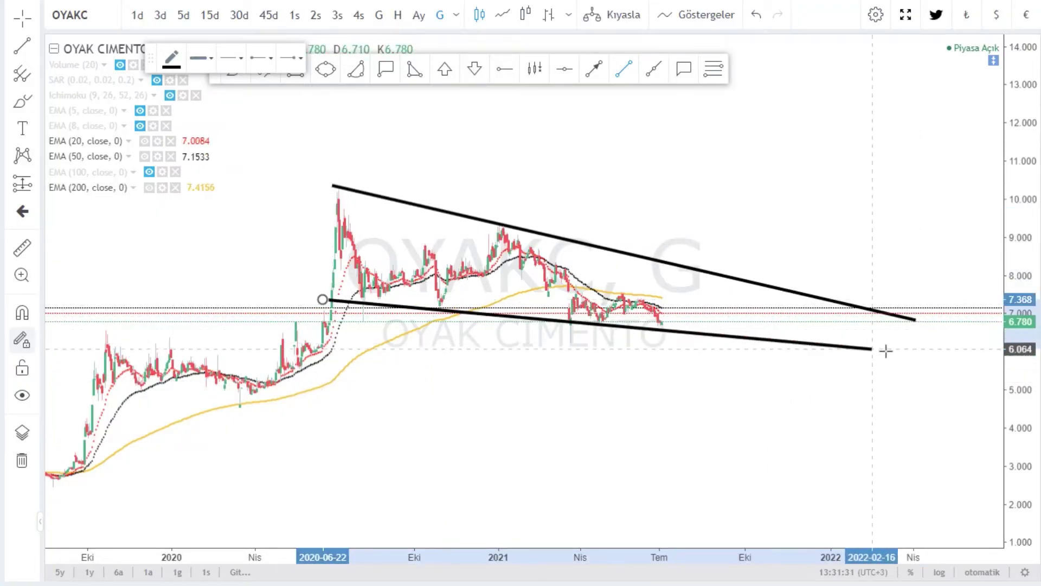
click(917, 354)
drag(267, 315, 233, 295)
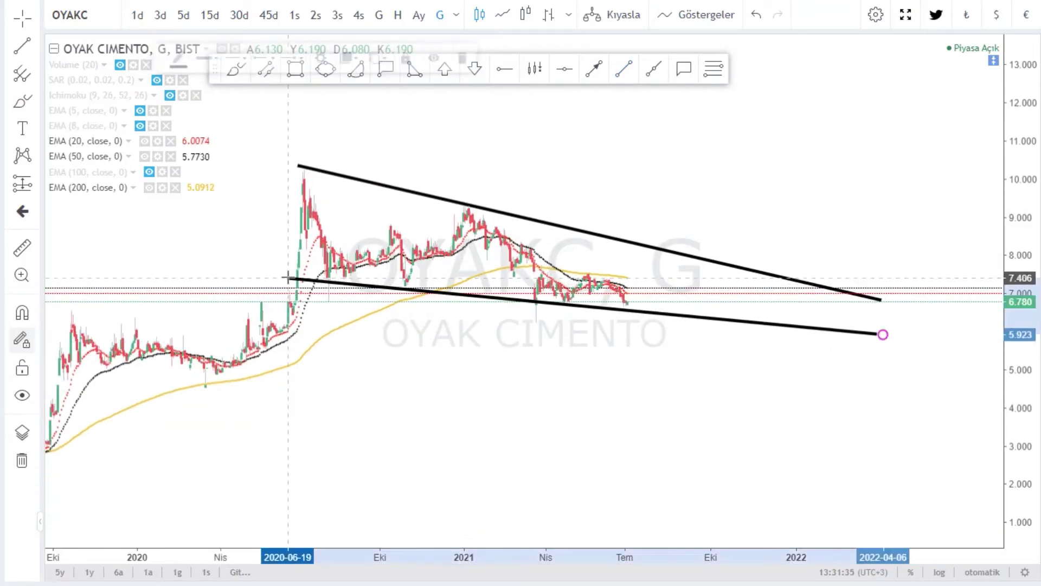
Step: Inspect the price swings between the two trendlines in line display and return the chart to candlesticks
scroll(818, 402, down, 3)
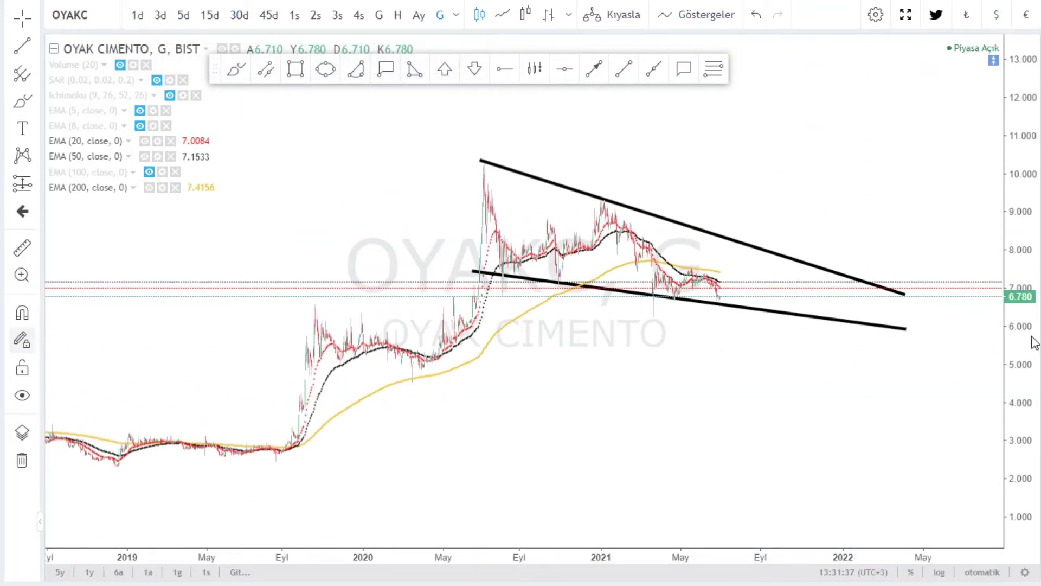
scroll(1020, 415, up, 3)
scroll(506, 367, up, 5)
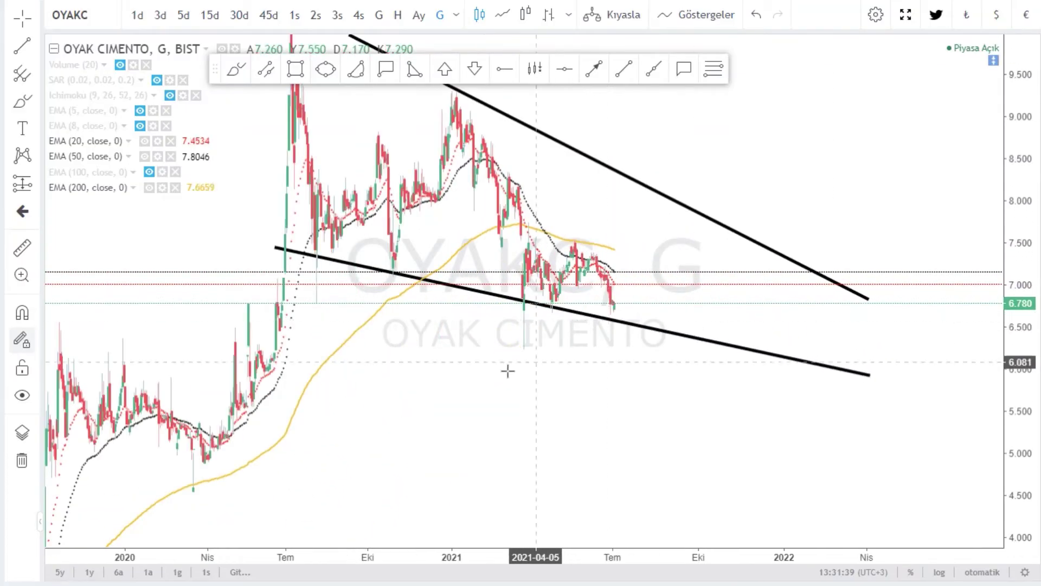
click(502, 14)
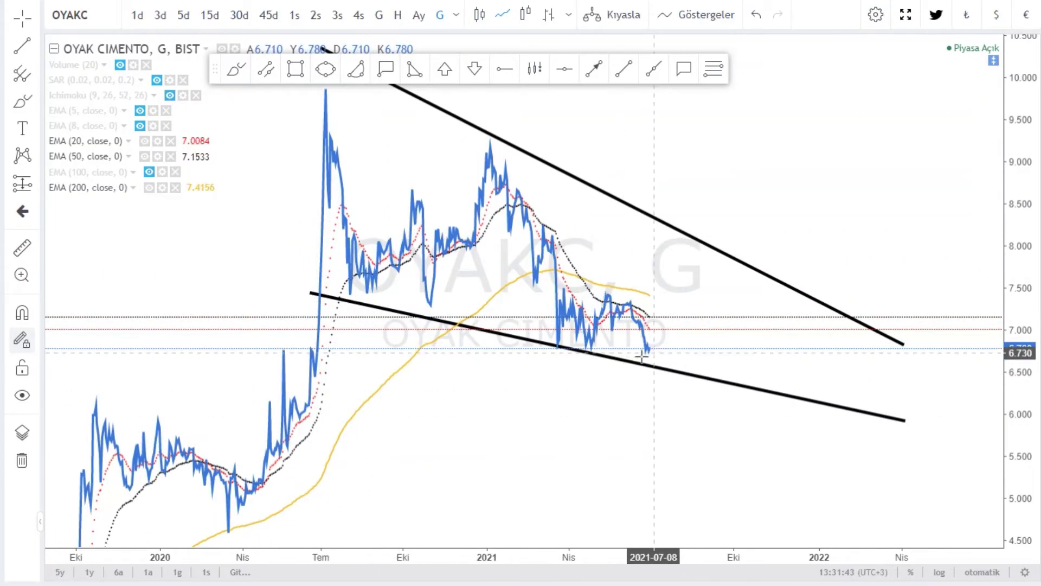
scroll(705, 371, up, 2)
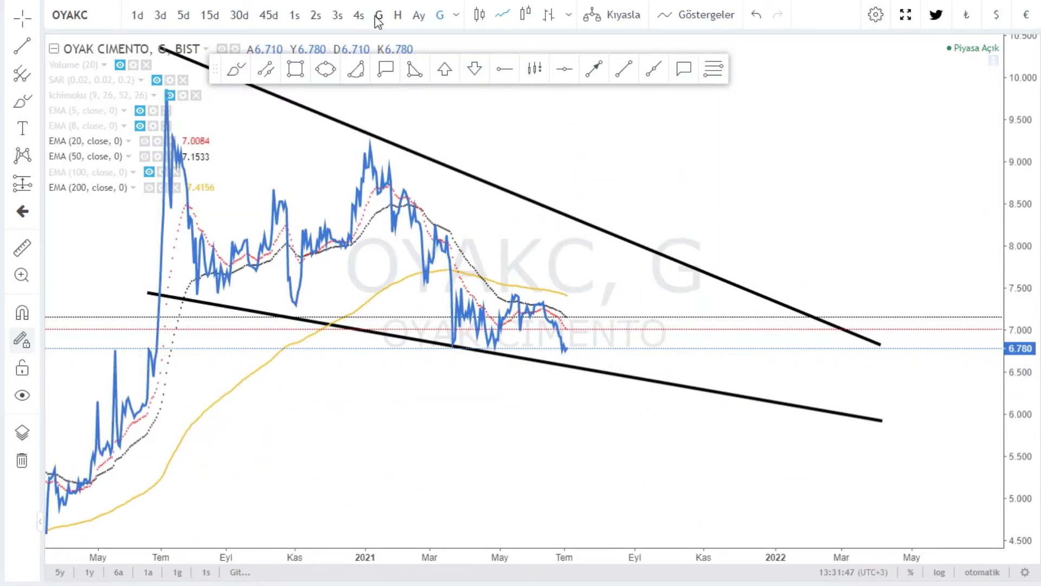
click(479, 15)
Step: Bring back the RSI and MACD panes, compress the MACD scale and view the MACD pane maximised
right_click(751, 138)
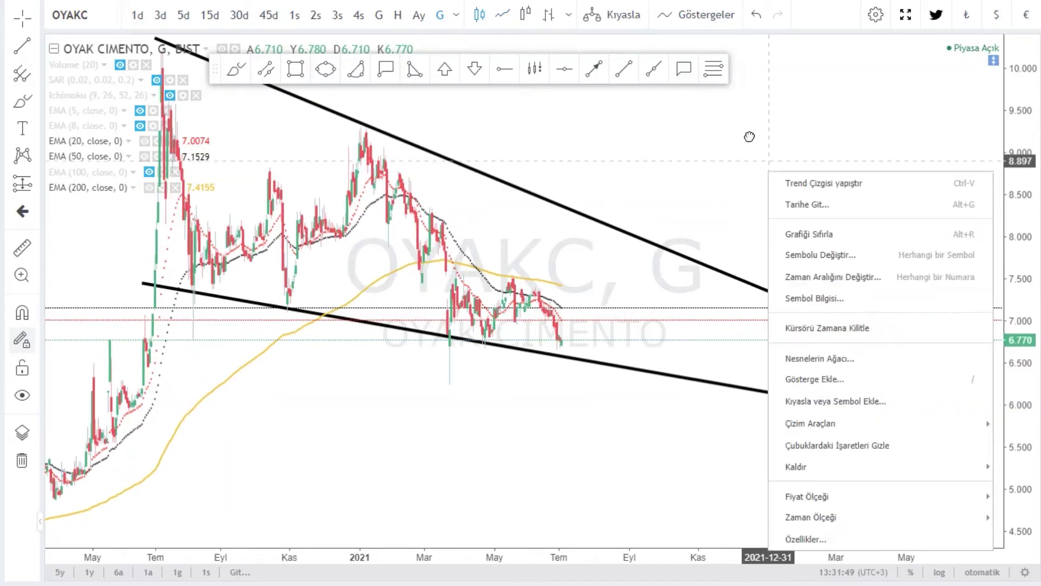
click(748, 179)
scroll(636, 433, down, 3)
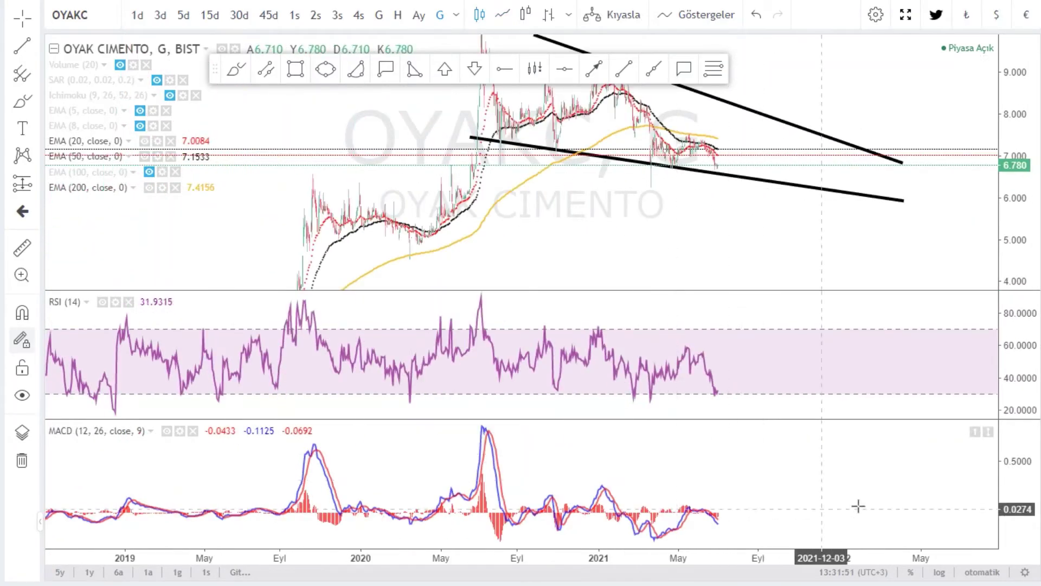
drag(1030, 461, 1018, 494)
drag(890, 467, 881, 465)
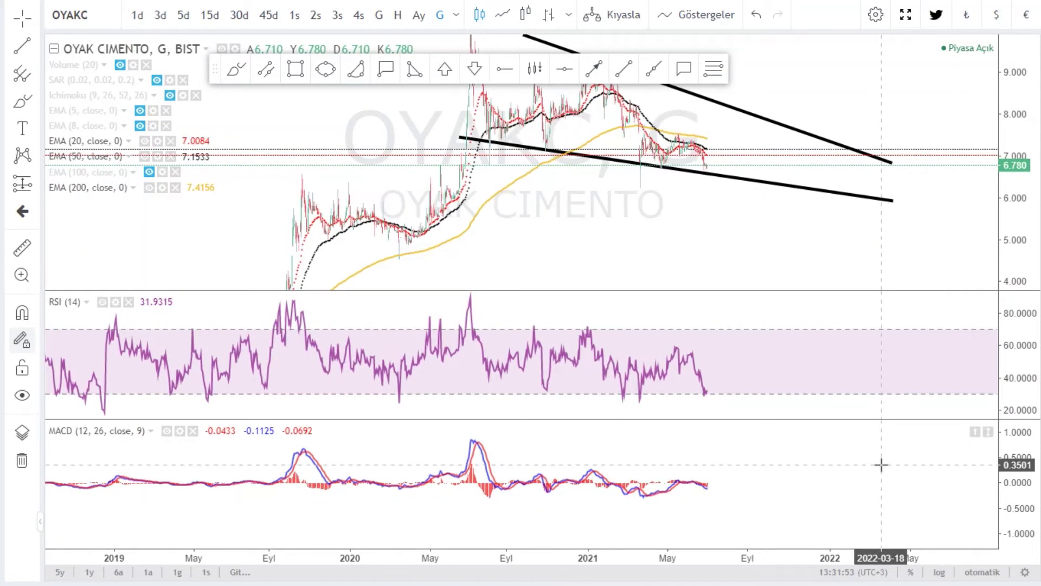
double_click(880, 462)
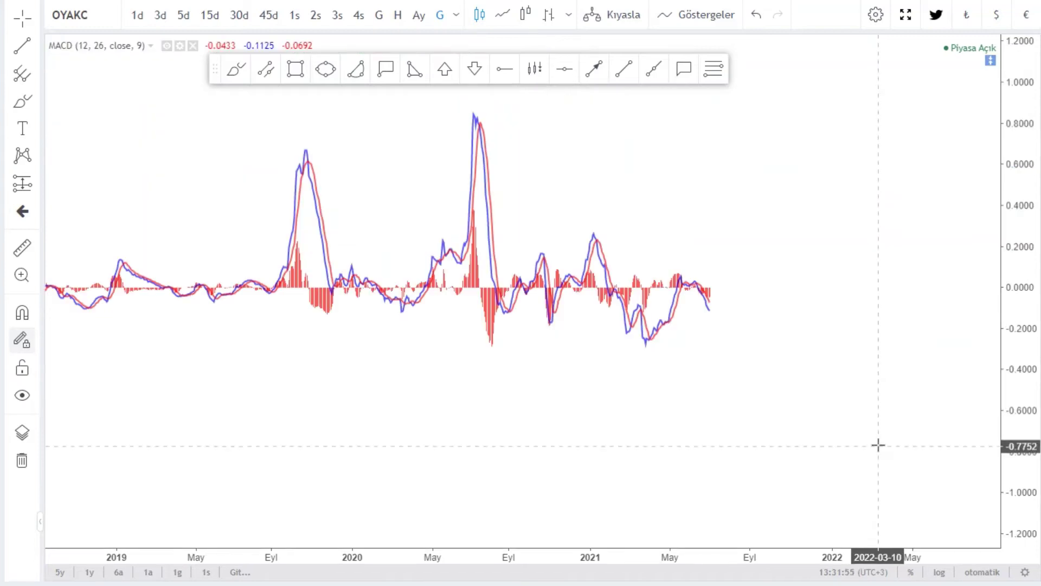
double_click(878, 444)
Step: Maximise the price pane of the daily chart around the recent decline between the two trendlines
double_click(801, 272)
drag(487, 420, 639, 423)
scroll(633, 421, up, 3)
drag(497, 409, 457, 455)
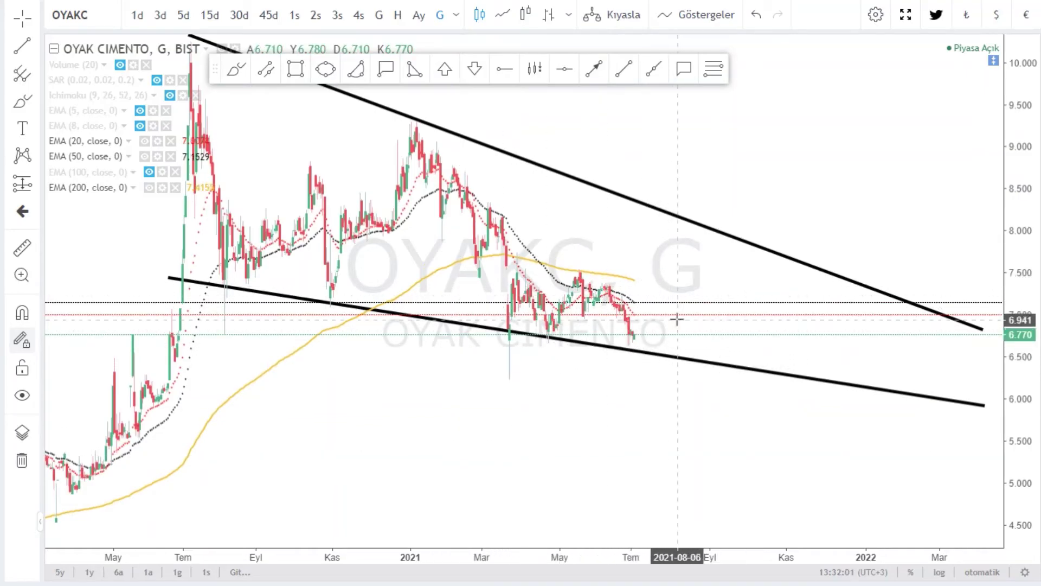
scroll(727, 384, up, 3)
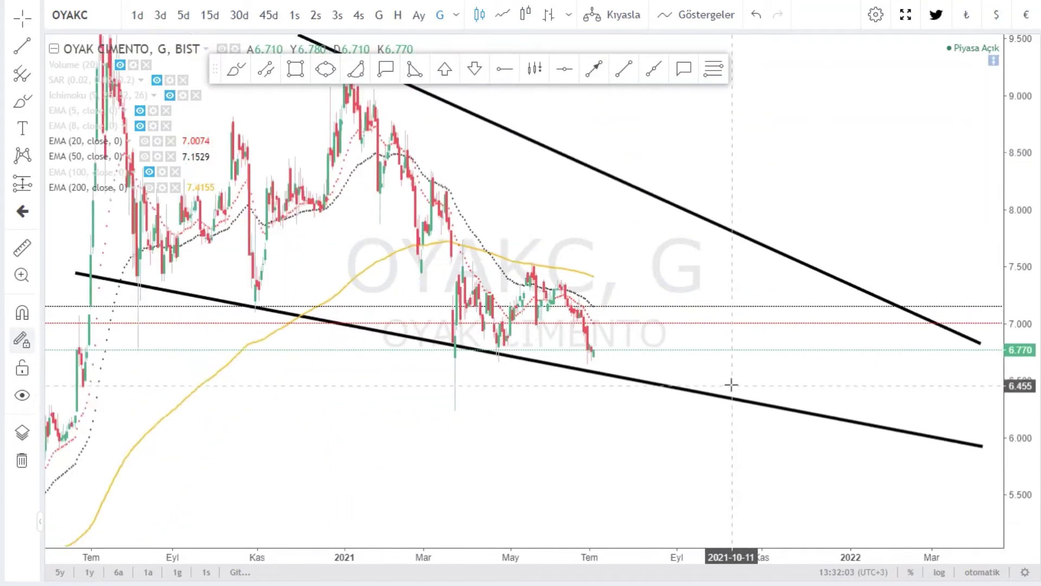
Step: In line display, draw a narrow parallel channel under the lows from about 6.764 on 16 March 2021 to about 6.744 on 23 September 2021
click(497, 15)
click(250, 73)
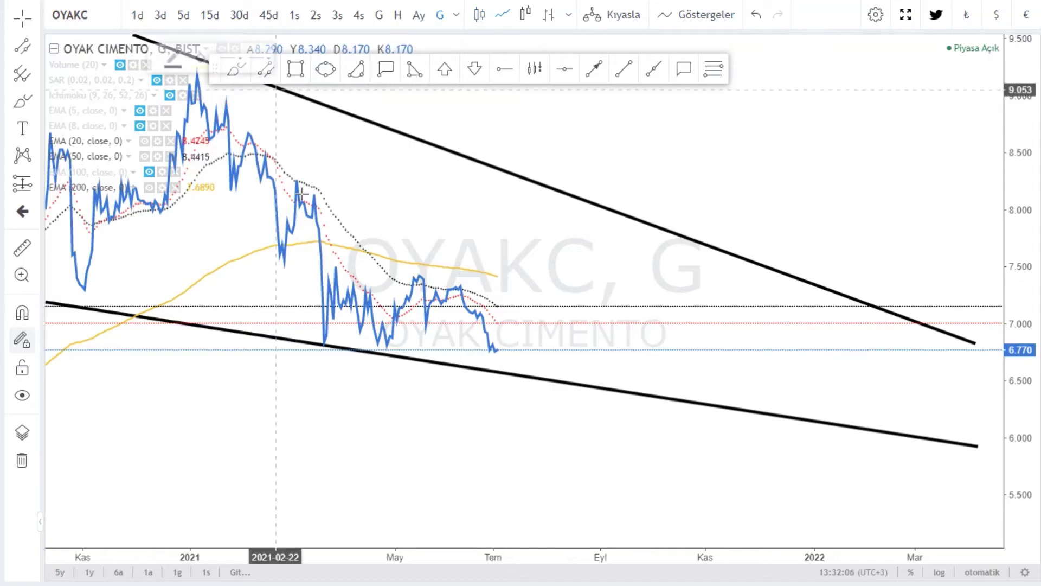
click(314, 350)
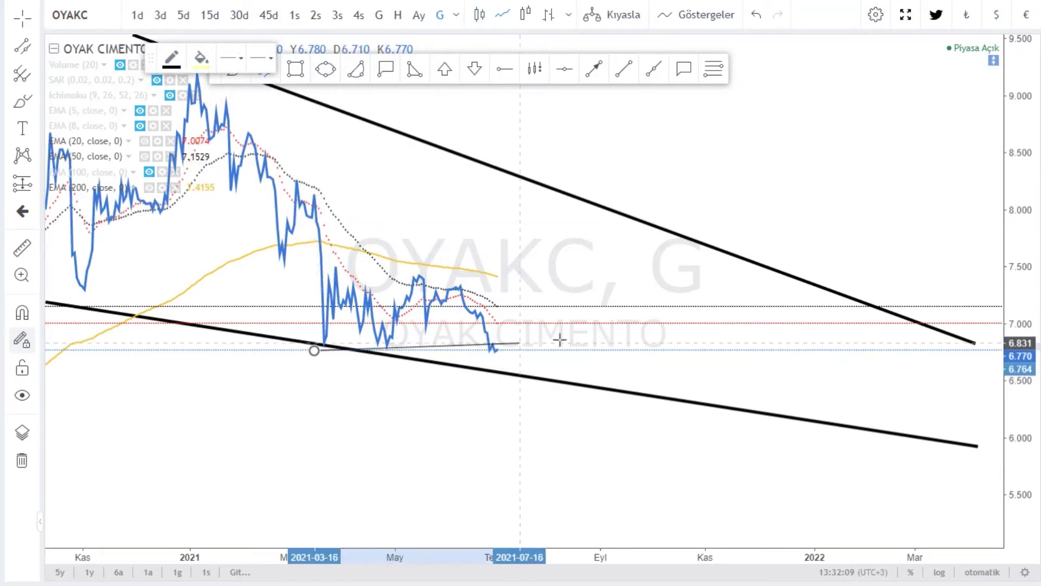
click(639, 352)
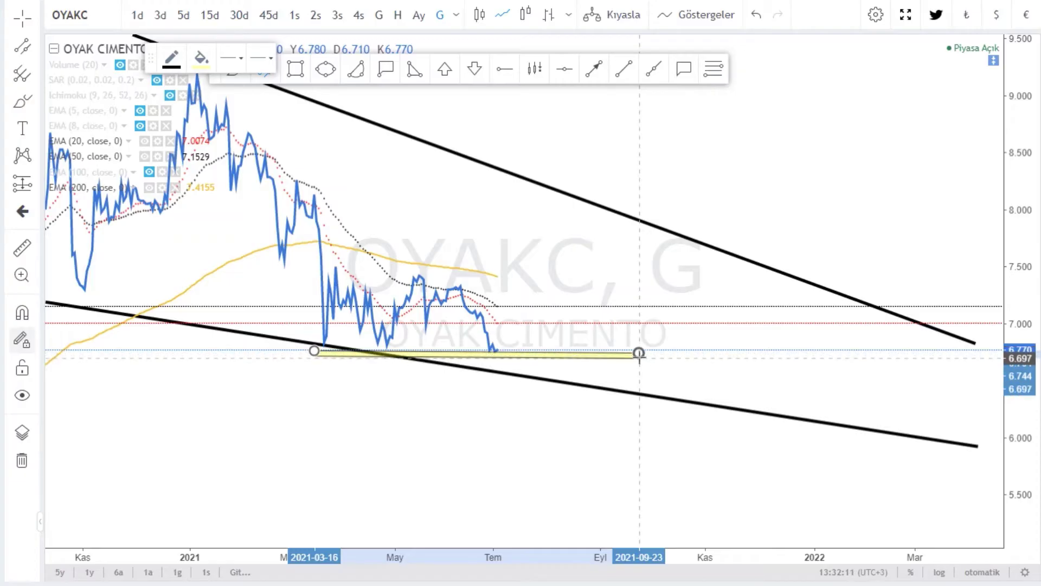
scroll(504, 430, down, 3)
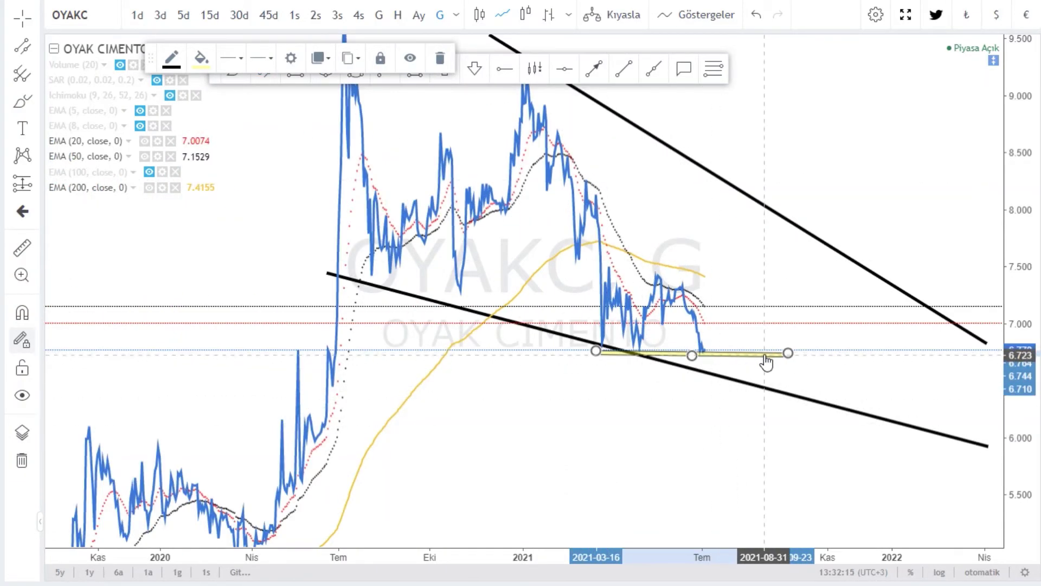
Step: Return the chart to candlesticks, review the narrow support channel against the daily lows and deselect it
click(479, 15)
scroll(553, 400, up, 3)
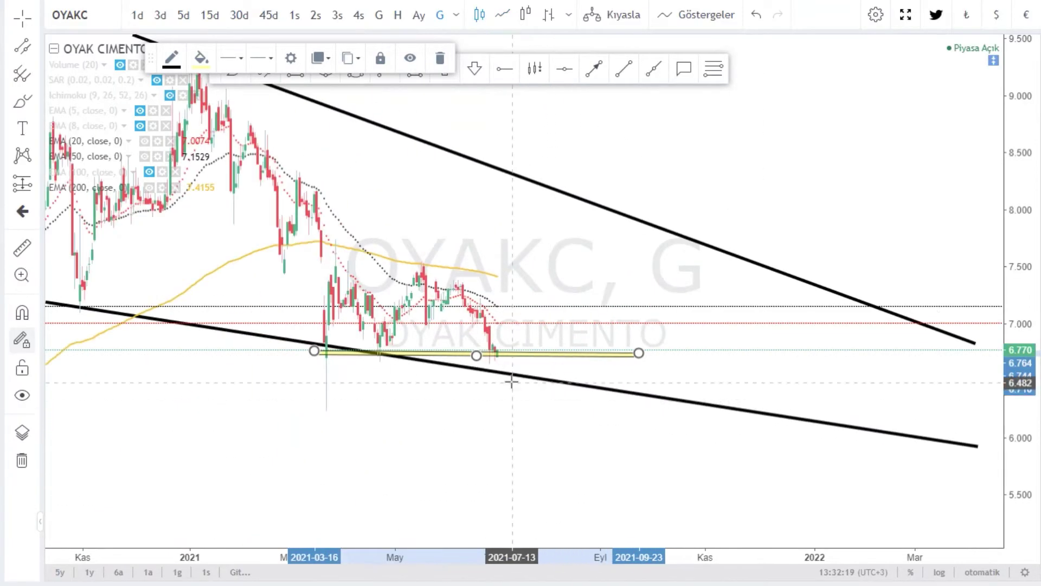
scroll(657, 396, down, 3)
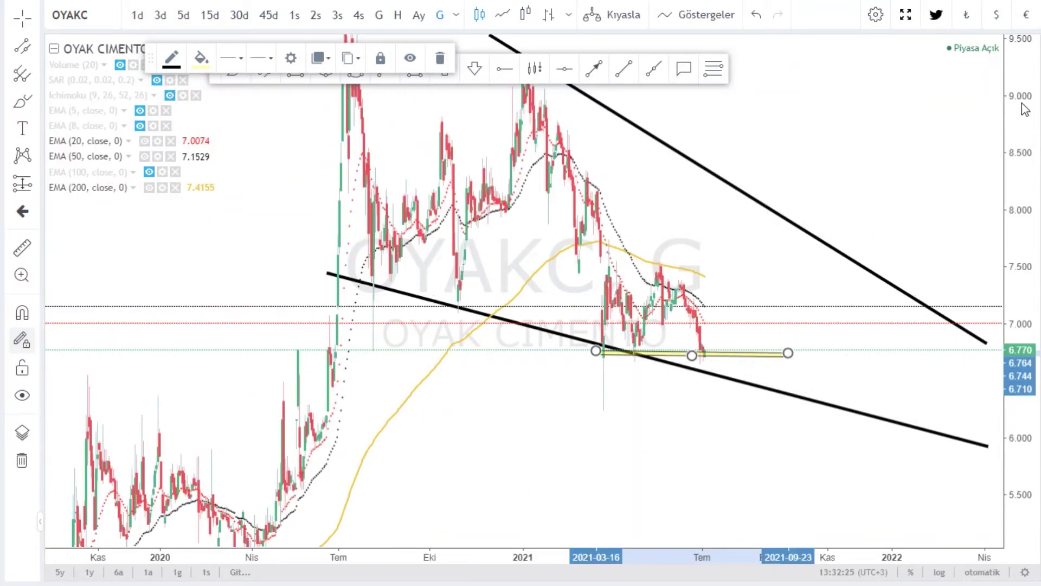
scroll(774, 400, up, 4)
click(555, 204)
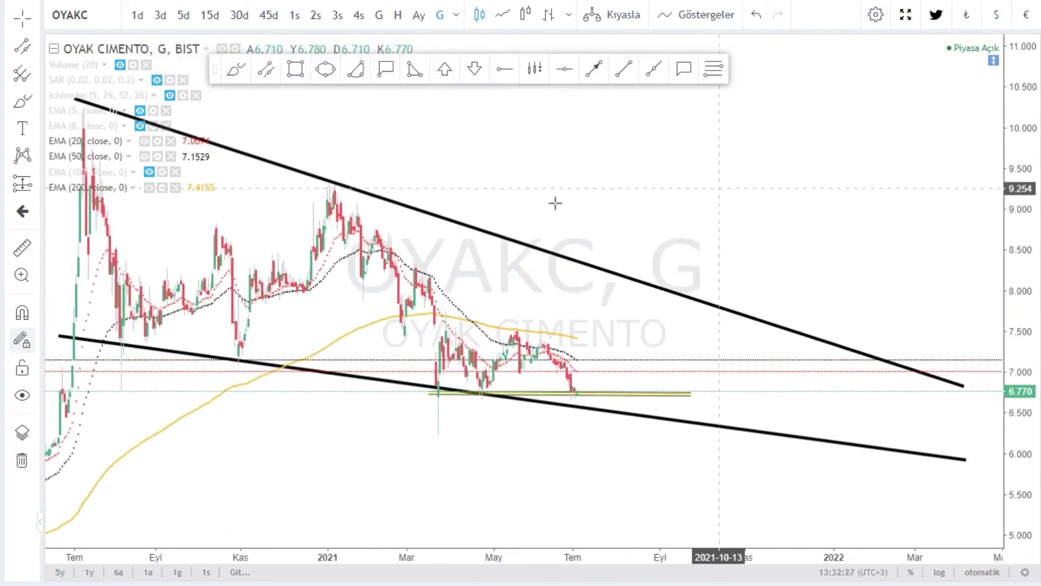
Step: Draw a dotted falling arrow line from the high at about 9.338 on 4 January 2021 down to the lower trendline around September 2021
click(591, 76)
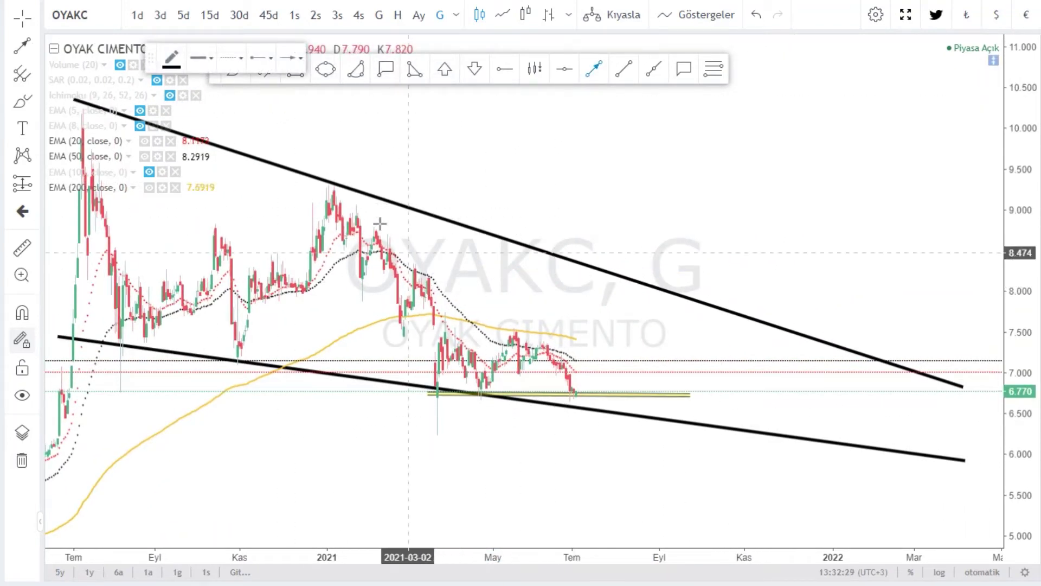
click(326, 182)
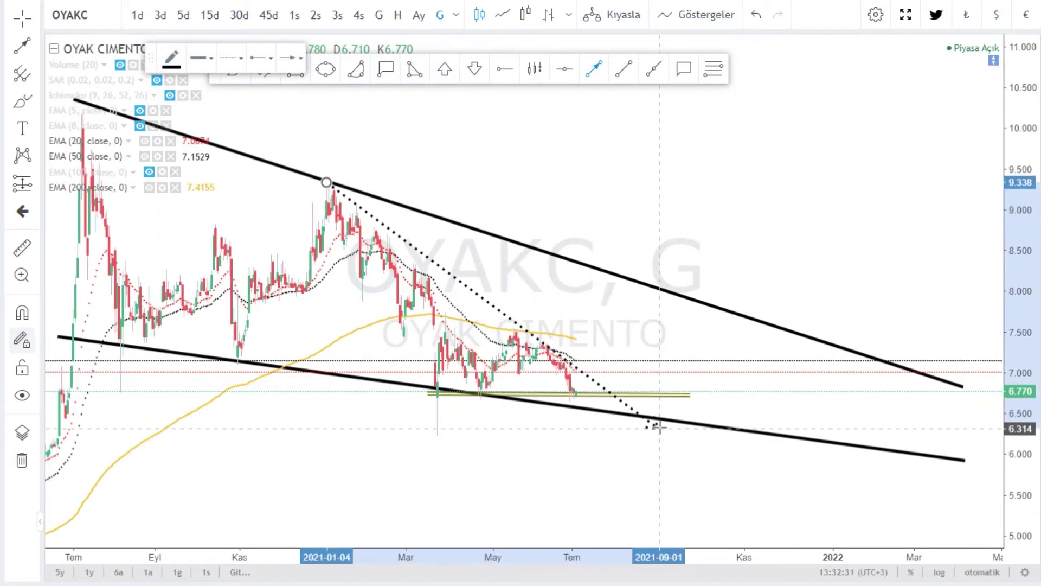
drag(556, 468, 602, 486)
scroll(623, 488, up, 2)
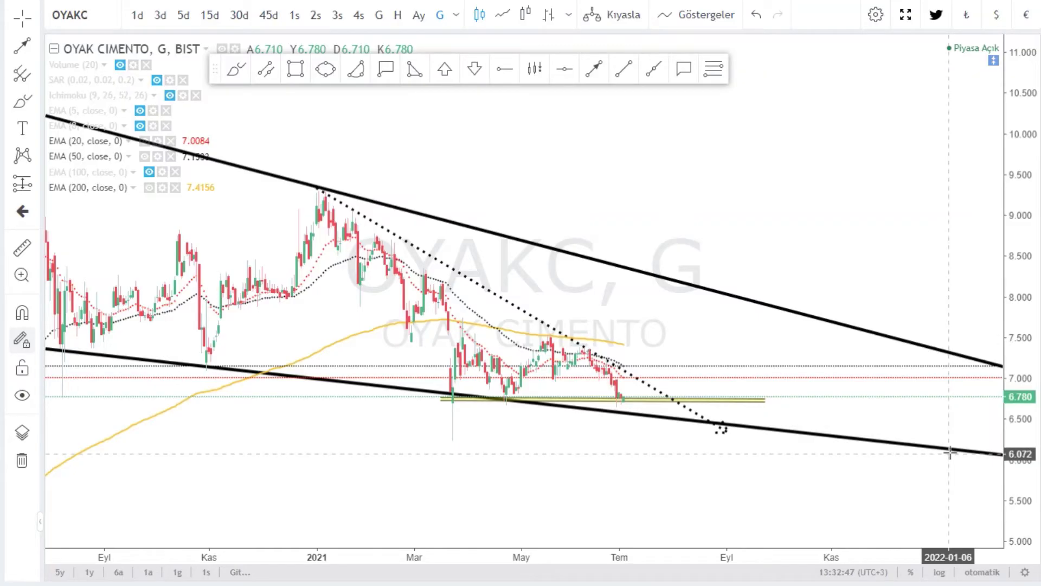
Step: Load the daily chart of DOAS (DOGUS OTOMOTIV, BIST) in place of OYAKC
click(106, 4)
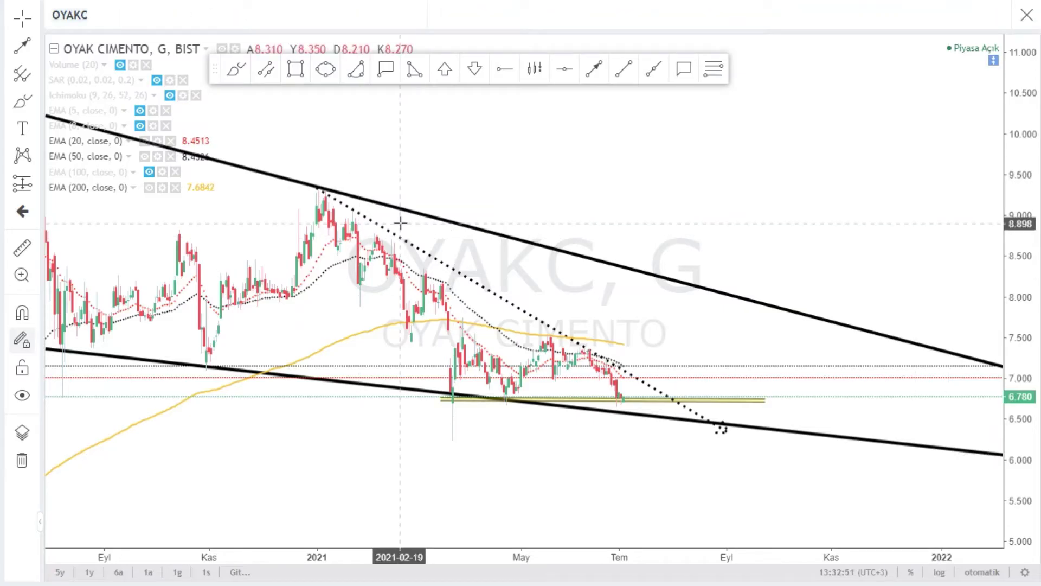
text(DOAS)
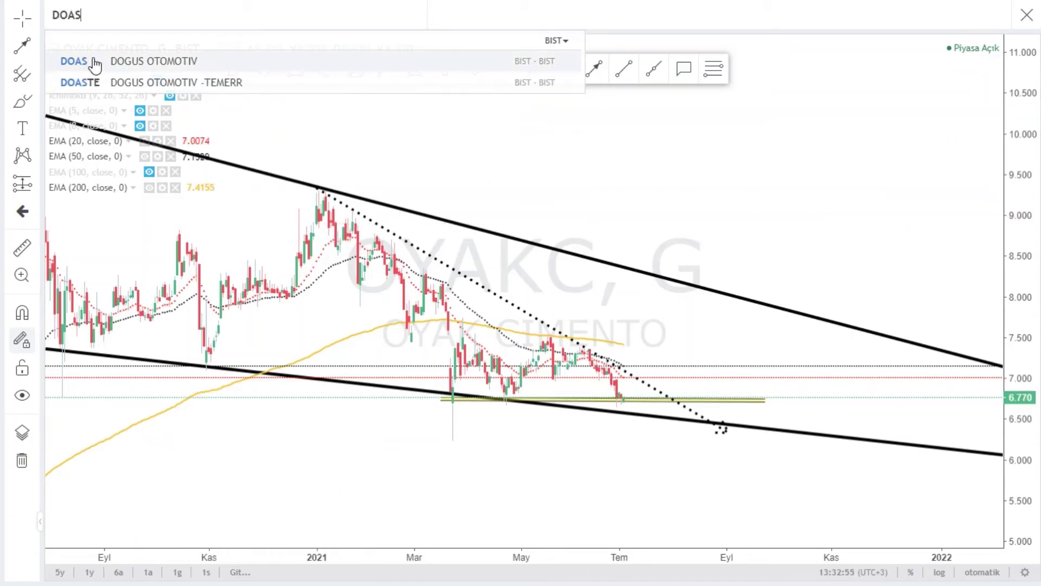
click(98, 62)
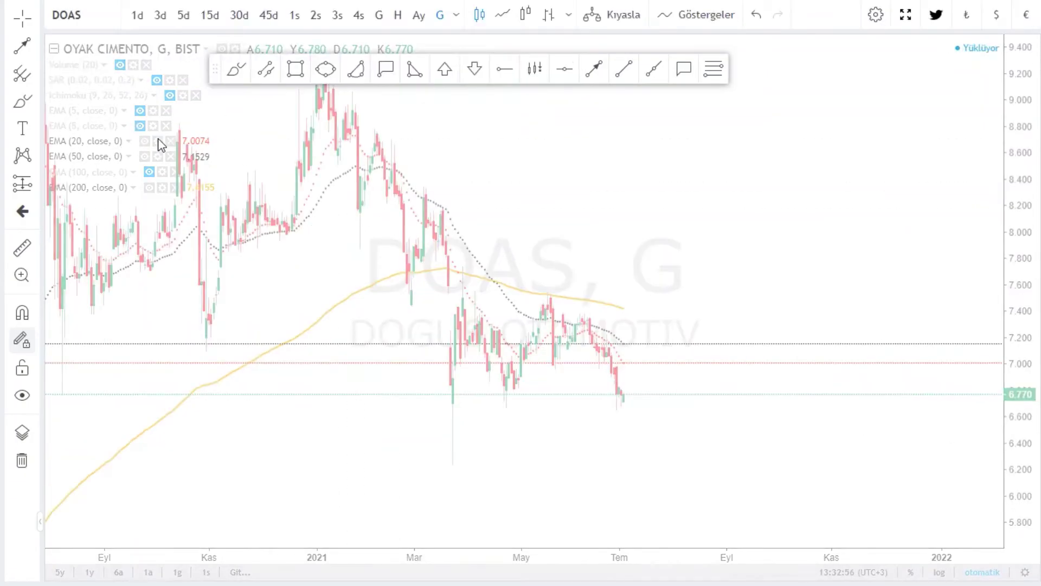
Step: Draw a falling trendline over the highs from about 38.754 on 16 February 2021 to about 7.962 on 30 December 2021
scroll(806, 156, down, 6)
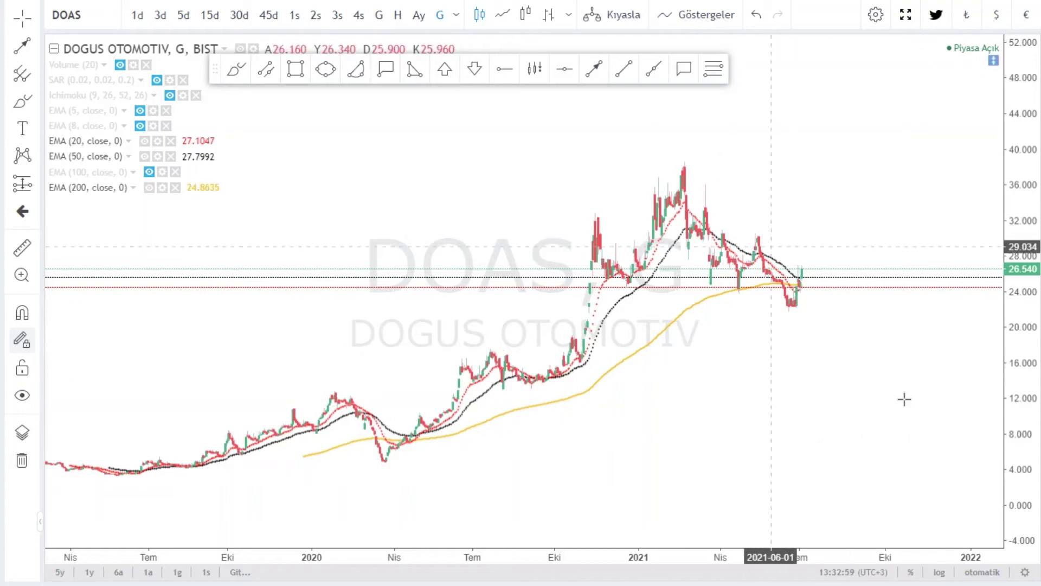
scroll(839, 397, up, 2)
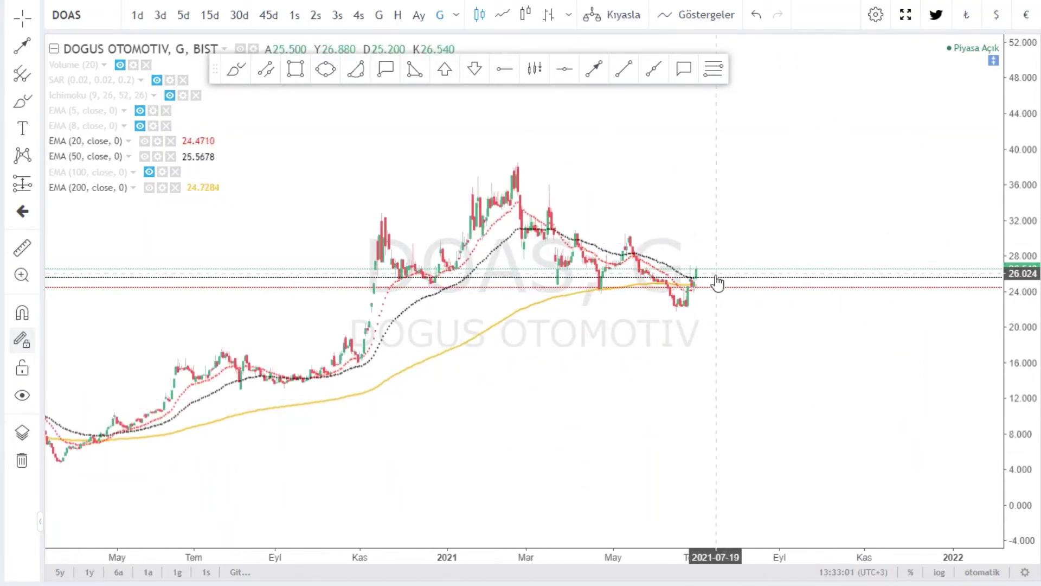
click(614, 70)
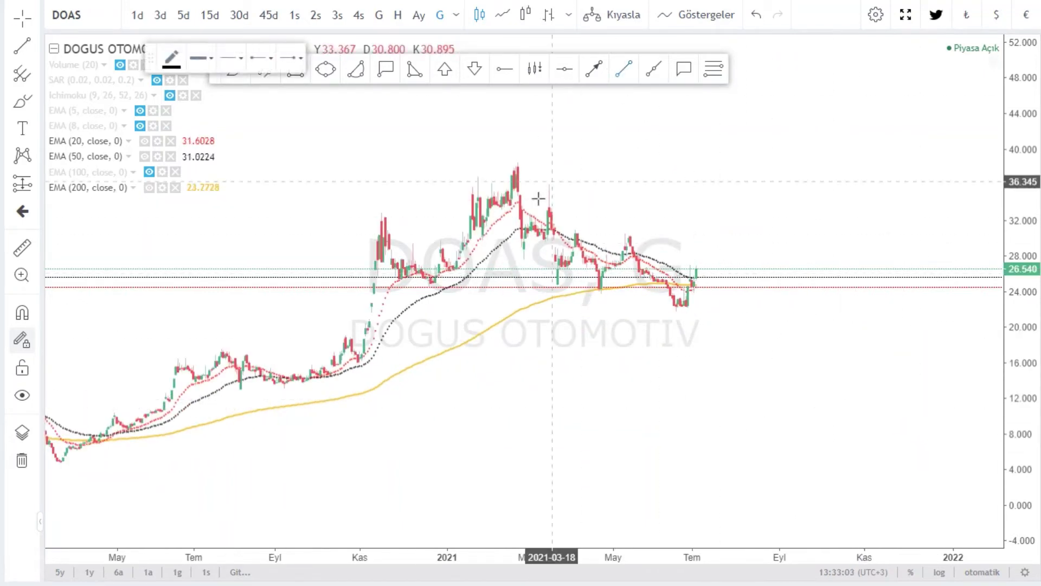
click(509, 160)
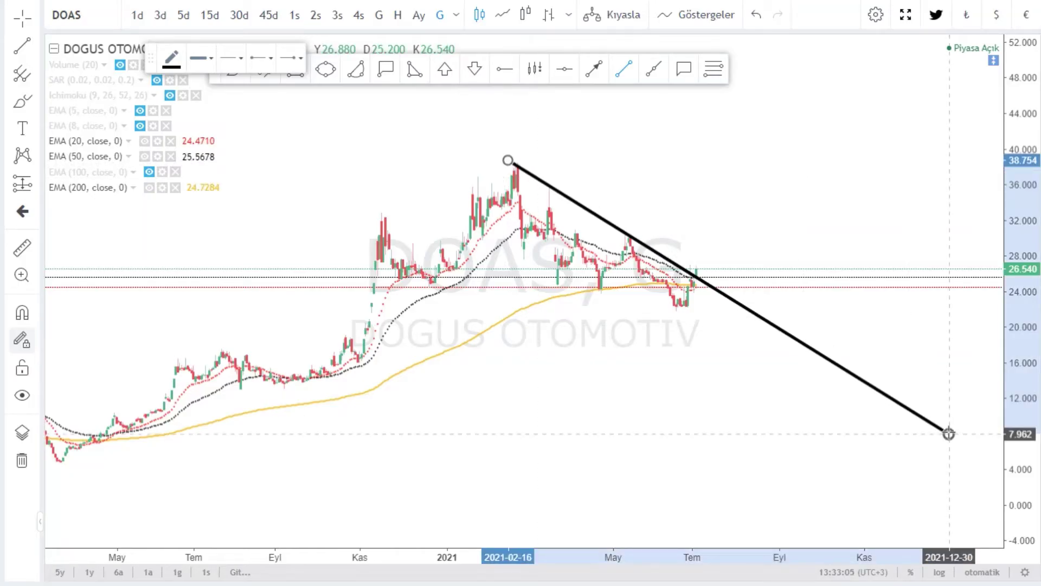
click(949, 433)
Step: Draw a second falling trendline from the November 2020 peak under the 2021 lows to about 16.563 on 4 October 2021, fitting its start to the peak
click(371, 213)
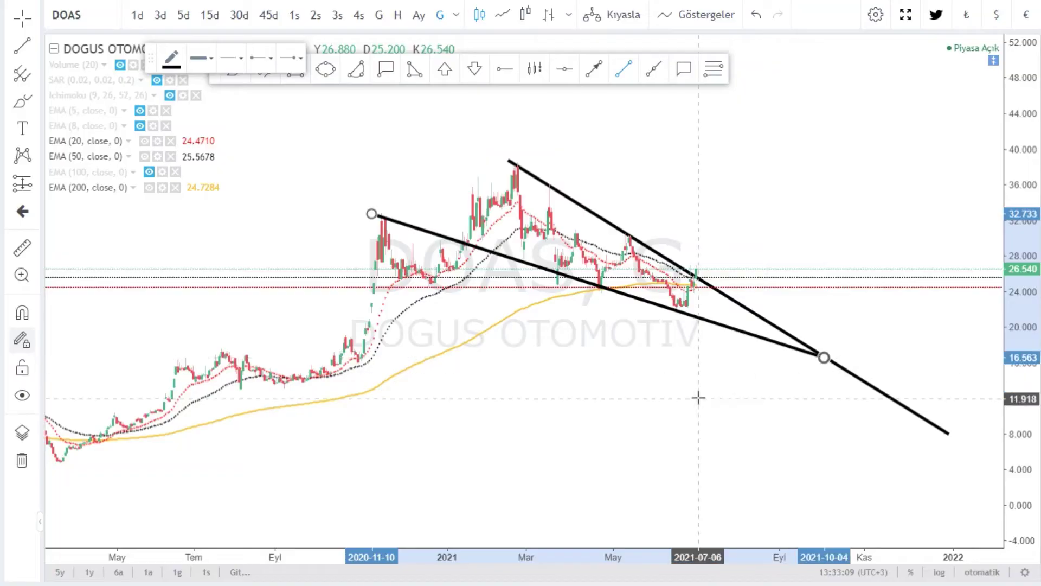
drag(371, 216, 388, 220)
drag(613, 421, 573, 416)
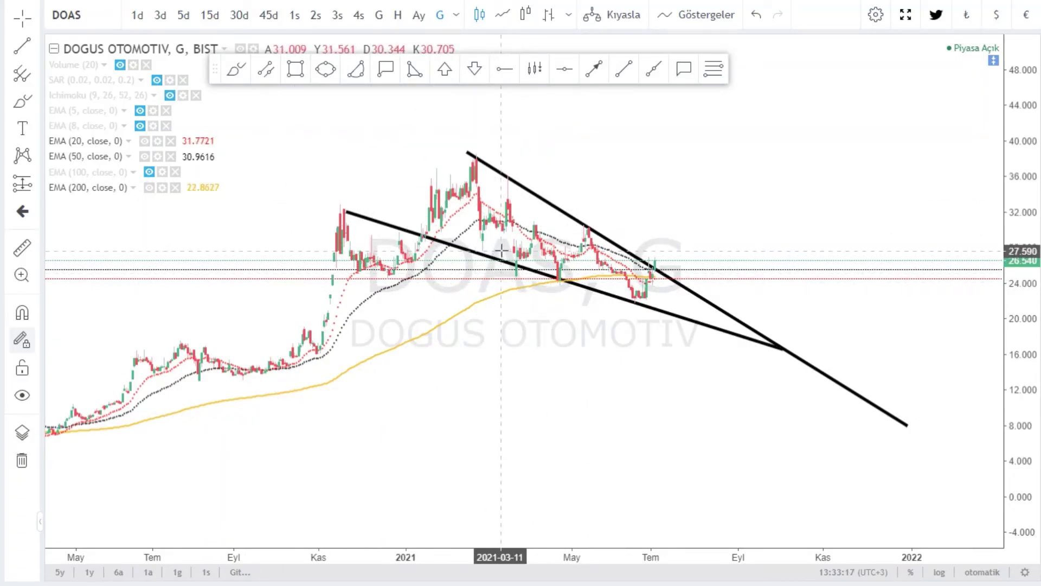
click(66, 15)
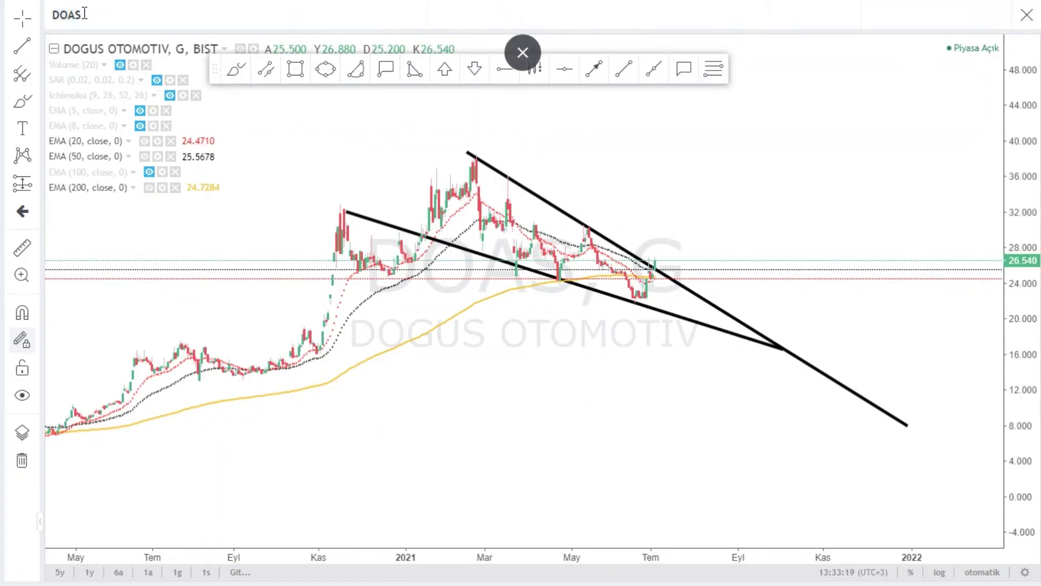
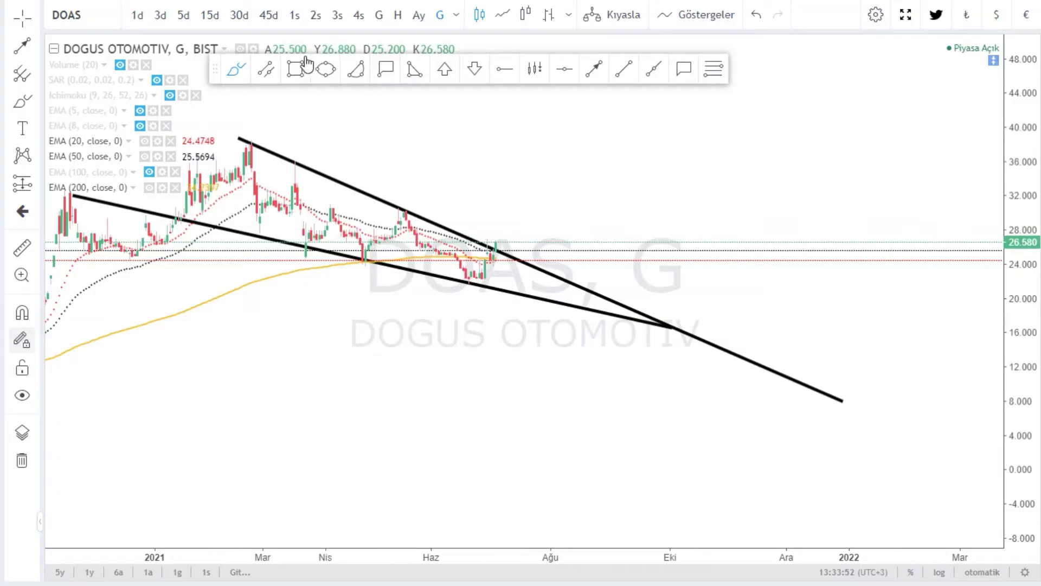
click(387, 71)
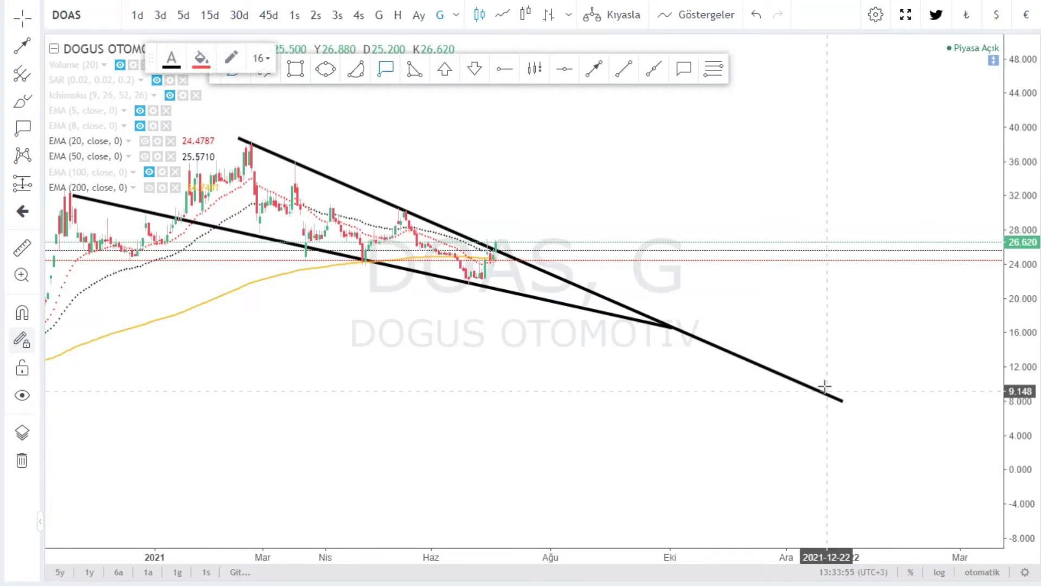
click(632, 261)
scroll(797, 325, down, 3)
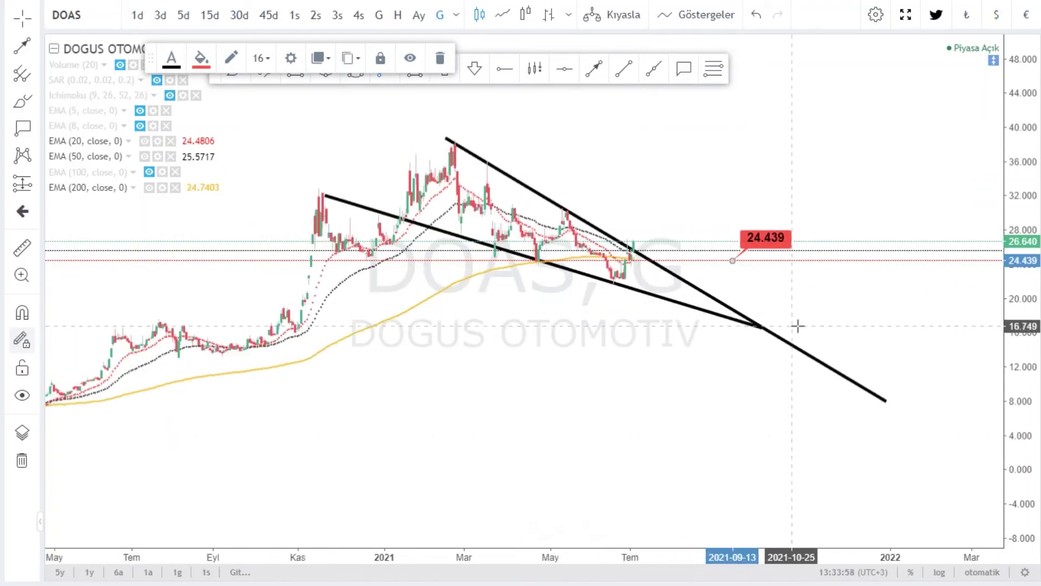
scroll(913, 312, up, 2)
click(703, 237)
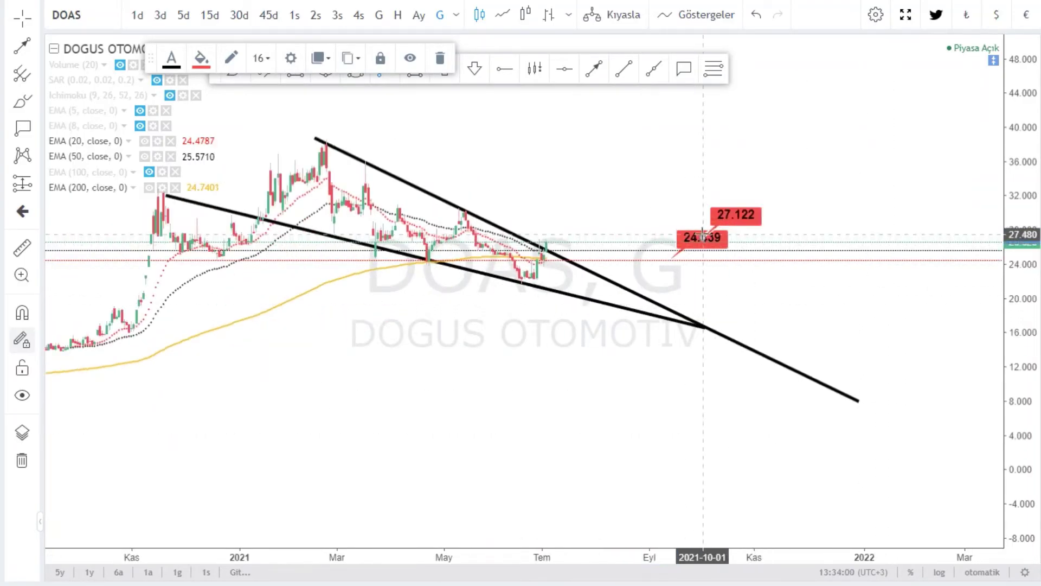
click(440, 58)
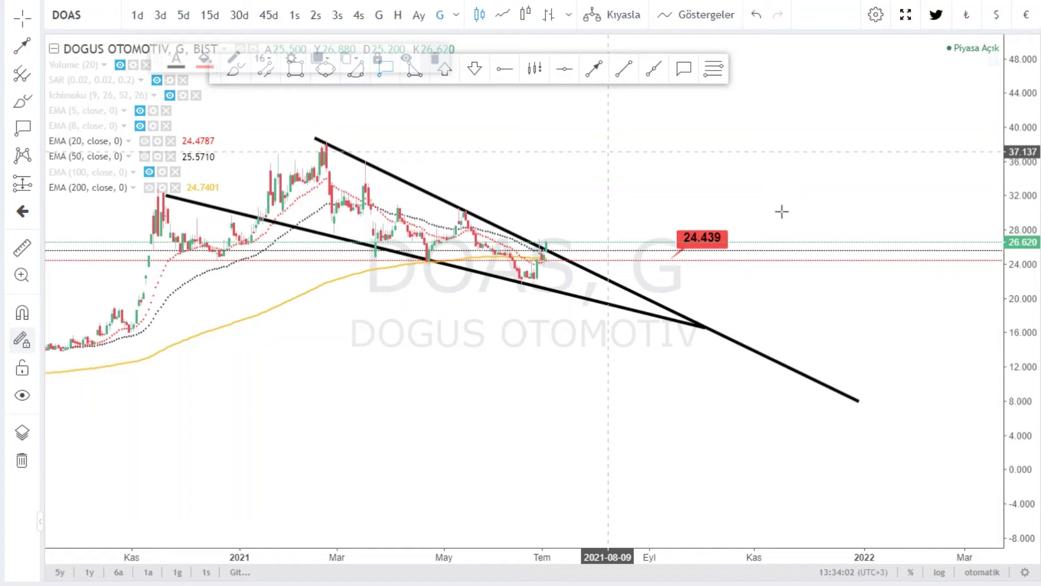
click(706, 246)
drag(705, 245, 718, 252)
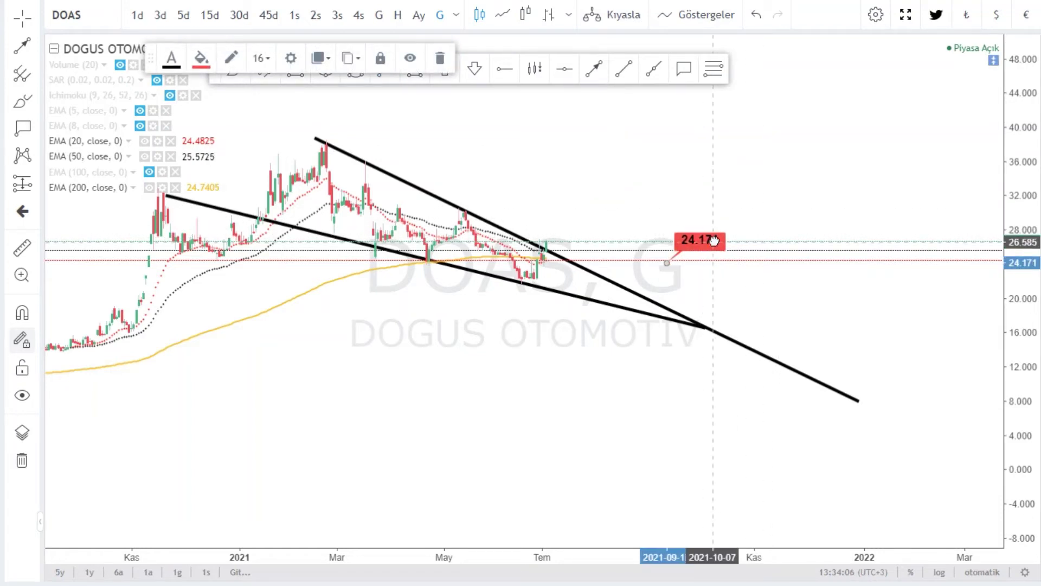
right_click(716, 243)
click(440, 58)
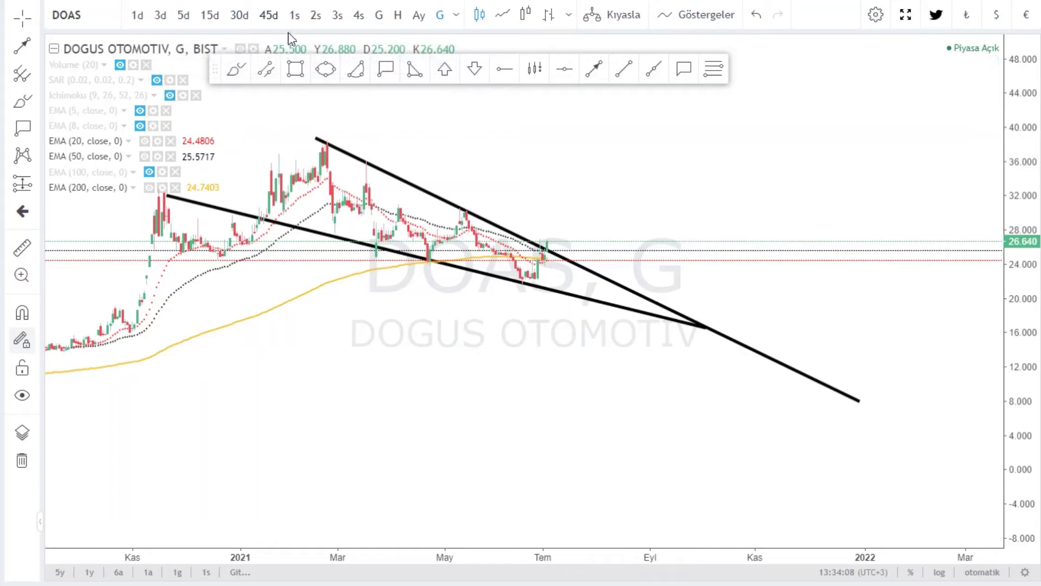
click(379, 73)
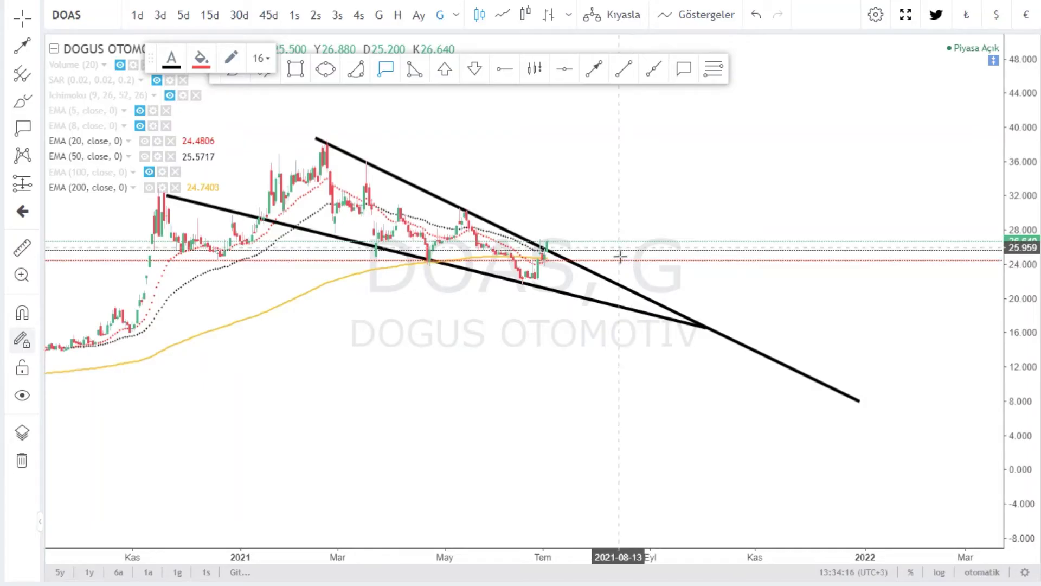
key(Escape)
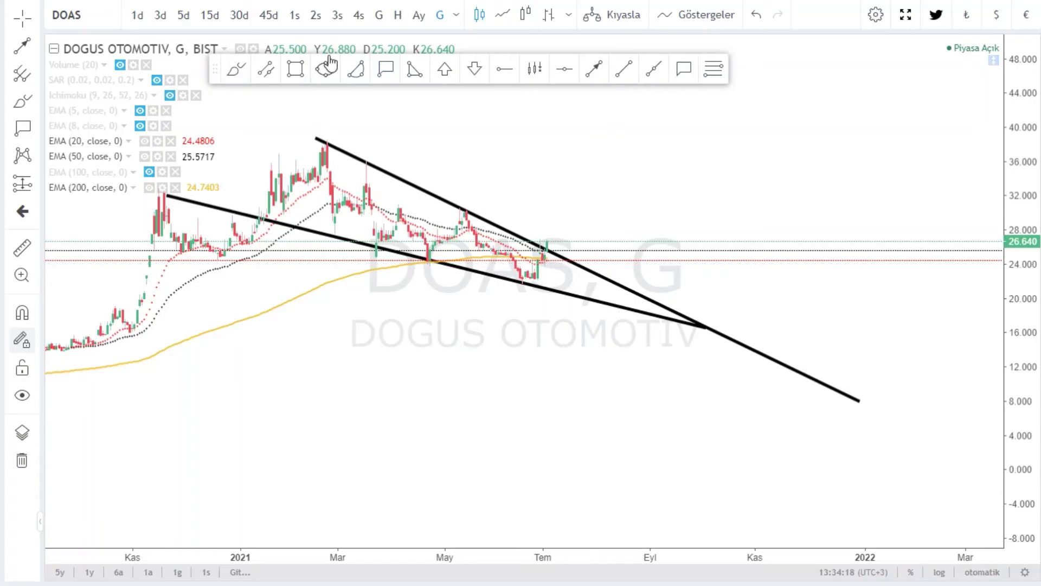
Step: Place one price label just past the latest candles, at about 23.992 on 4 August 2021, removing the extra label above it
click(395, 77)
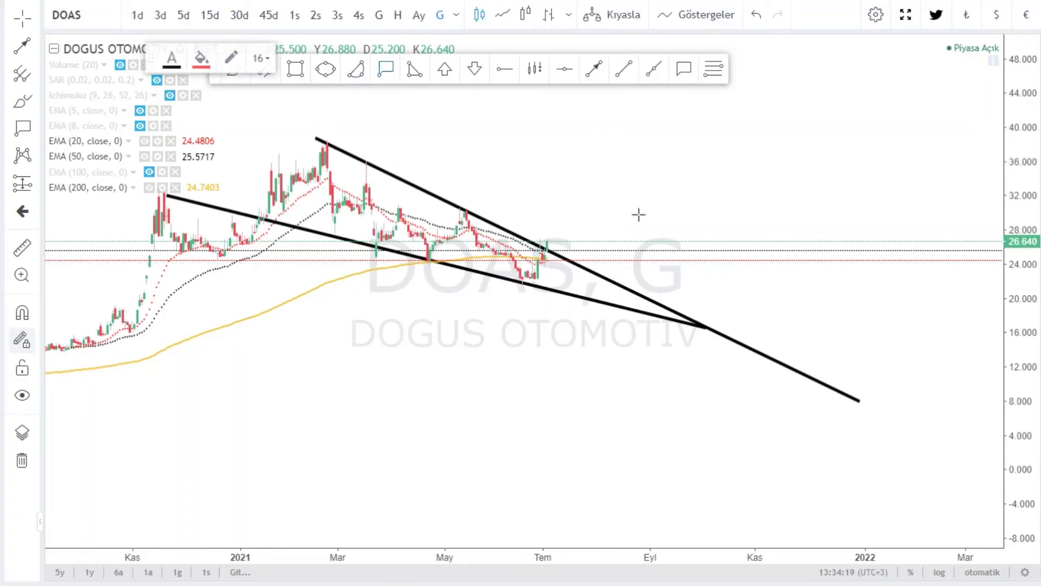
click(631, 260)
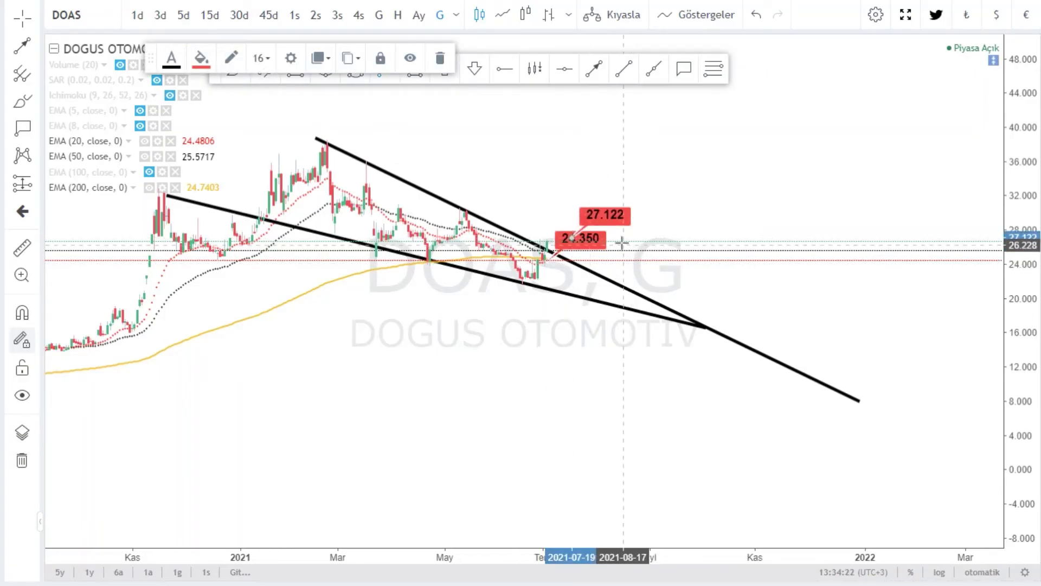
click(574, 146)
drag(583, 242, 639, 248)
Step: Set the price label's price coordinate to 24.480
right_click(638, 250)
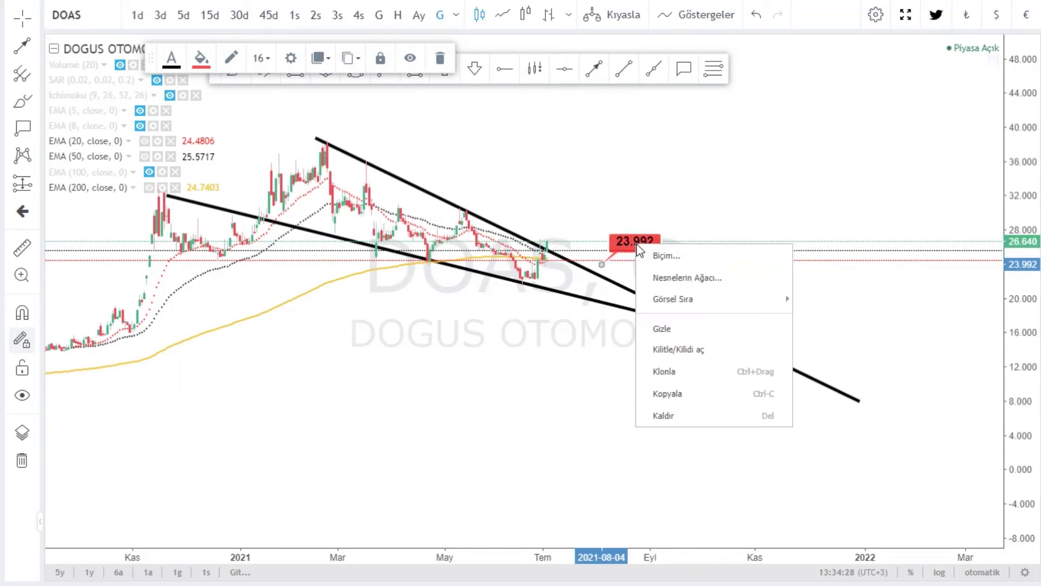
click(654, 255)
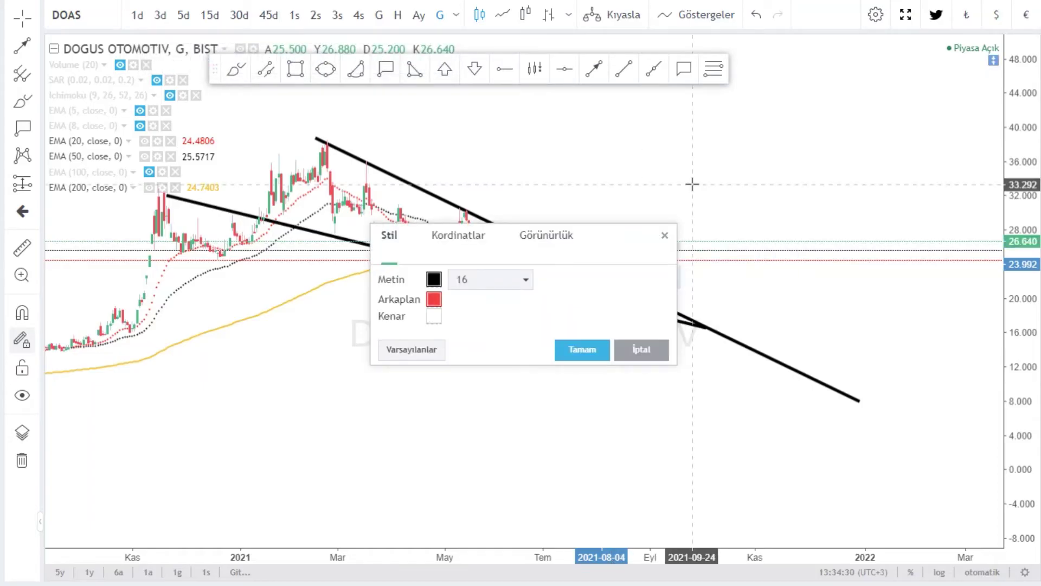
click(475, 245)
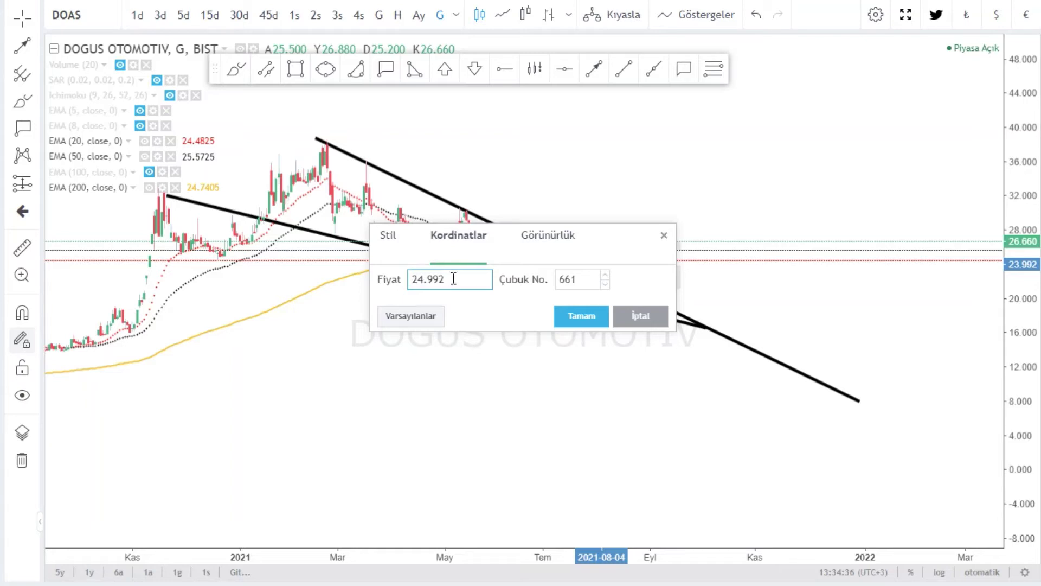
click(582, 317)
Step: Draw a dotted rising arrow line from the low at about 4.390 on 16 March 2020 up to about 42.753, beyond March 2022
right_click(454, 462)
drag(453, 462, 570, 323)
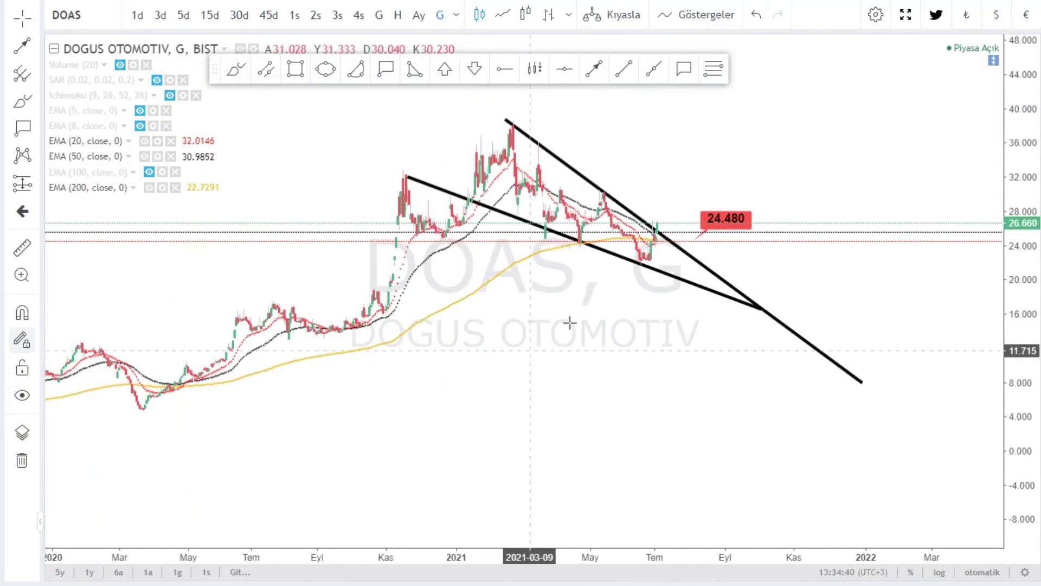
drag(629, 366, 626, 325)
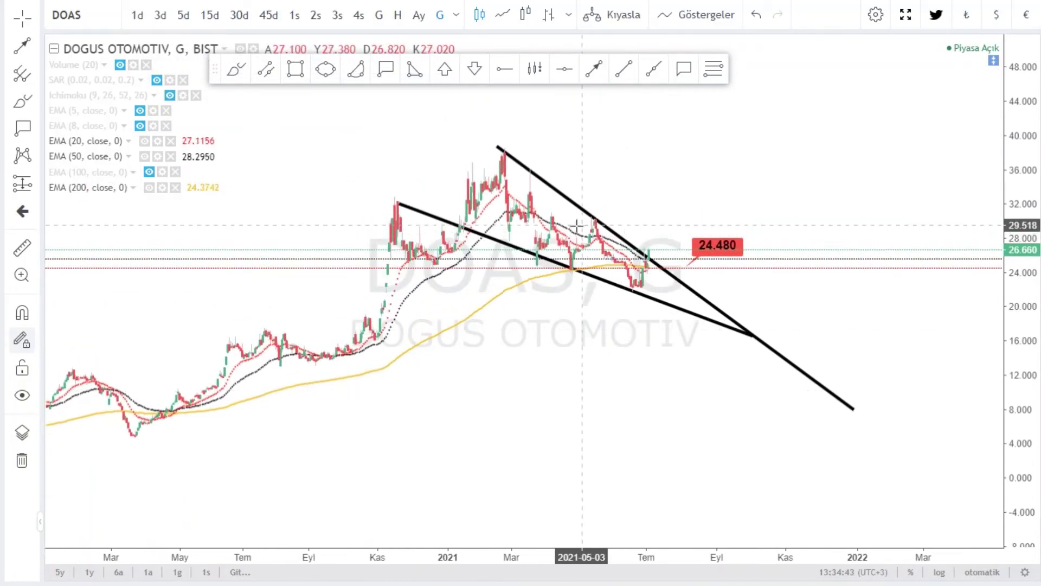
click(594, 73)
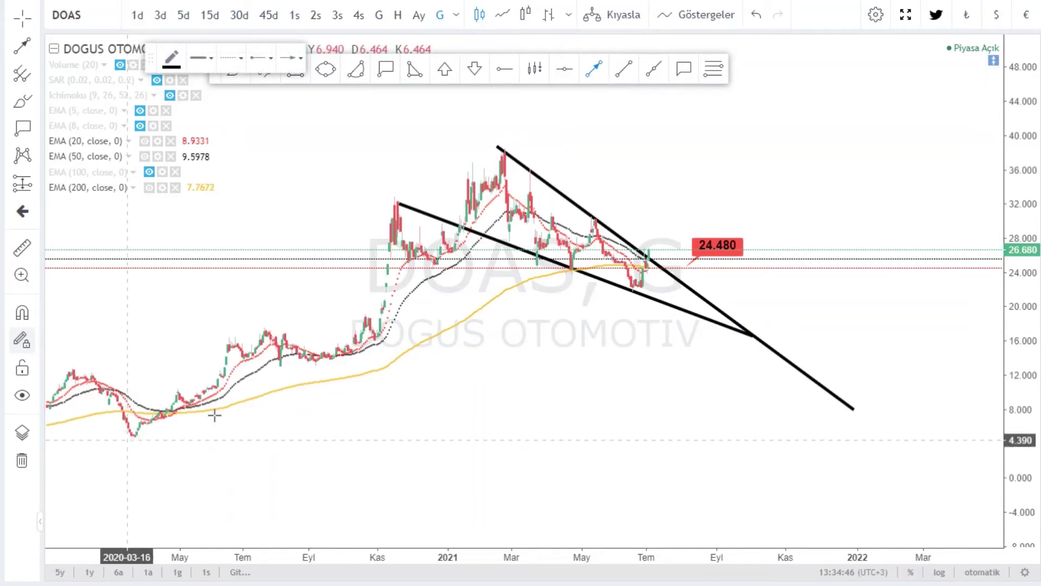
click(127, 440)
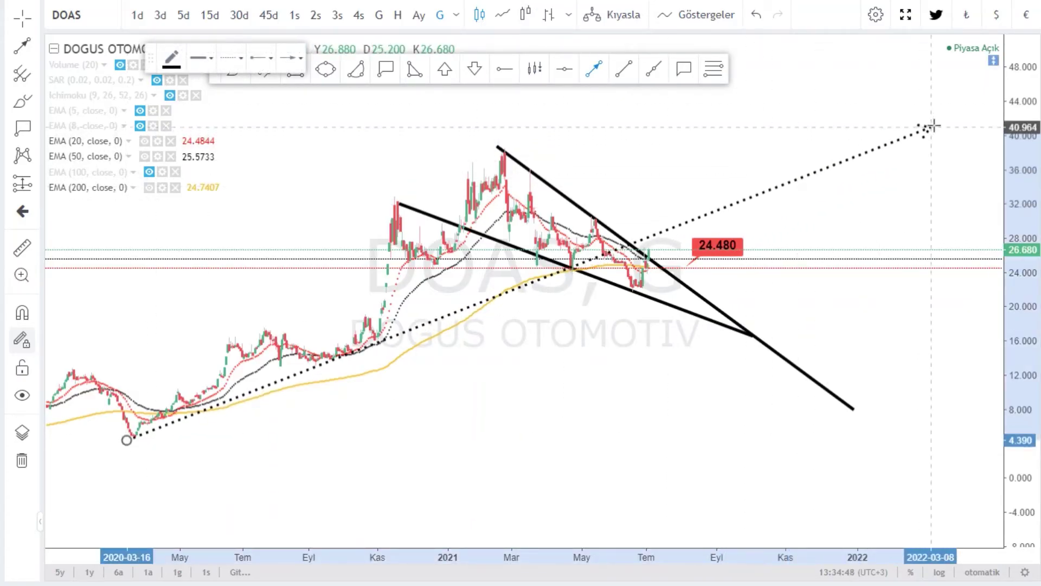
click(973, 111)
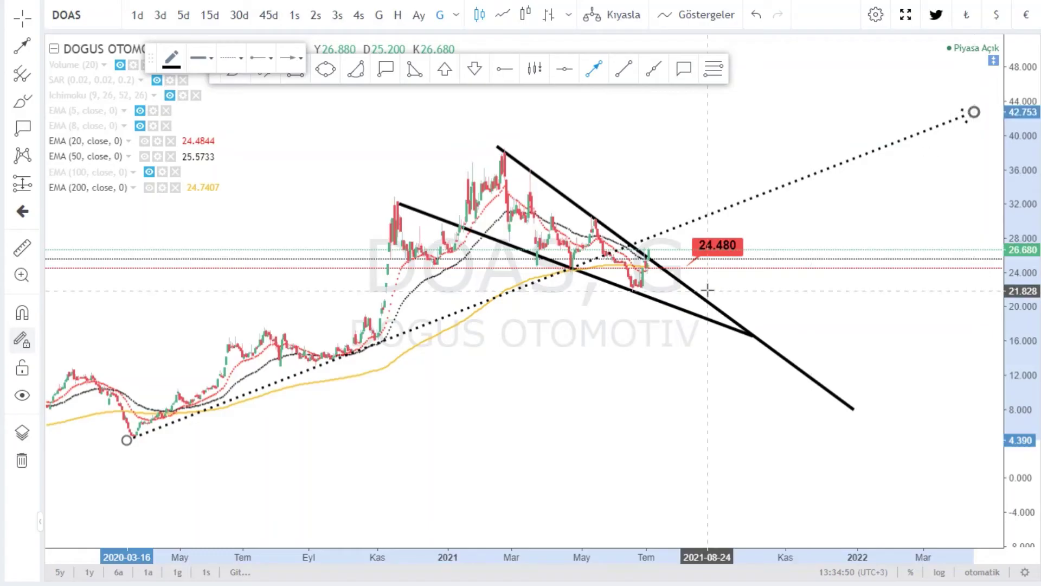
Step: Brush circles around the dotted line's touches near March 2020, autumn 2020 and late April 2021, and sketch the recent drop and rebound to that line
scroll(539, 385, left, 5)
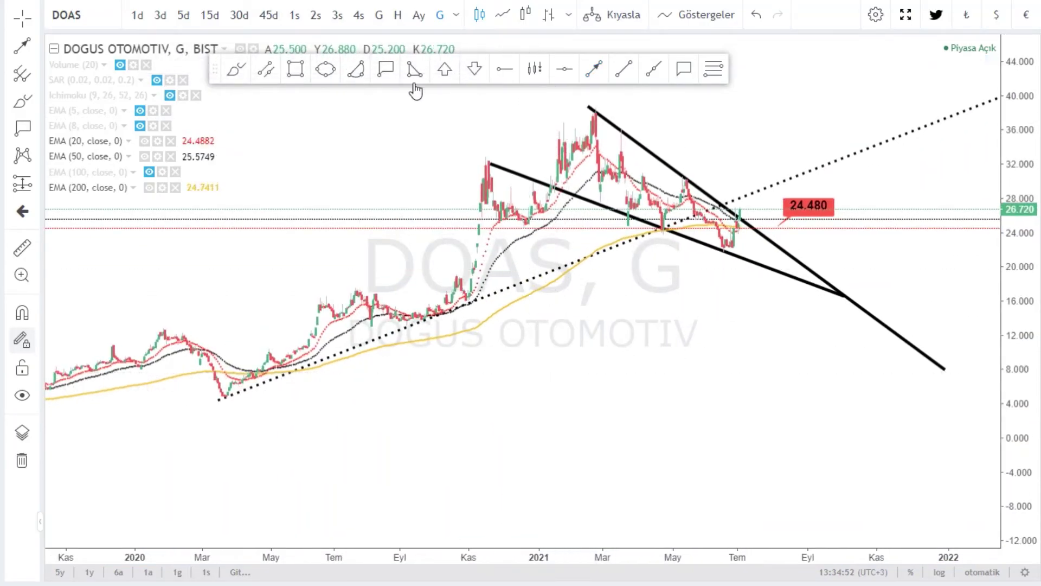
click(239, 76)
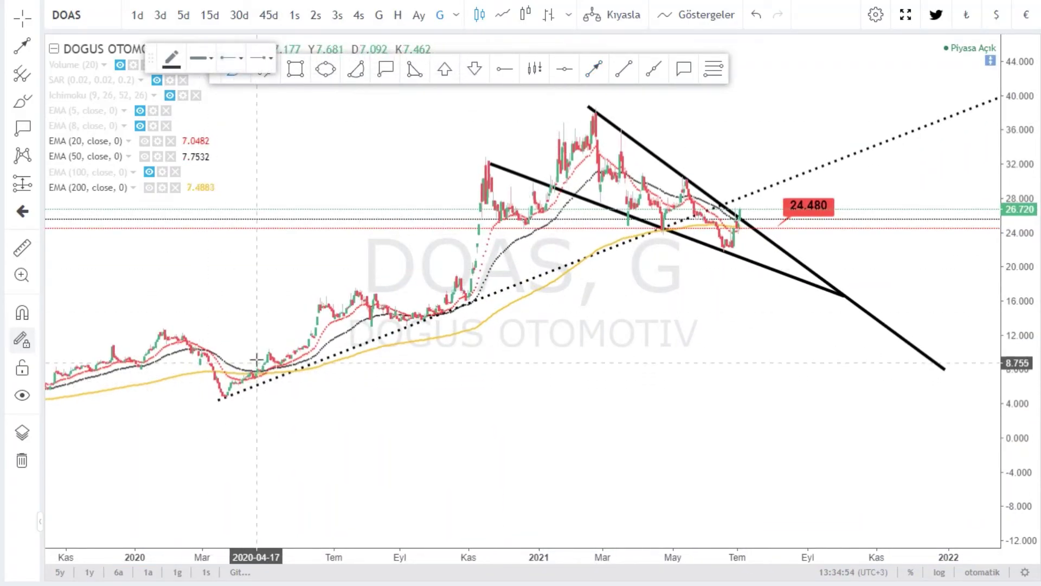
mouse_move(249, 361)
mouse_down()
mouse_move(190, 400)
mouse_move(272, 378)
mouse_up()
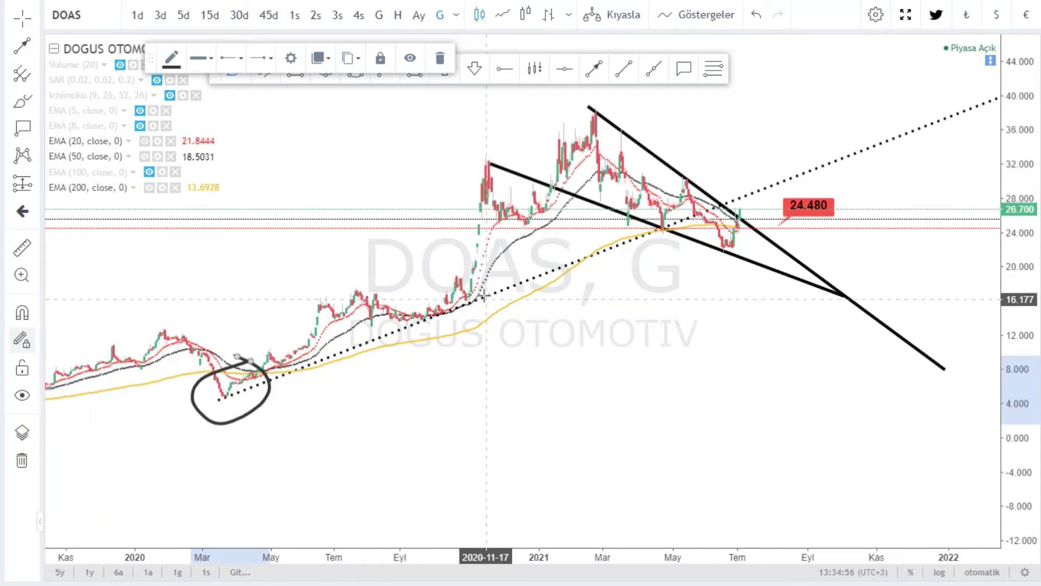
mouse_move(476, 295)
mouse_down()
mouse_move(415, 303)
mouse_move(469, 336)
mouse_move(477, 297)
mouse_up()
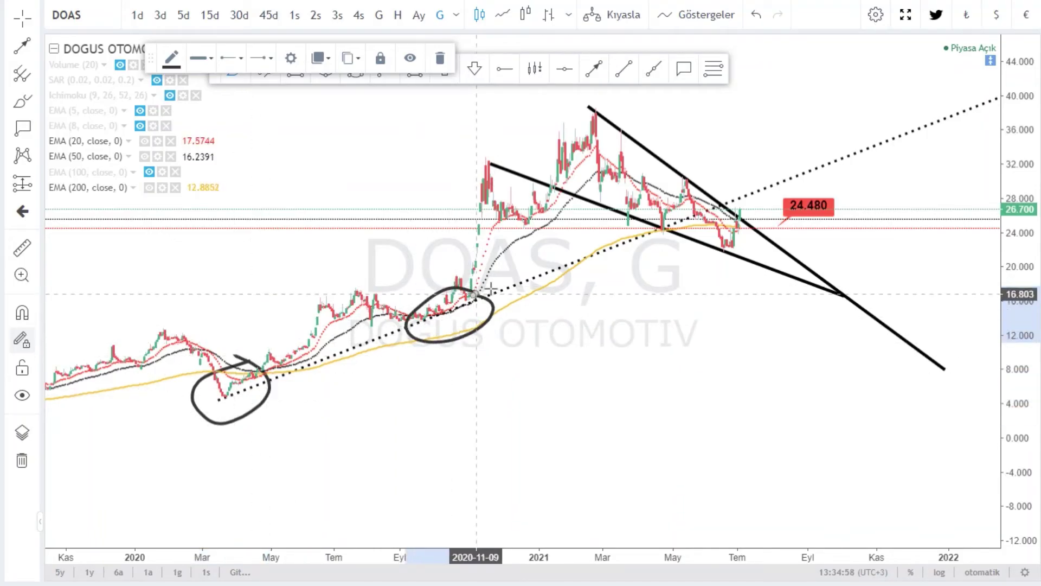
mouse_move(659, 219)
mouse_down()
mouse_move(644, 243)
mouse_move(668, 238)
mouse_move(661, 222)
mouse_up()
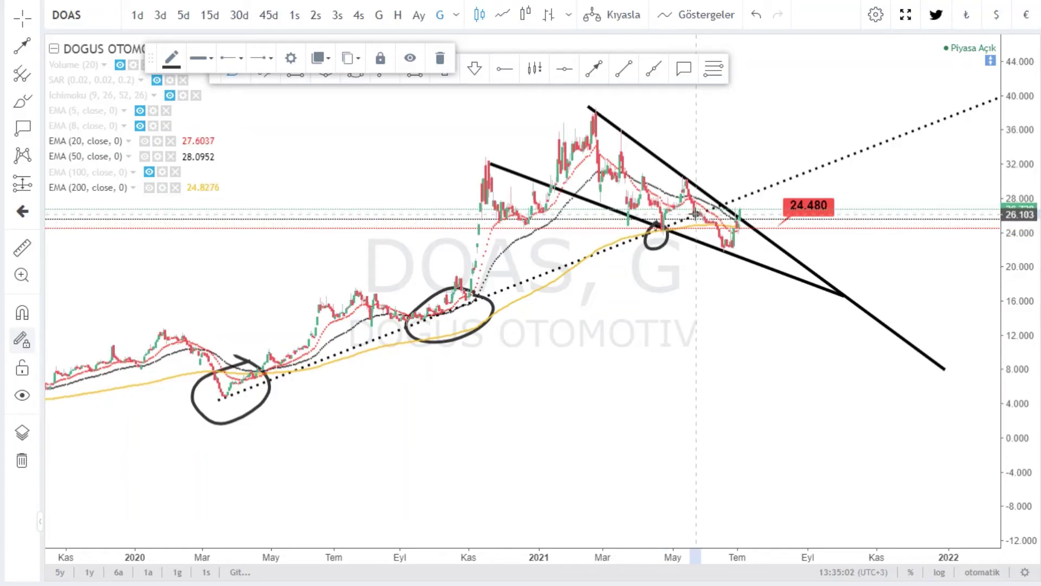
mouse_move(696, 214)
mouse_down()
mouse_move(720, 248)
mouse_move(743, 206)
mouse_up()
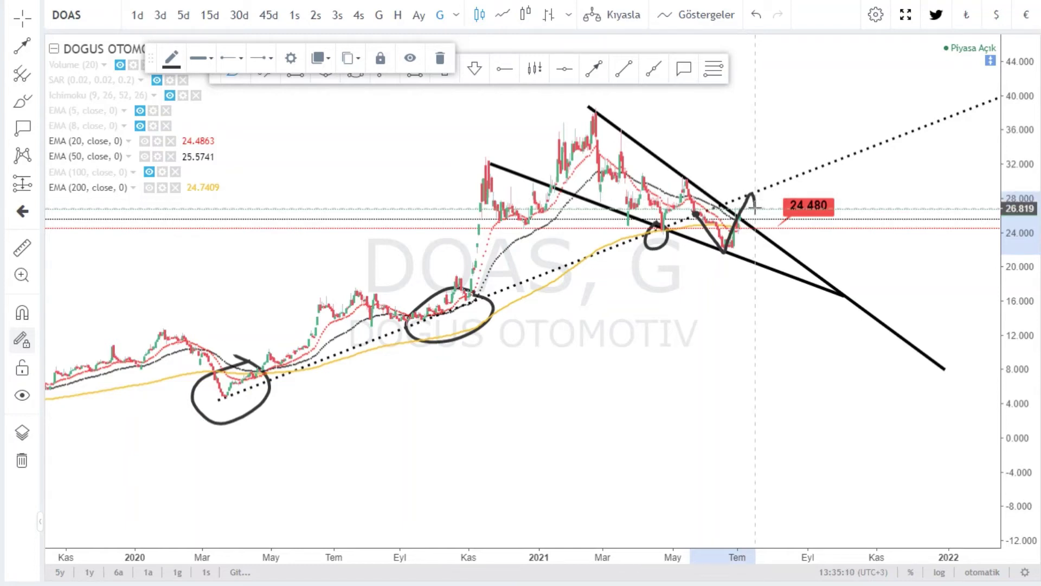
Step: Brush a falling path from the dotted line to about 9 in late November 2021 and circle the latest candles near the dotted line
drag(755, 209, 771, 235)
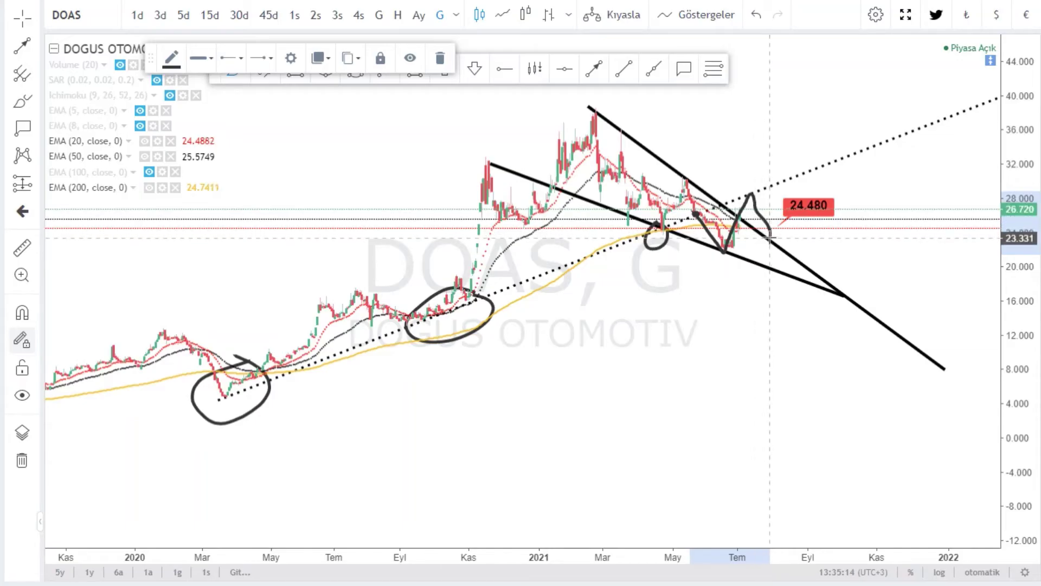
mouse_move(770, 237)
mouse_down()
mouse_move(782, 258)
mouse_move(838, 266)
mouse_move(909, 363)
mouse_up()
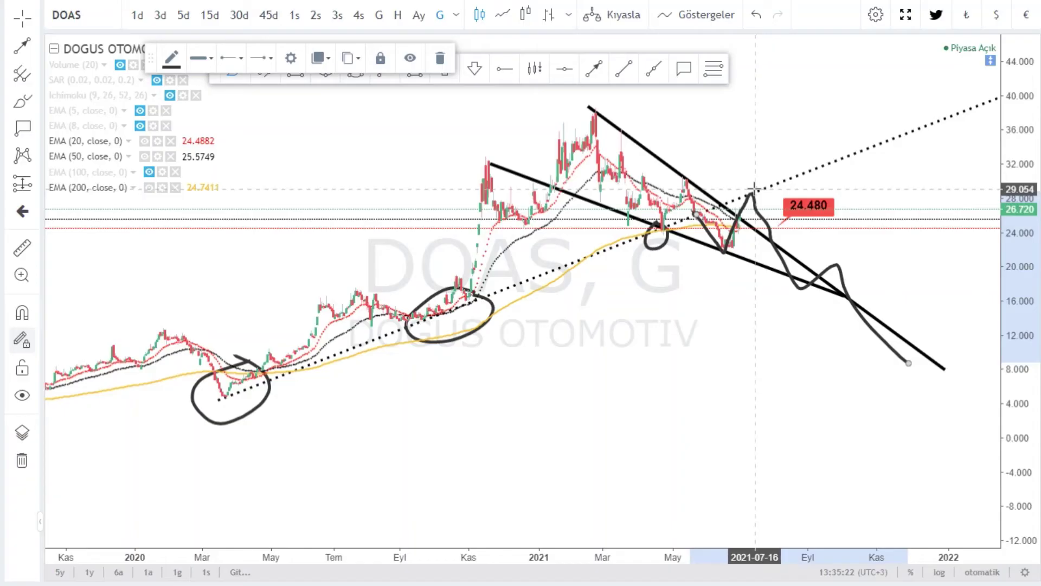
mouse_move(757, 188)
mouse_down()
mouse_move(771, 233)
mouse_move(761, 185)
mouse_up()
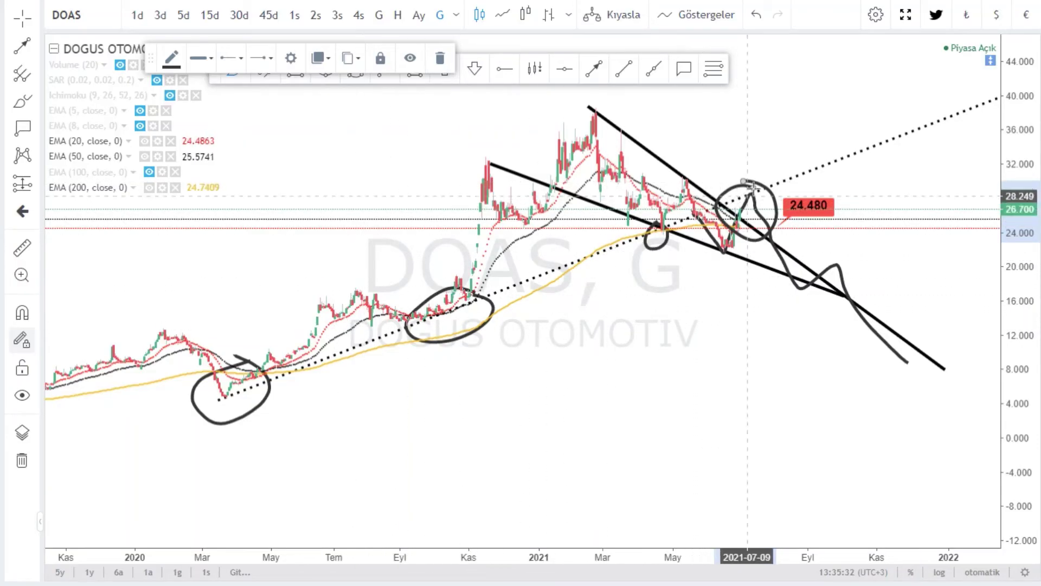
Step: Brush a rise and an arrow at the dotted line's retest, and ring the 24.480 label with arrows up to about 40 and downward
drag(747, 184, 790, 161)
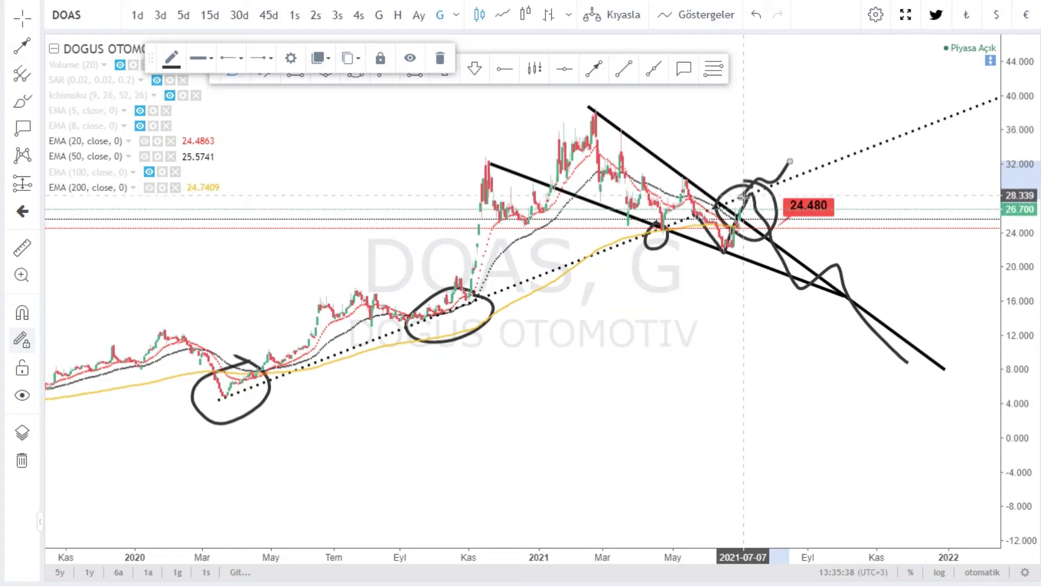
mouse_move(793, 122)
mouse_down()
mouse_move(744, 197)
mouse_move(751, 186)
mouse_move(765, 234)
mouse_up()
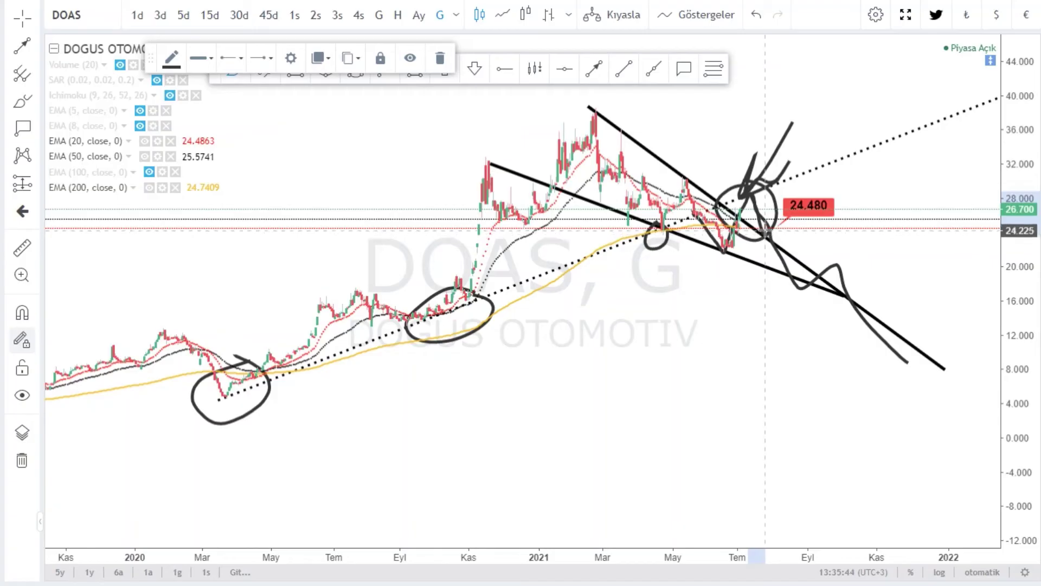
mouse_move(781, 224)
mouse_down()
mouse_move(806, 182)
mouse_move(778, 215)
mouse_move(797, 234)
mouse_move(849, 209)
mouse_move(909, 93)
mouse_up()
drag(858, 138, 861, 135)
mouse_move(853, 225)
mouse_down()
mouse_move(860, 279)
mouse_move(842, 223)
mouse_up()
Step: Switch the chart to PSDTC (PERGAMON DIS TICARET)
click(96, 6)
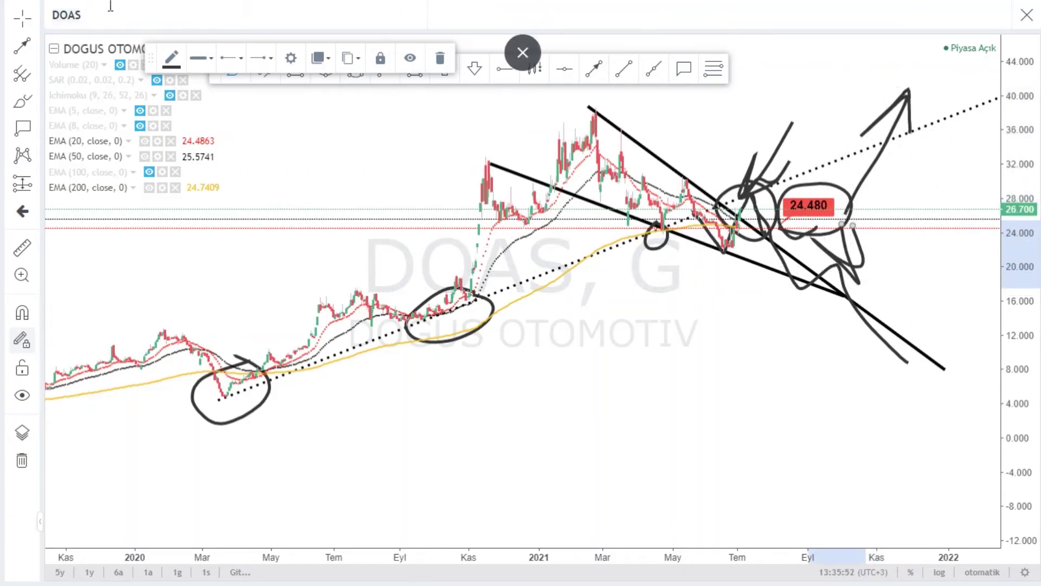
text(P)
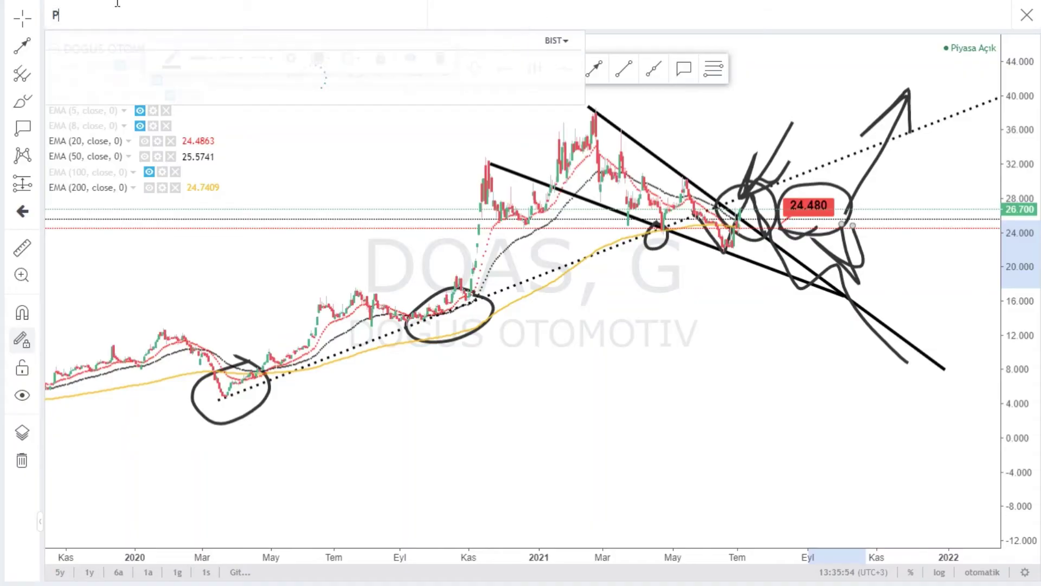
text(SDT)
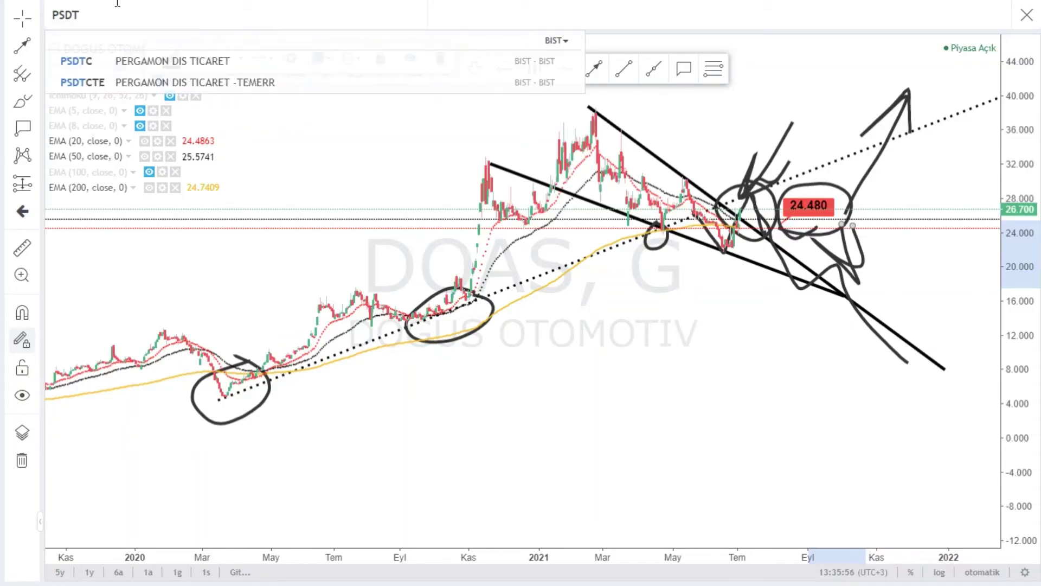
click(149, 61)
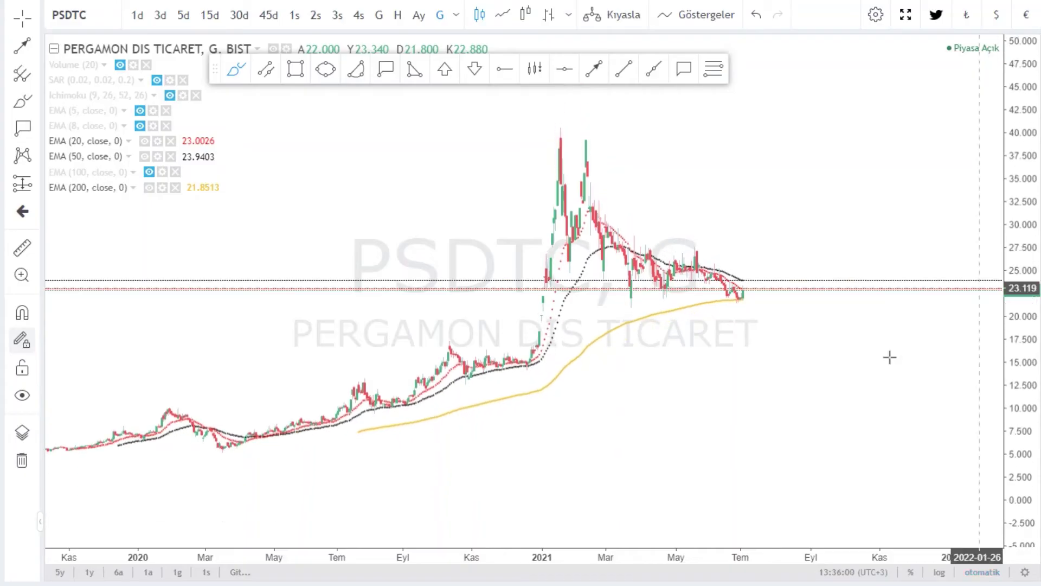
Step: Draw a nearly horizontal support trendline from about 21.369 on 4 January 2021 to about 21.953 on 15 October 2021
scroll(695, 364, up, 2)
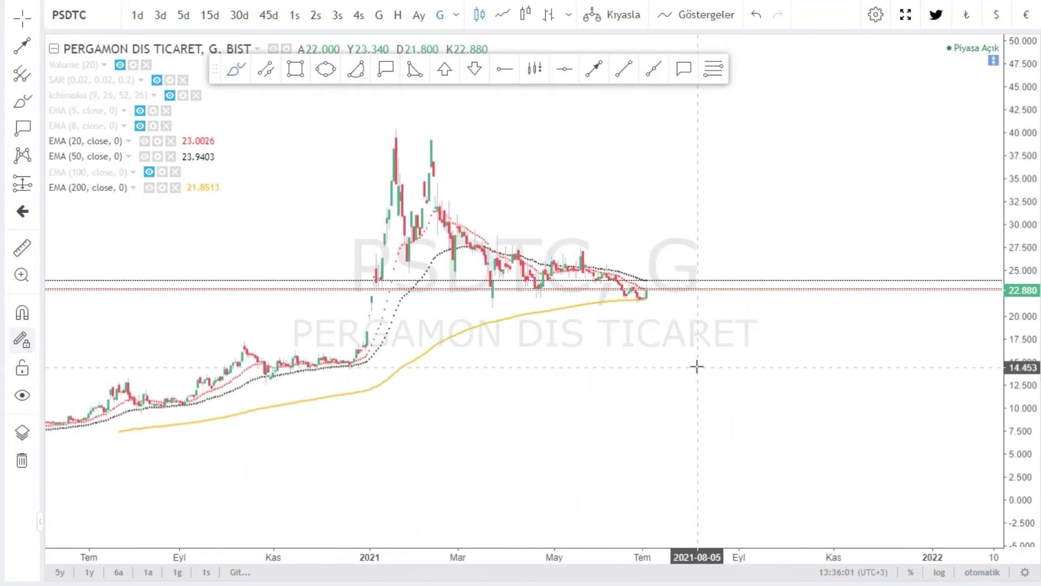
click(624, 69)
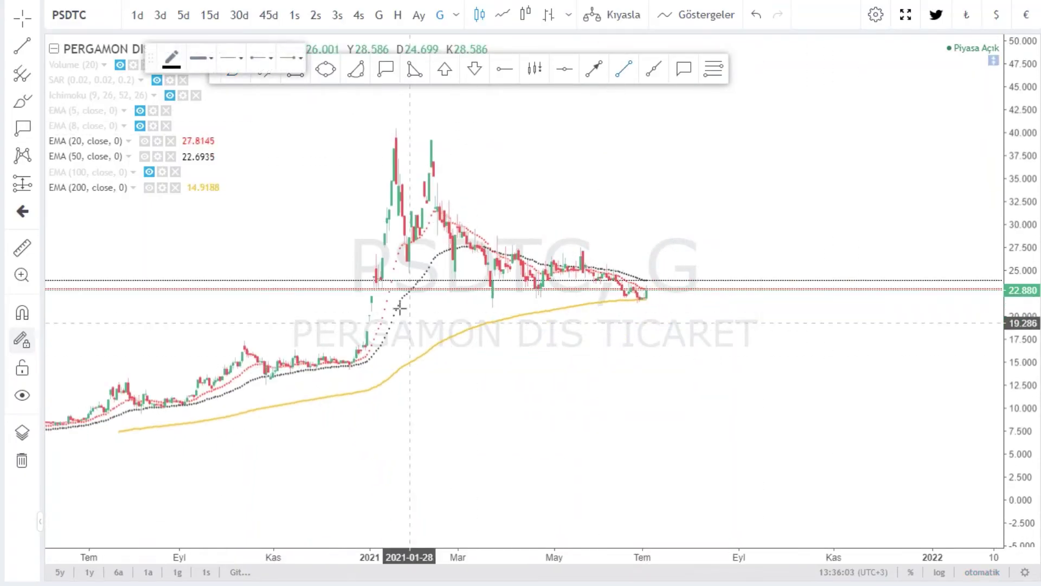
click(369, 303)
click(808, 299)
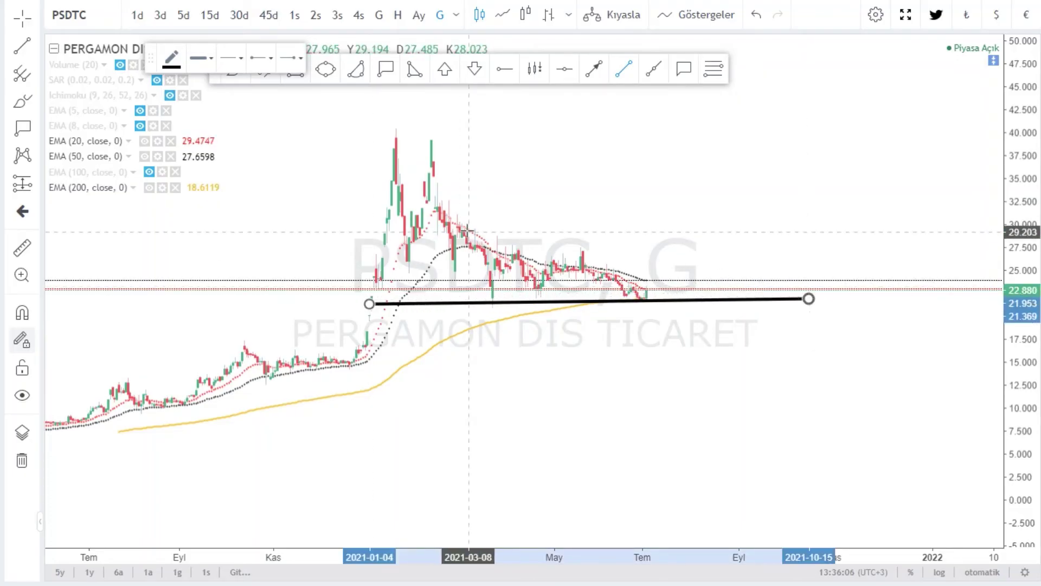
Step: Draw a falling trendline over the highs from about 32.119 on 17 February 2021 to about 20.786 on 28 September 2021
click(439, 204)
click(779, 309)
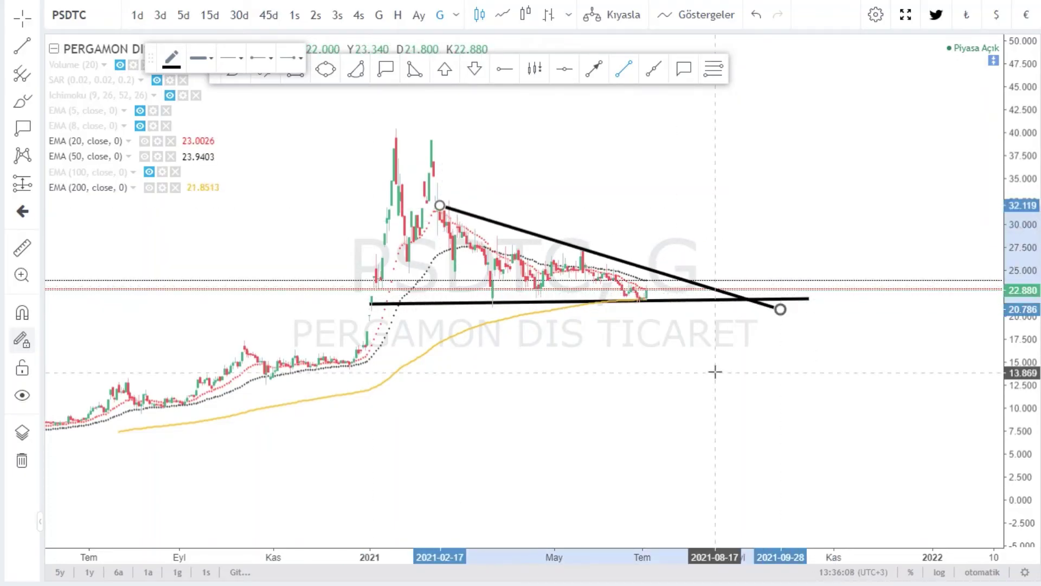
click(679, 356)
Step: Move the falling trendline's start to about 40.953 on 14 January 2021 and pull its end back to late July 2021
drag(440, 205, 387, 124)
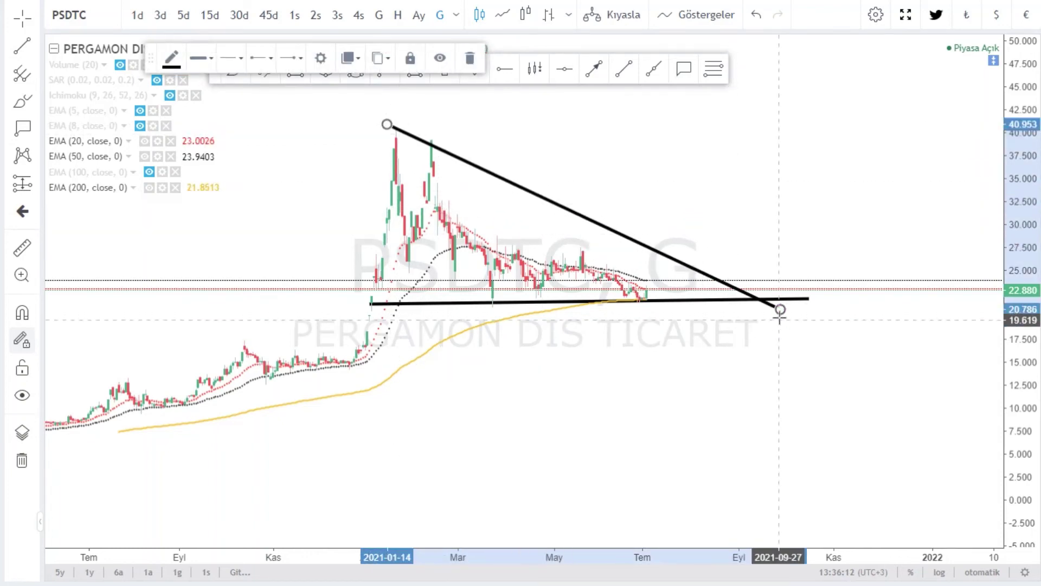
drag(779, 309, 681, 309)
right_click(681, 309)
Step: Place a price label on the support line just past the latest candles, at about 21.661 on 6 August 2021
drag(614, 378, 695, 369)
scroll(707, 387, up, 2)
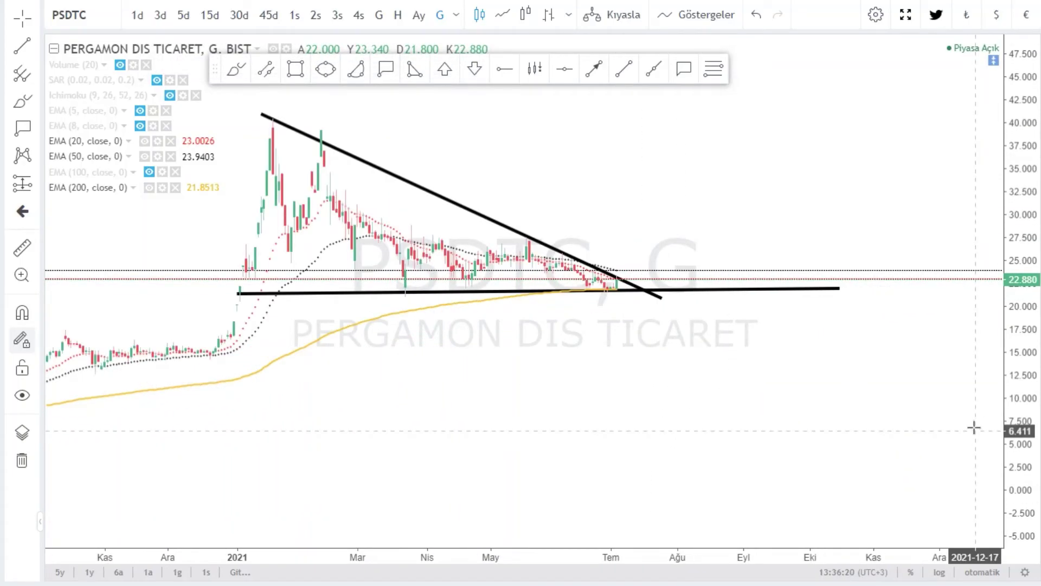
click(385, 69)
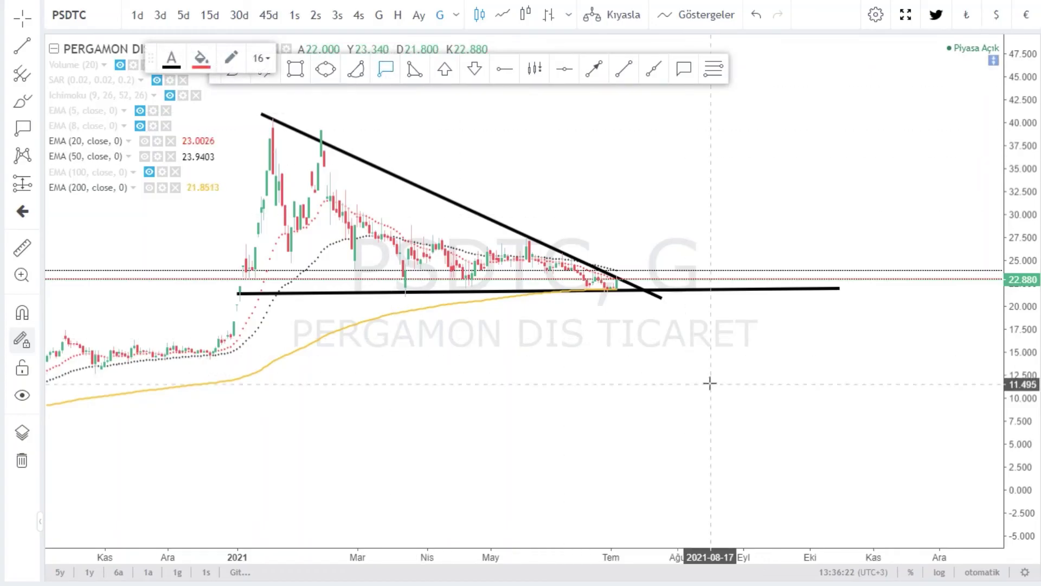
click(690, 291)
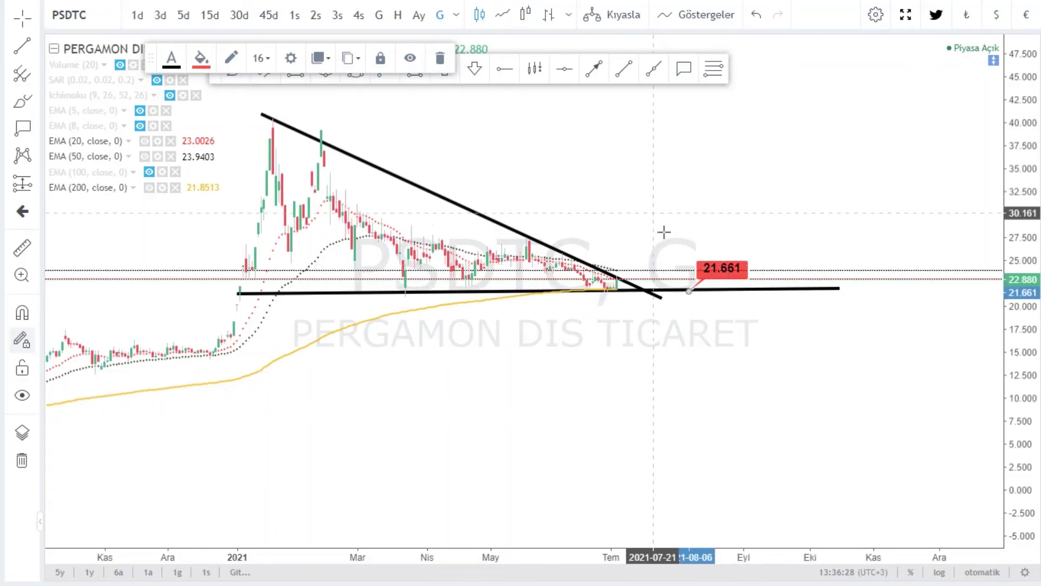
Step: Set the price label's price coordinate to 21.850
right_click(721, 273)
click(754, 282)
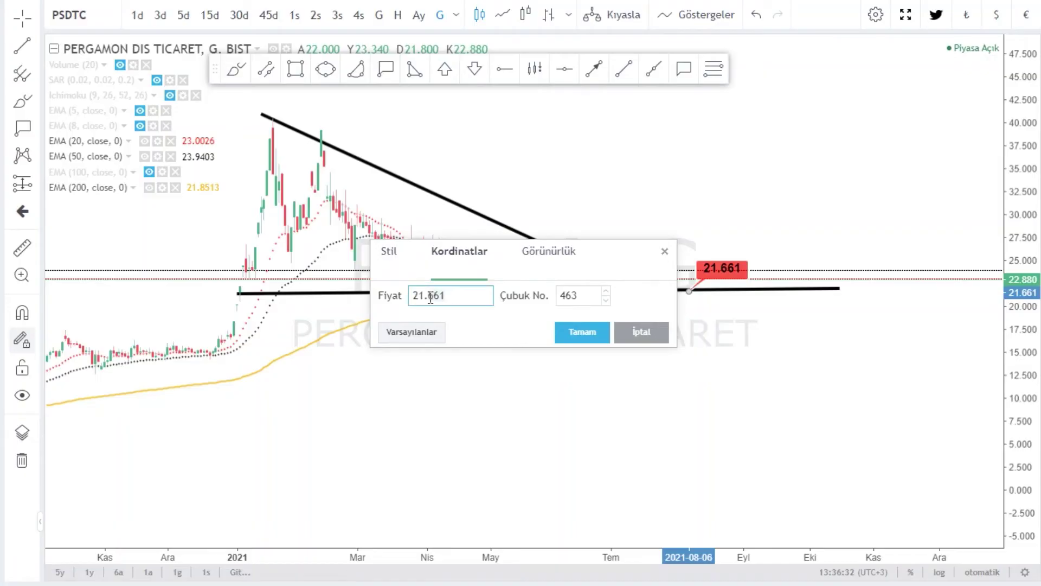
click(595, 343)
right_click(697, 470)
click(581, 458)
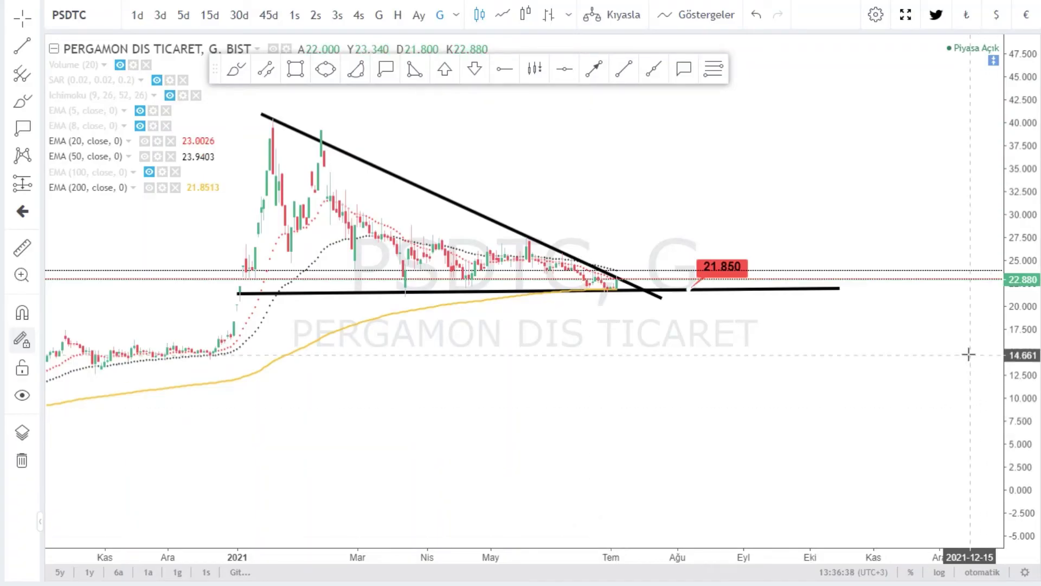
Step: Draw a rising red ray from the low at about 5.078 on 11 March 2020 through about 18.411 in June 2021
scroll(846, 358, down, 2)
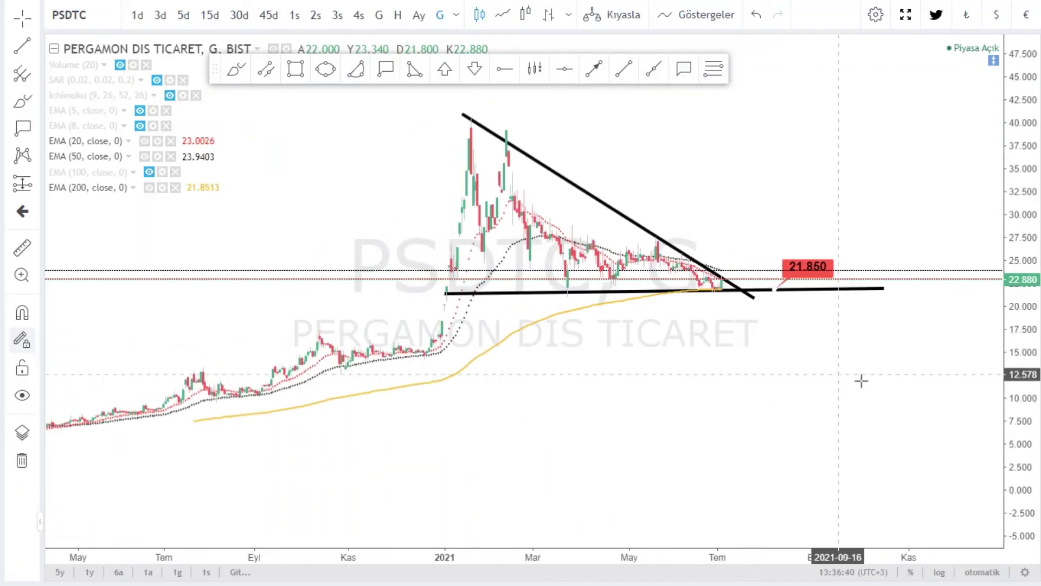
scroll(857, 374, down, 2)
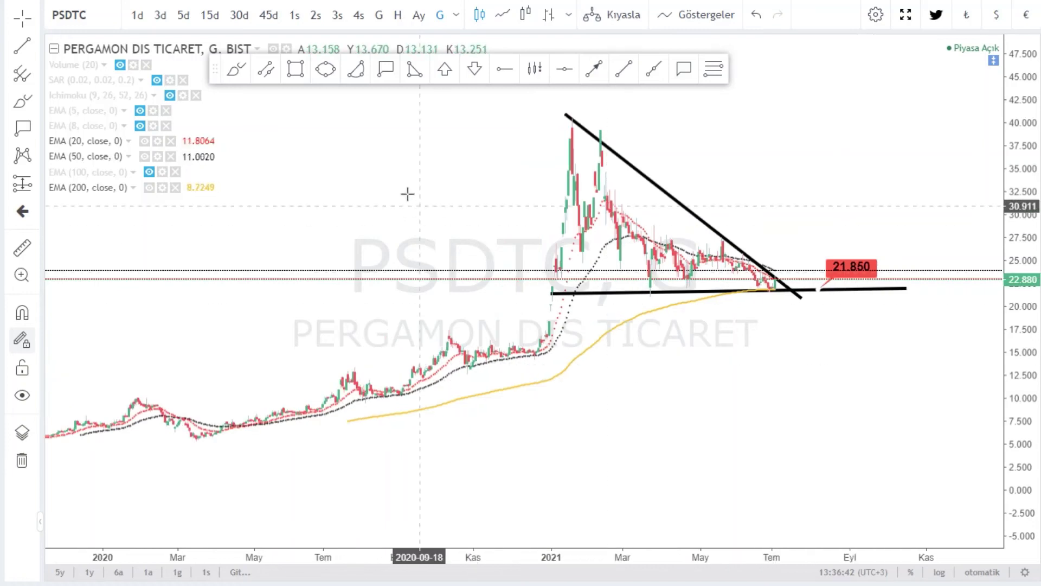
click(621, 73)
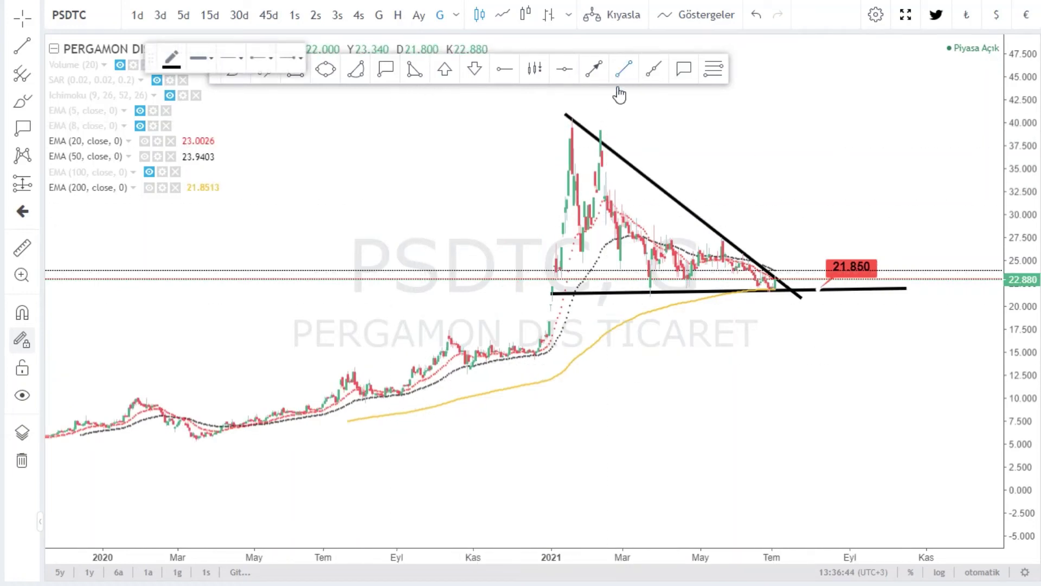
click(655, 74)
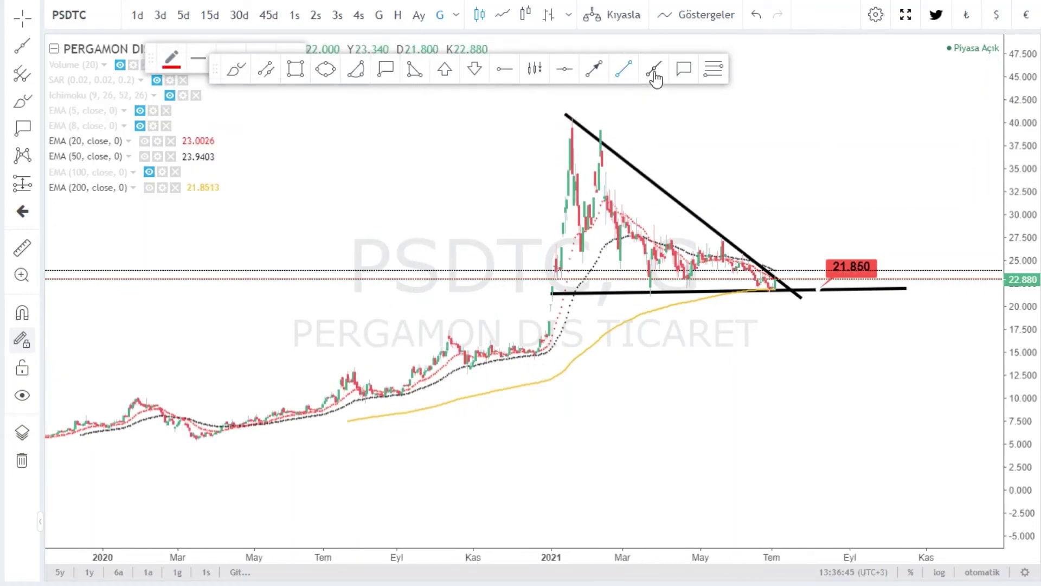
click(189, 443)
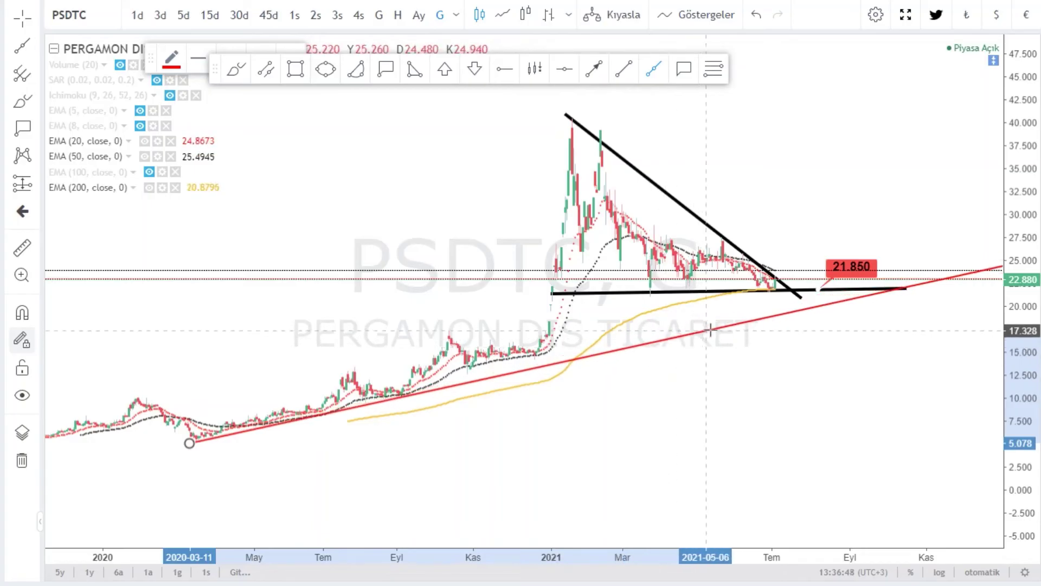
click(745, 321)
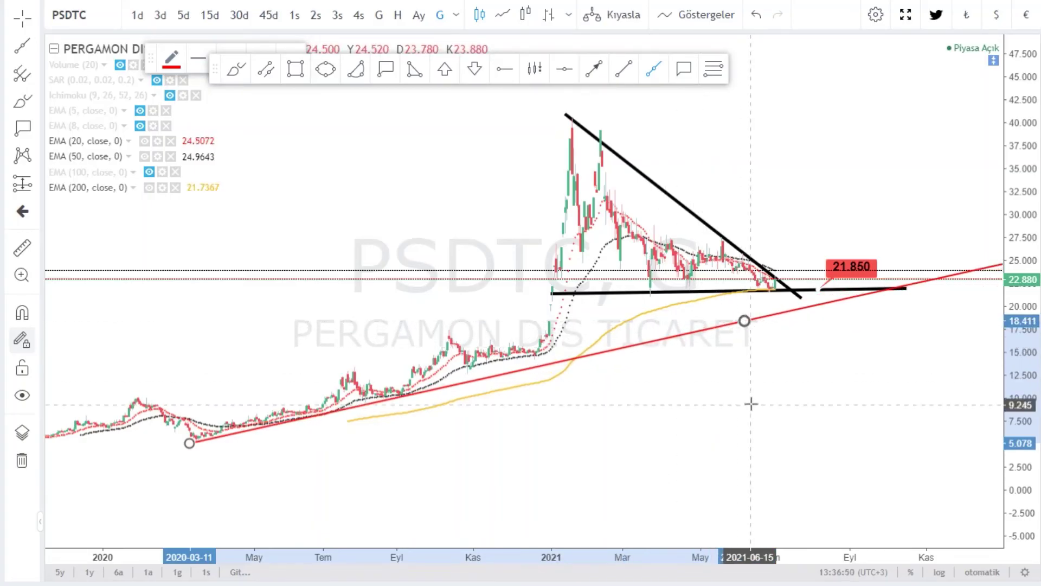
Step: Draw an ellipse between the support line and the red ray, from about 20.044 on 23 June to 21.878 on 24 August 2021
drag(751, 402, 644, 415)
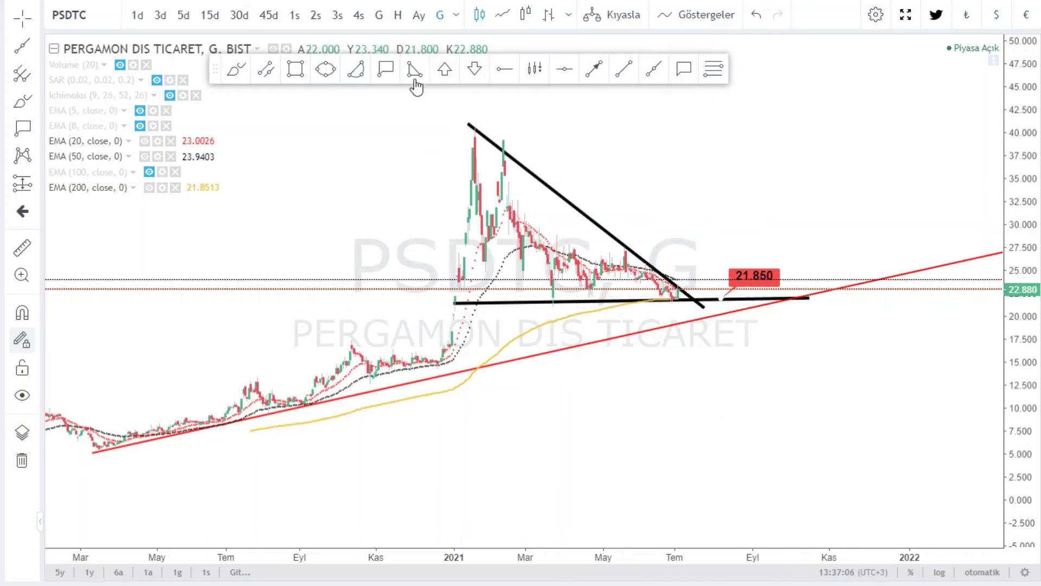
click(327, 79)
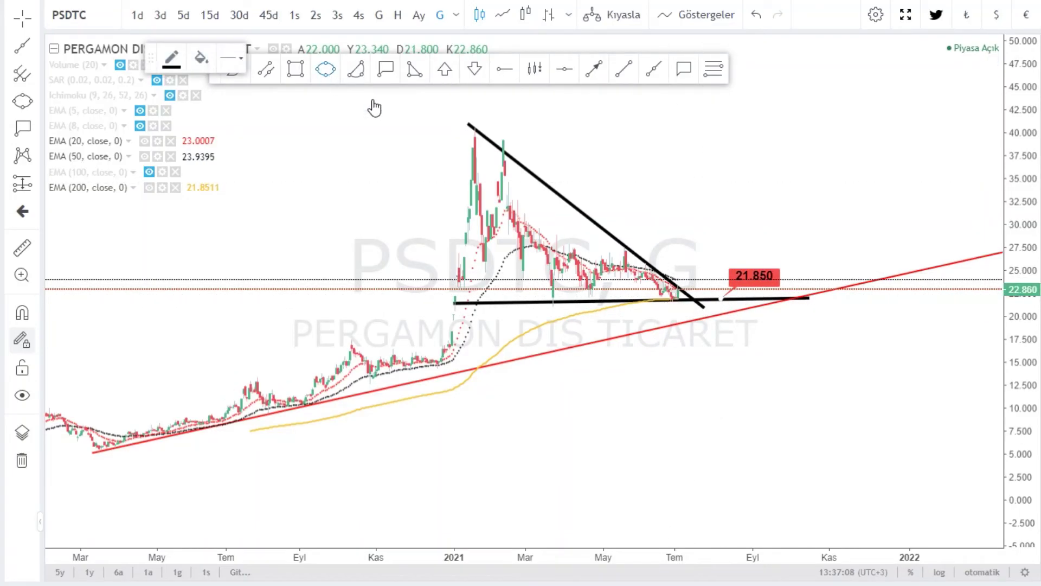
click(663, 315)
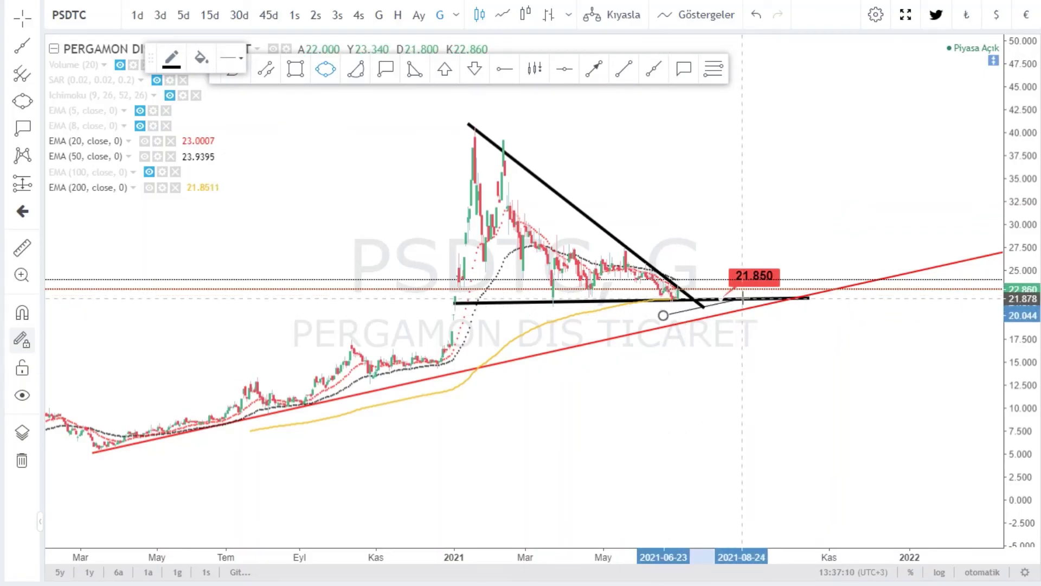
click(741, 298)
click(704, 318)
click(697, 385)
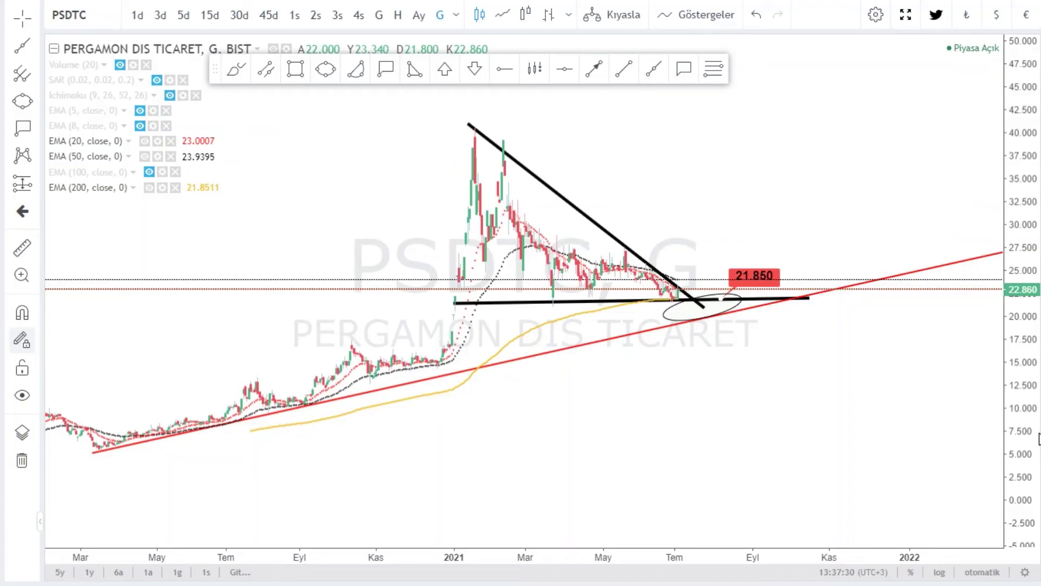
Step: Place a second price label above the first on 20 July 2021 and set its price coordinate to 23.930
click(386, 71)
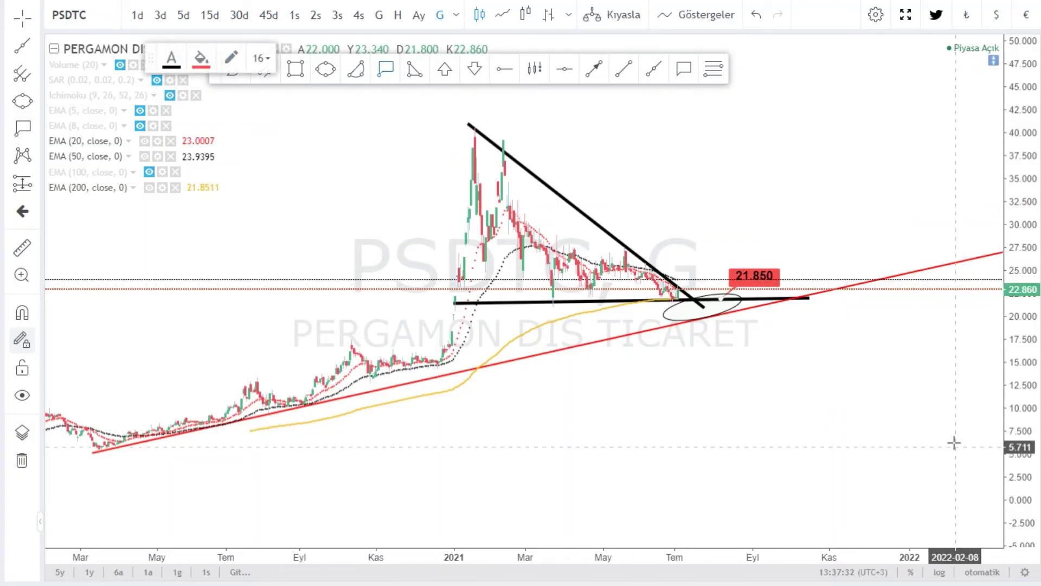
click(698, 280)
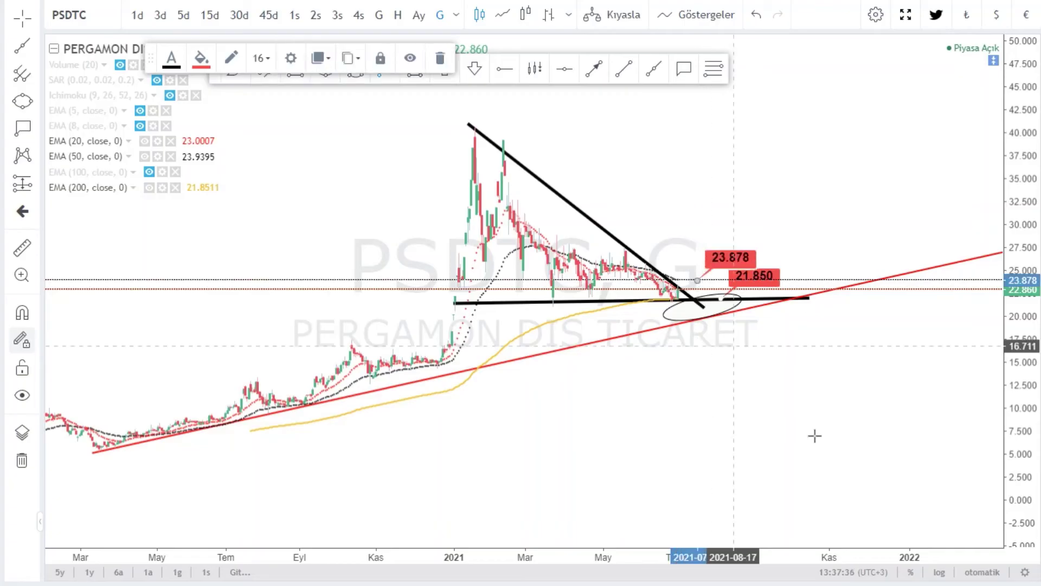
right_click(716, 255)
click(729, 264)
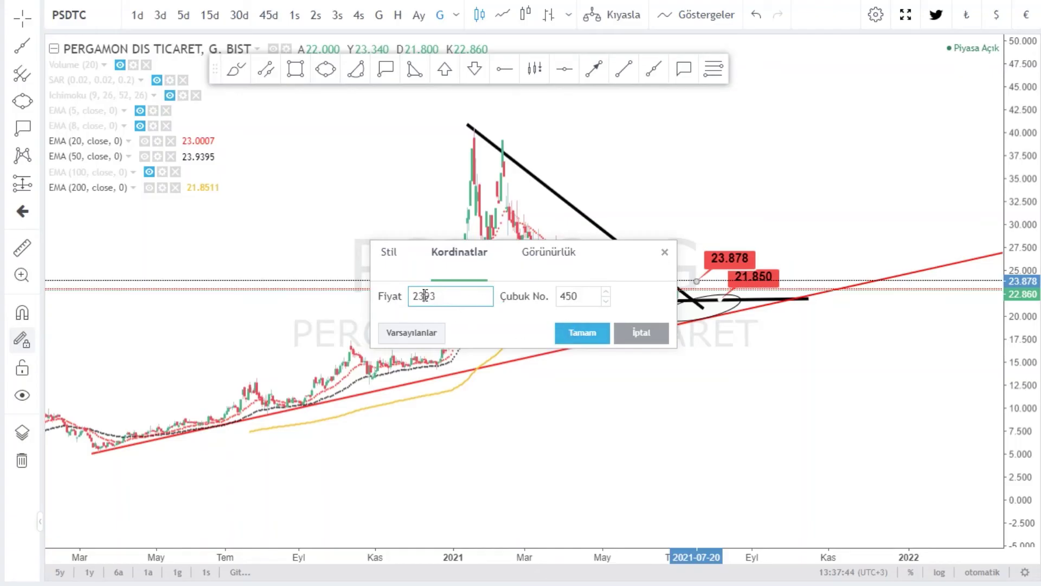
click(576, 331)
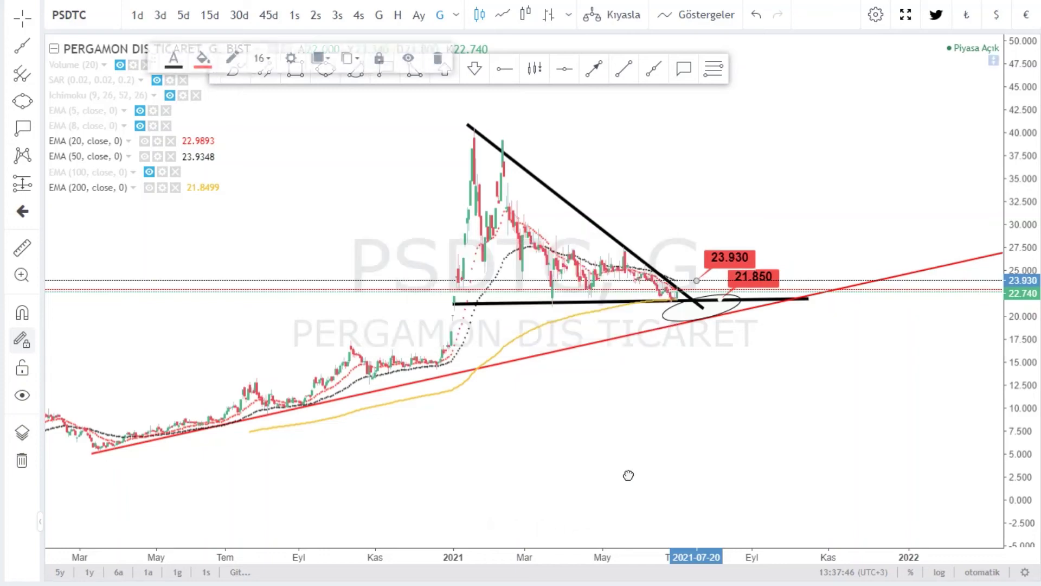
drag(627, 299, 546, 477)
right_click(599, 206)
drag(654, 385, 792, 190)
drag(1008, 420, 1004, 274)
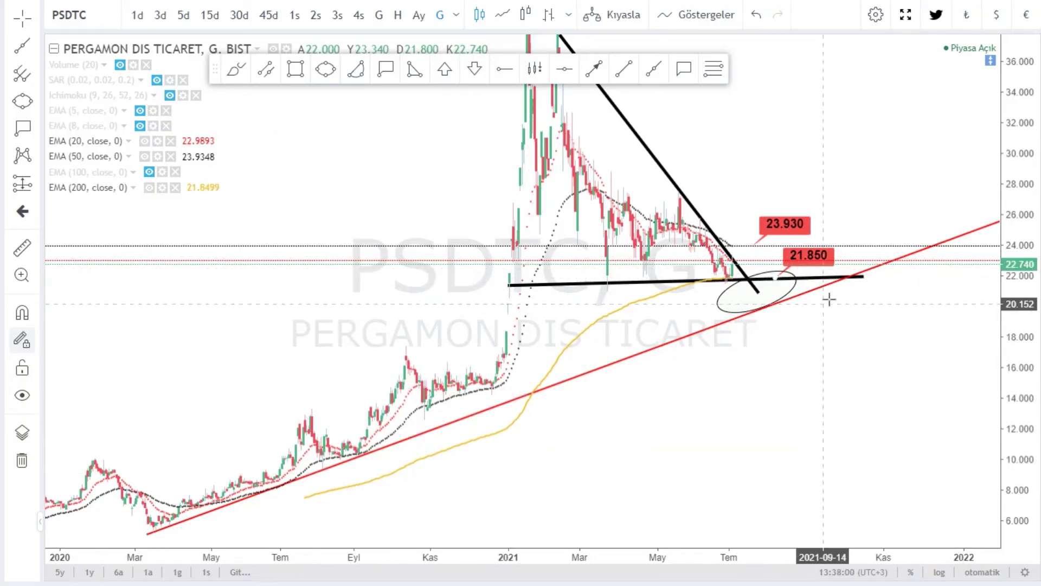
drag(963, 269, 898, 369)
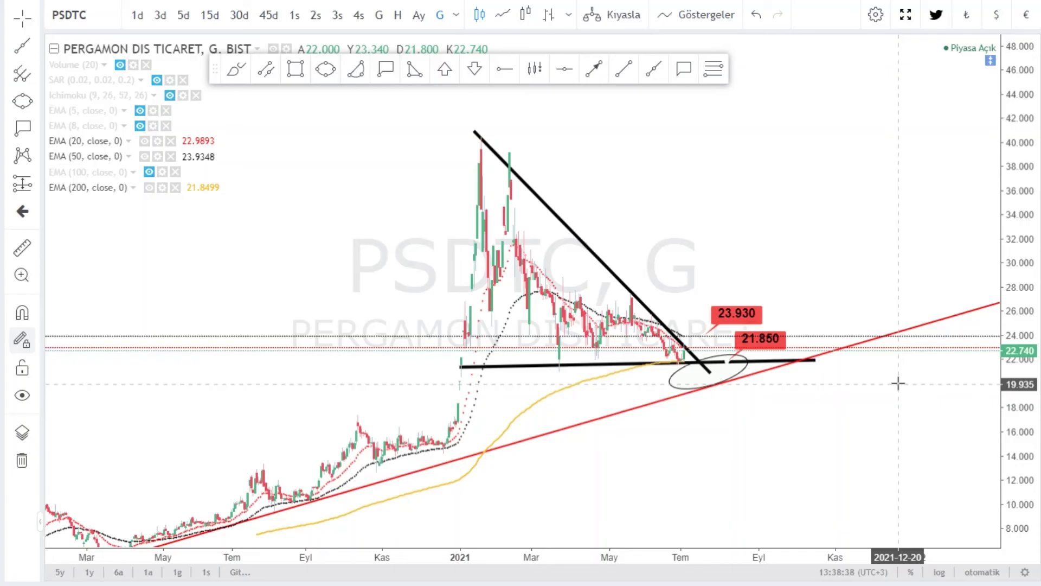
Step: Switch the chart to the XU100 (BIST 100) index
key(comma)
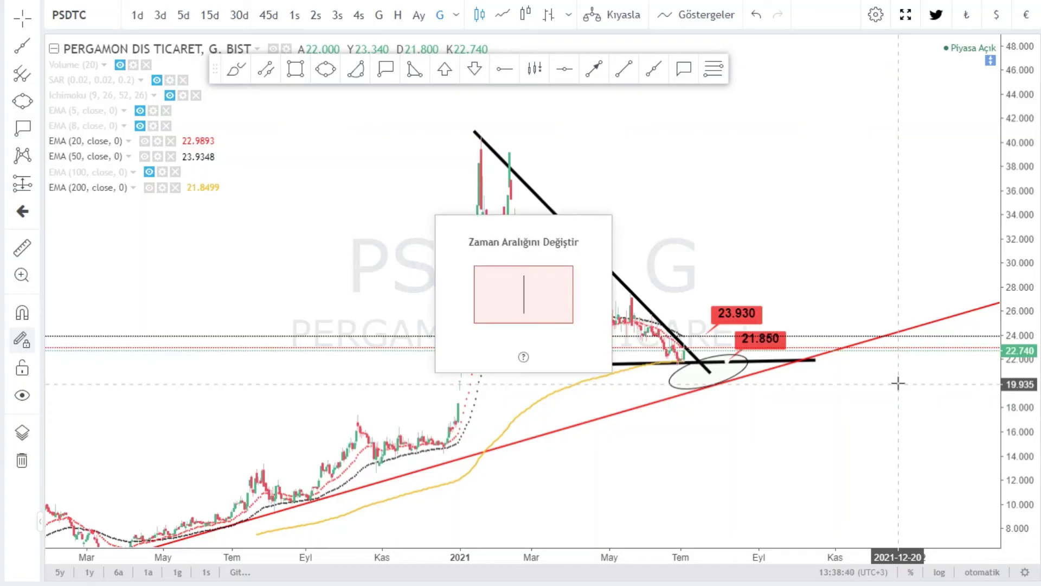
click(99, 14)
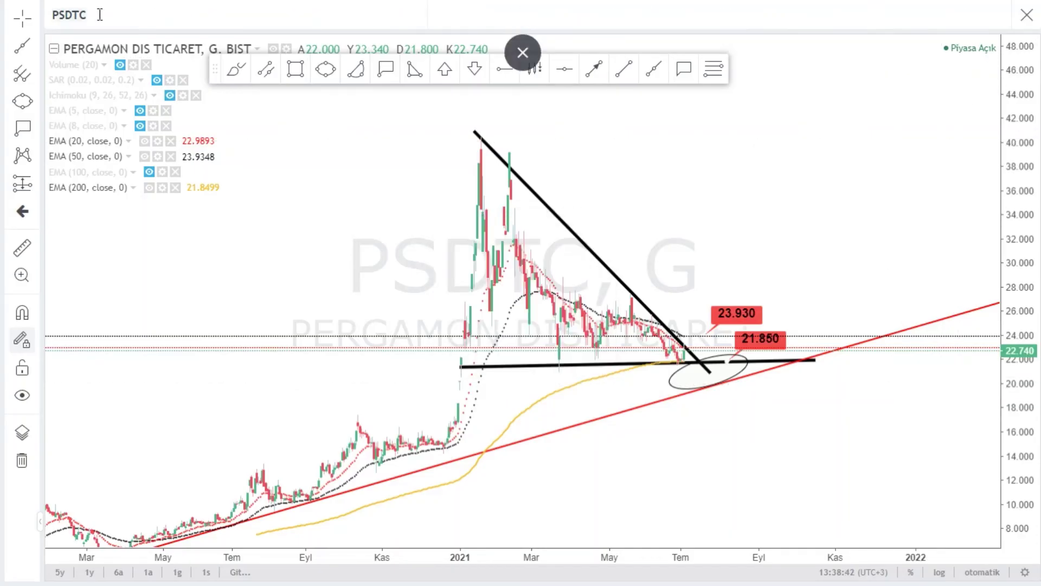
text(XU)
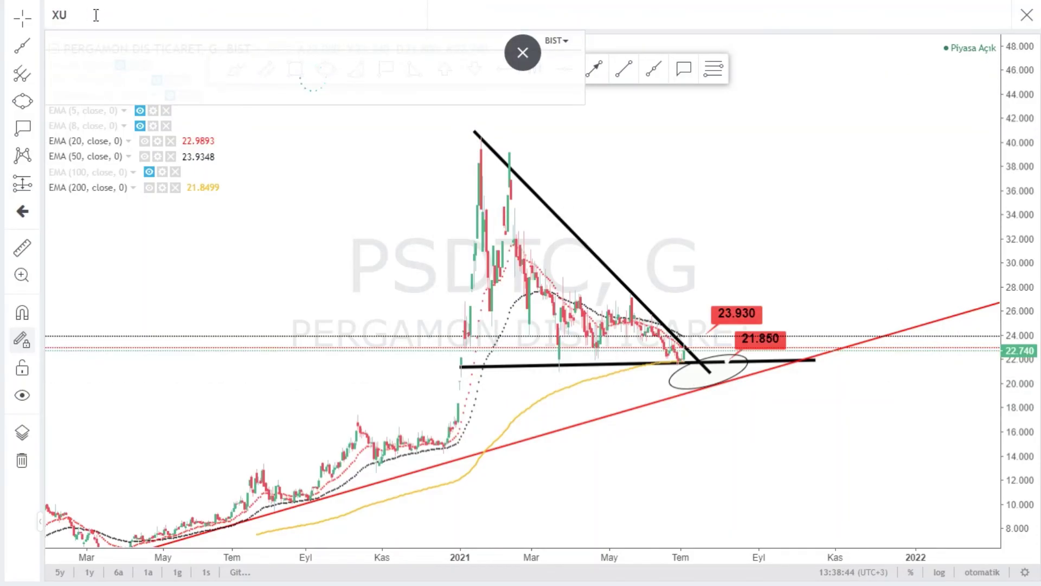
text(100)
click(138, 63)
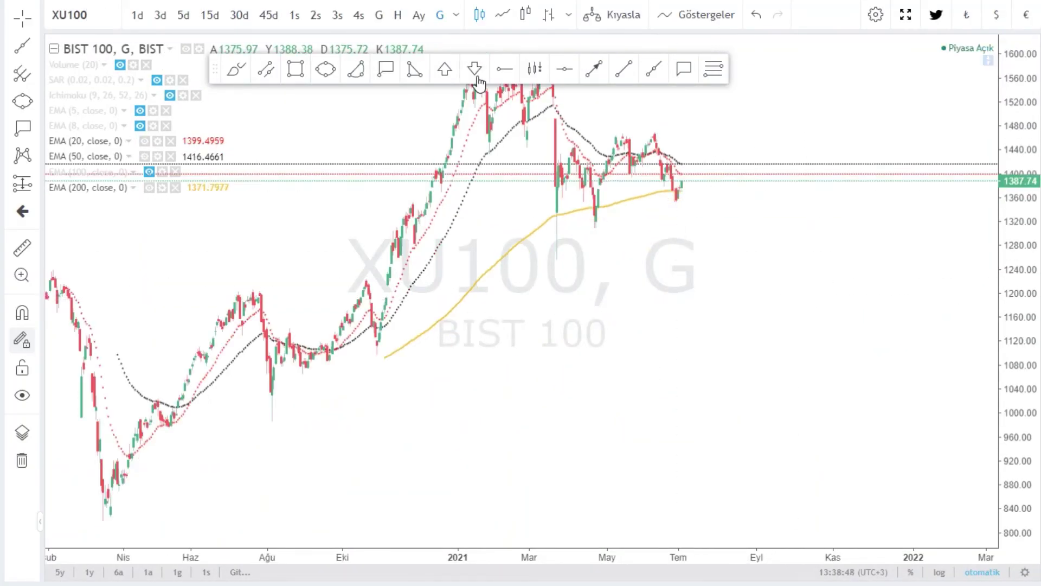
Step: Set the XU100 chart to the 60-minute interval and show only the price pane, without RSI and MACD
text(60)
key(Return)
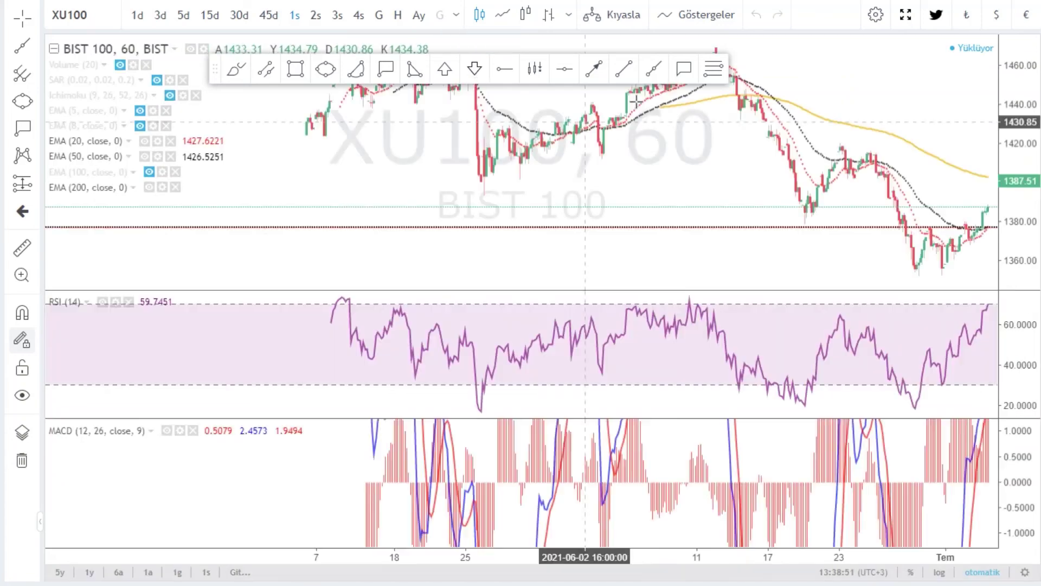
right_click(783, 174)
click(725, 170)
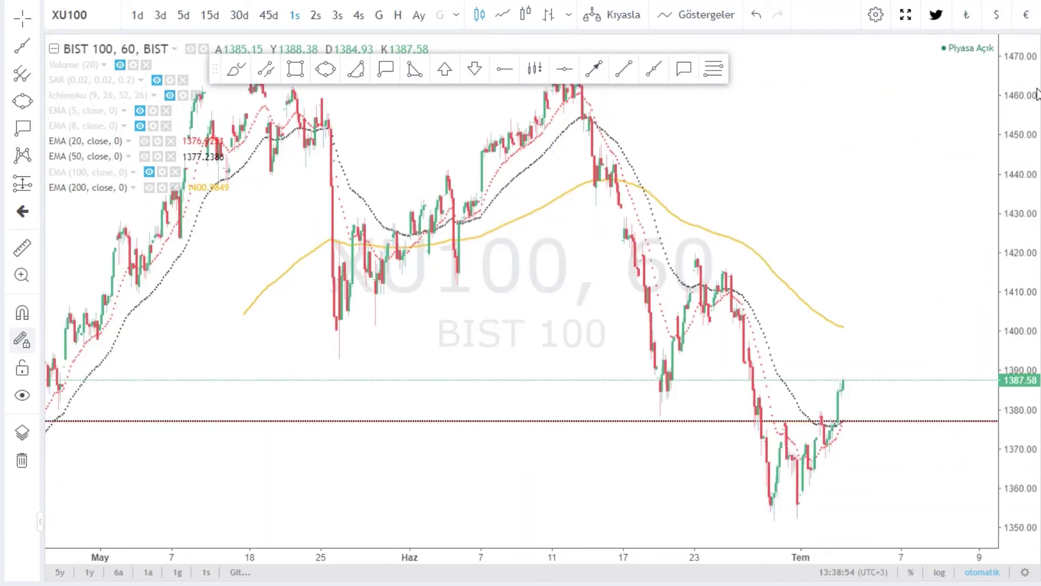
scroll(944, 350, up, 2)
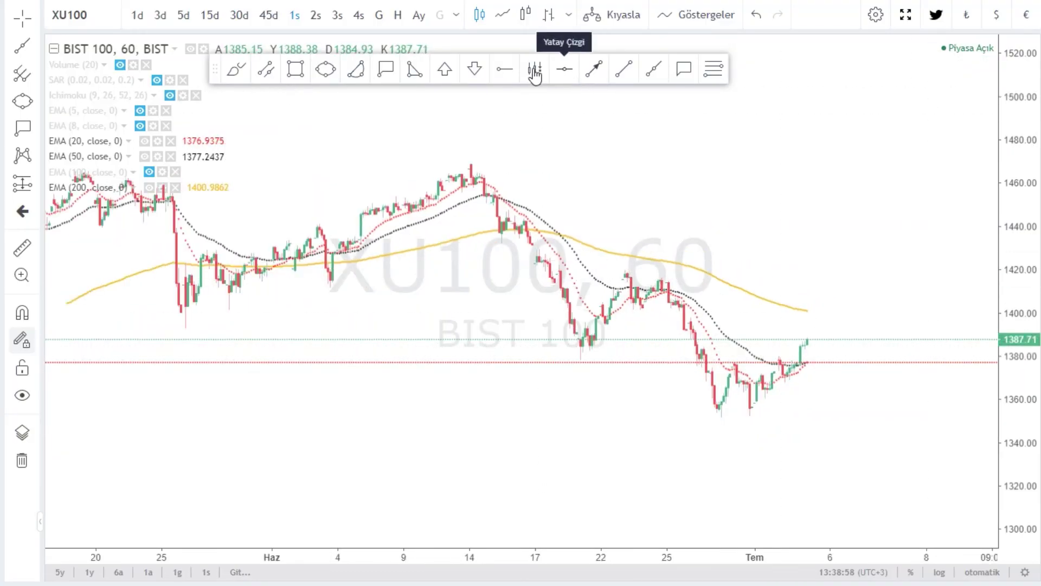
Step: Draw a black horizontal ray at about 1384.56 starting from 17 June 2021 10:00
click(504, 69)
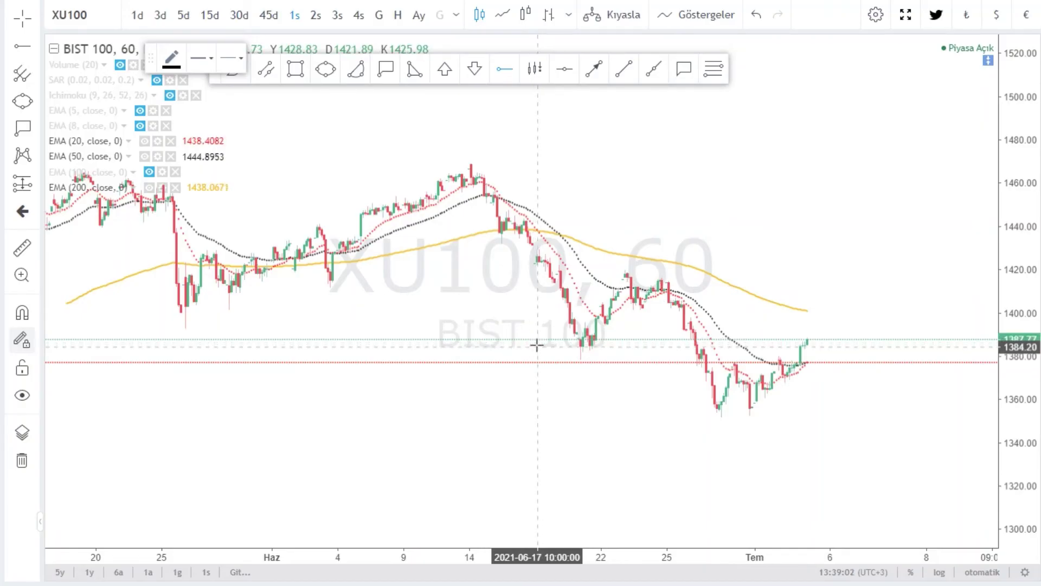
click(537, 346)
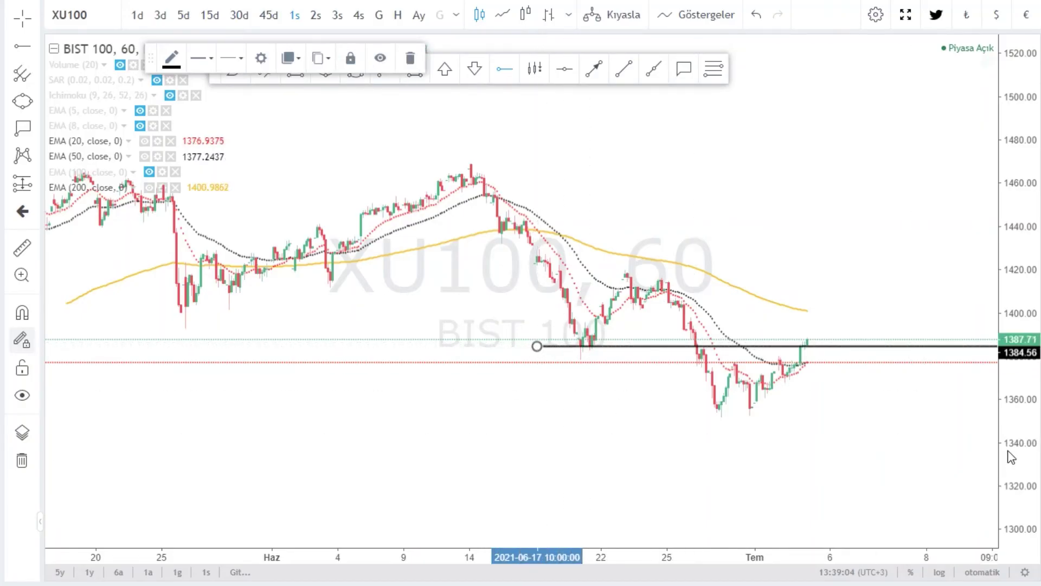
drag(1011, 455, 1022, 338)
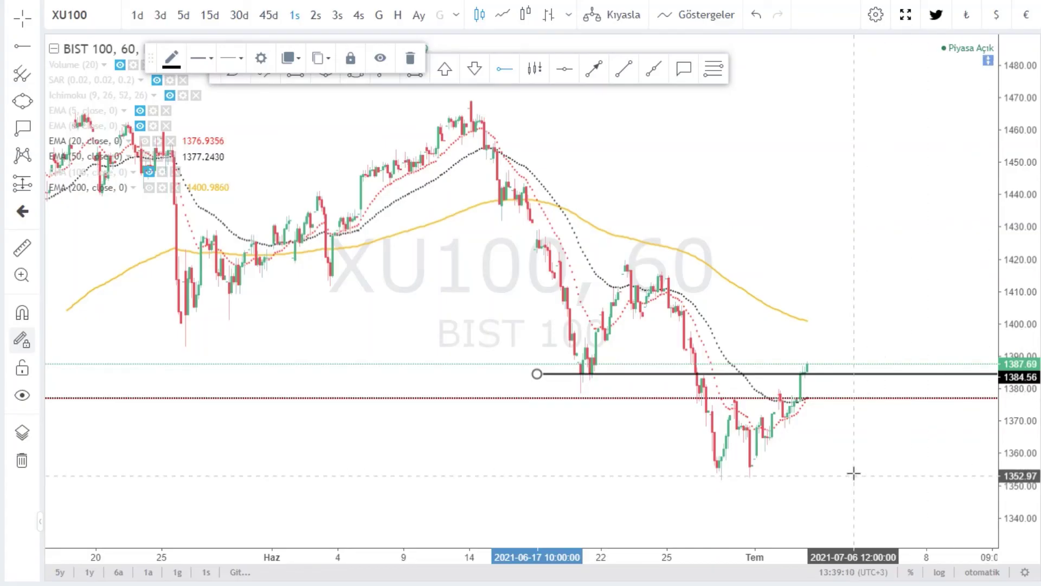
Step: Place a price label at about 1384.19 on the horizontal ray at 6 July 2021 12:00
mouse_move(552, 499)
mouse_down()
mouse_move(532, 461)
mouse_move(499, 442)
mouse_up()
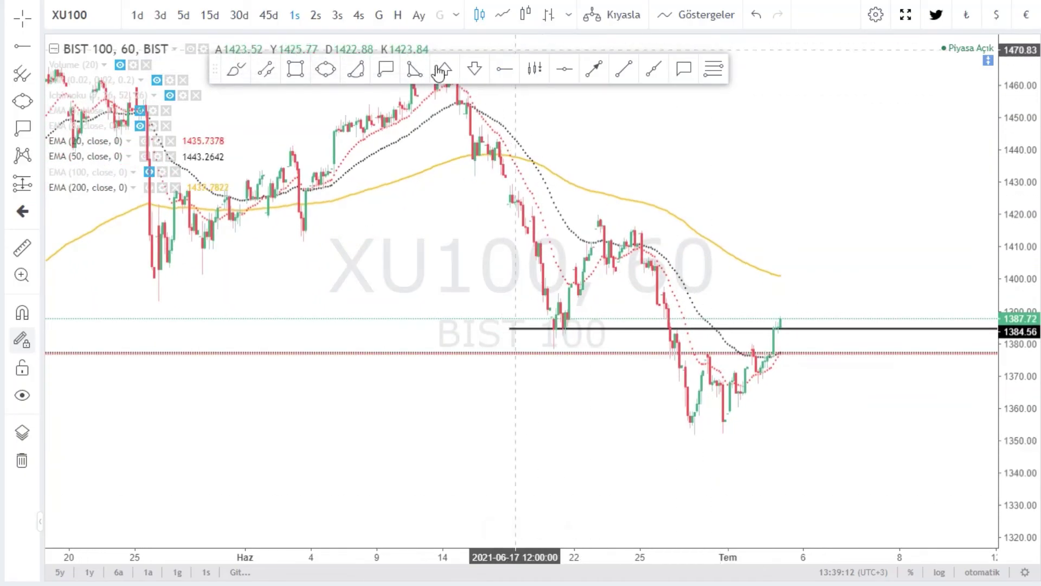
click(394, 71)
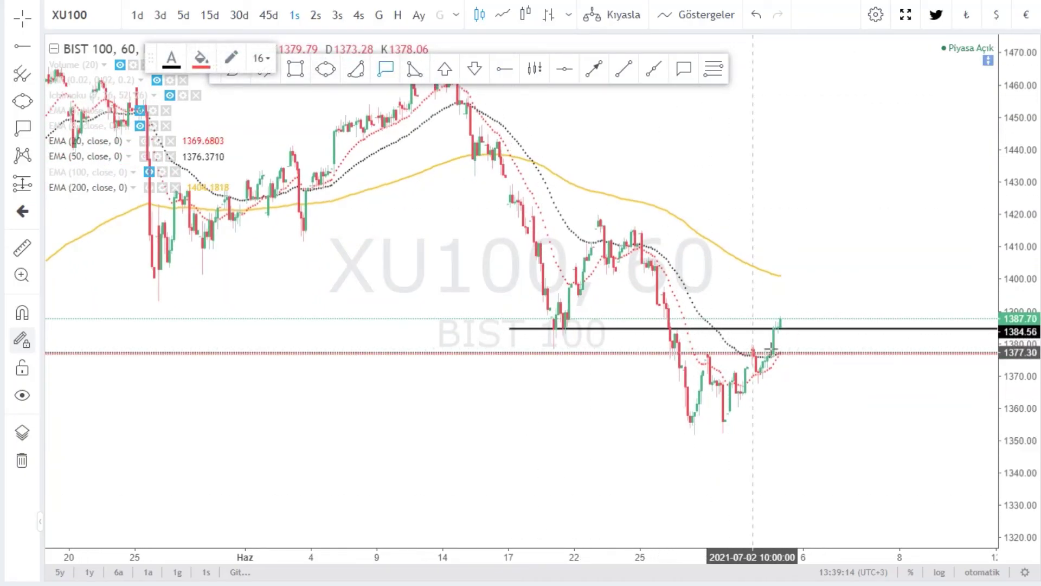
click(827, 329)
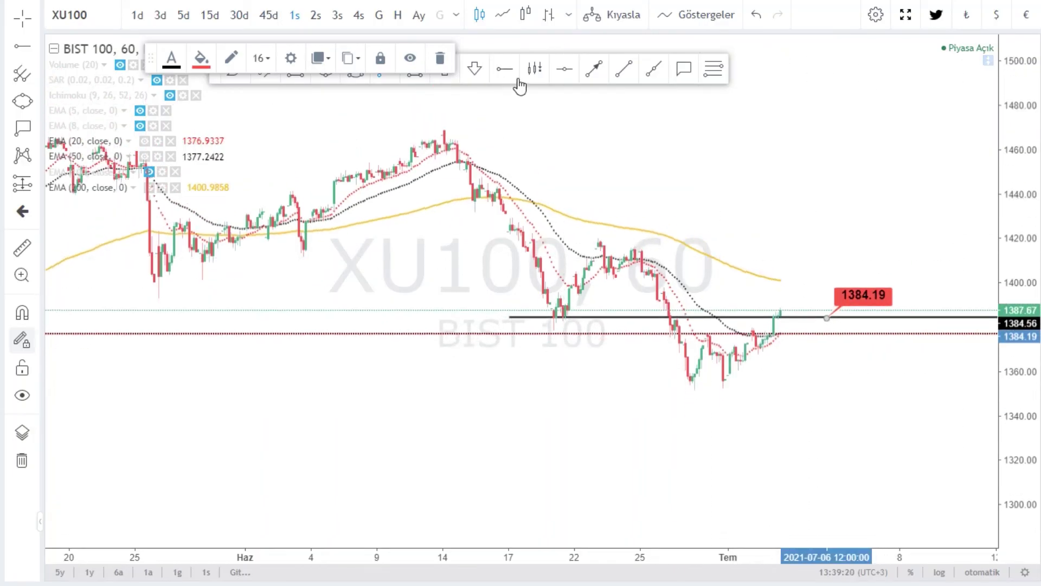
Step: Draw a falling black trendline from the 14 June 2021 peak at about 1469.59 along the late-June highs to about 1355
click(624, 69)
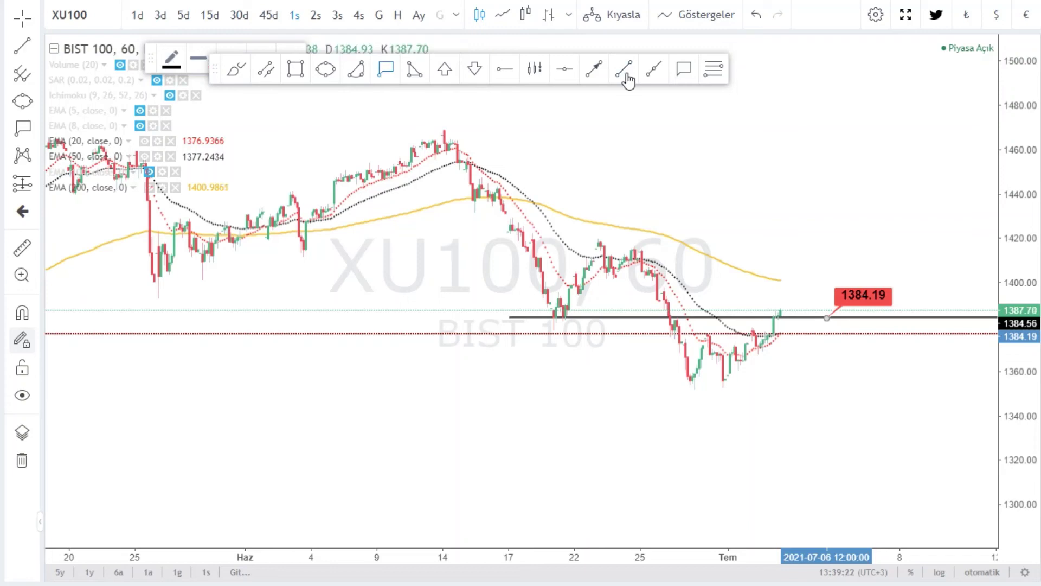
click(442, 129)
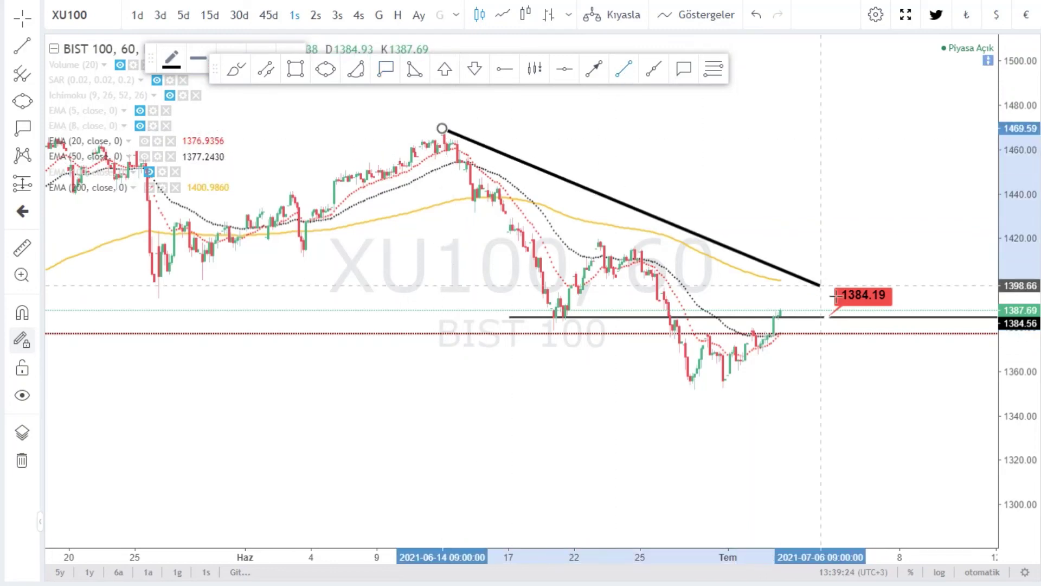
click(862, 382)
Step: Brush a pullback path from the latest candle down to the falling trendline and back up, and circle the 1384.19 price label
drag(779, 409, 629, 425)
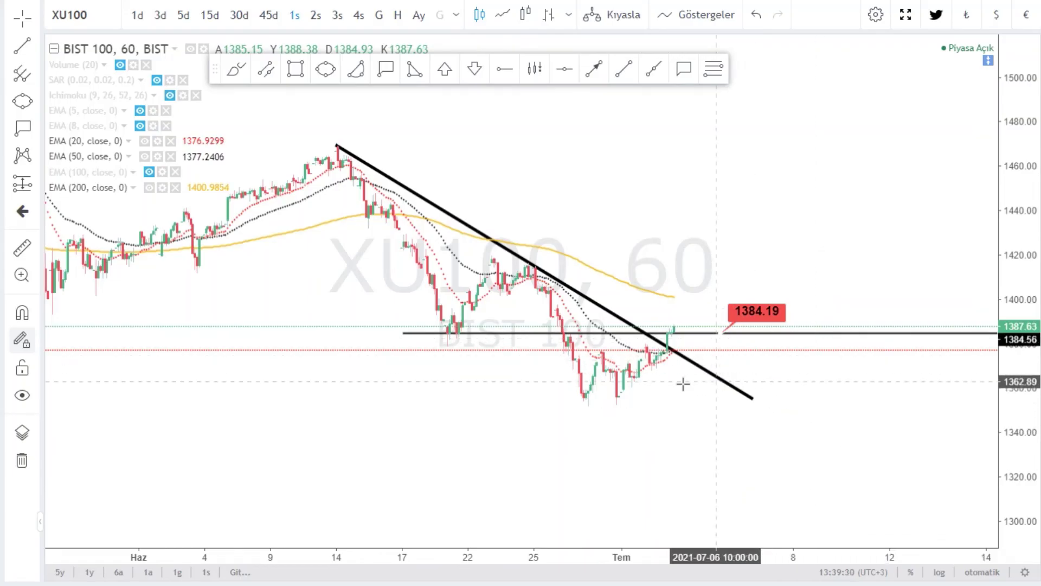
click(237, 73)
mouse_move(671, 328)
mouse_down()
mouse_move(704, 369)
mouse_move(723, 349)
mouse_up()
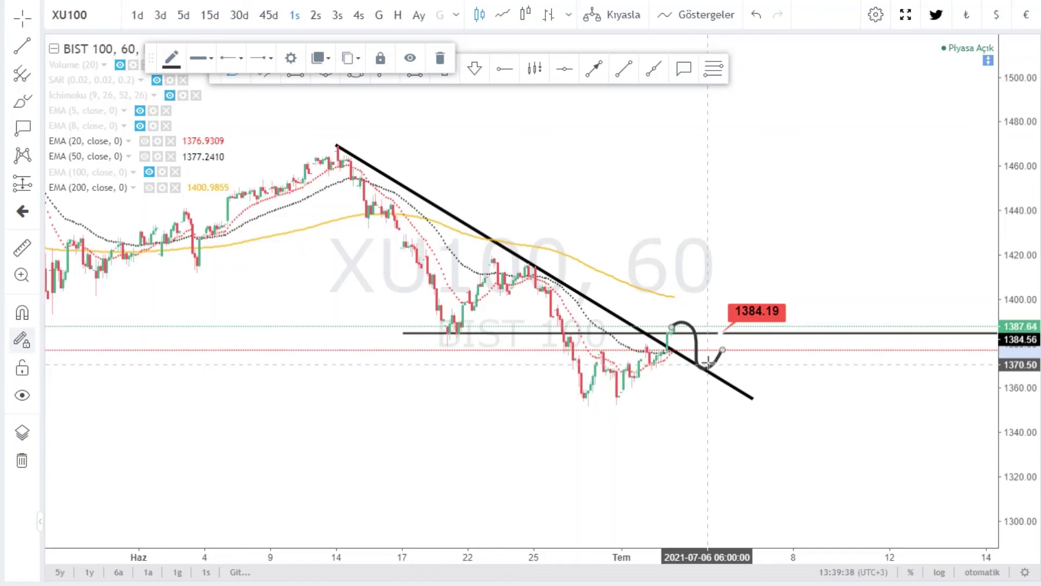
mouse_move(797, 274)
mouse_down()
mouse_move(722, 321)
mouse_move(813, 283)
mouse_move(767, 281)
mouse_move(758, 292)
mouse_up()
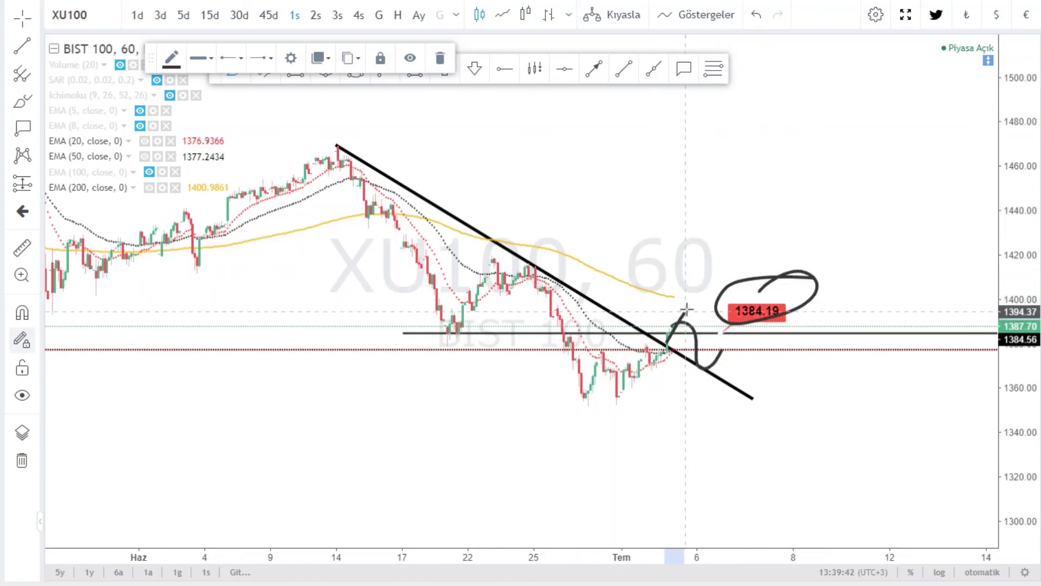
Step: Brush a stepped falling price path from the latest candles down to about 1300, with a dome over the most recent candles
mouse_move(686, 309)
mouse_down()
mouse_move(697, 368)
mouse_move(727, 345)
mouse_move(739, 361)
mouse_move(811, 379)
mouse_move(816, 392)
mouse_up()
mouse_move(594, 398)
mouse_down()
mouse_move(629, 342)
mouse_move(830, 396)
mouse_move(932, 519)
mouse_up()
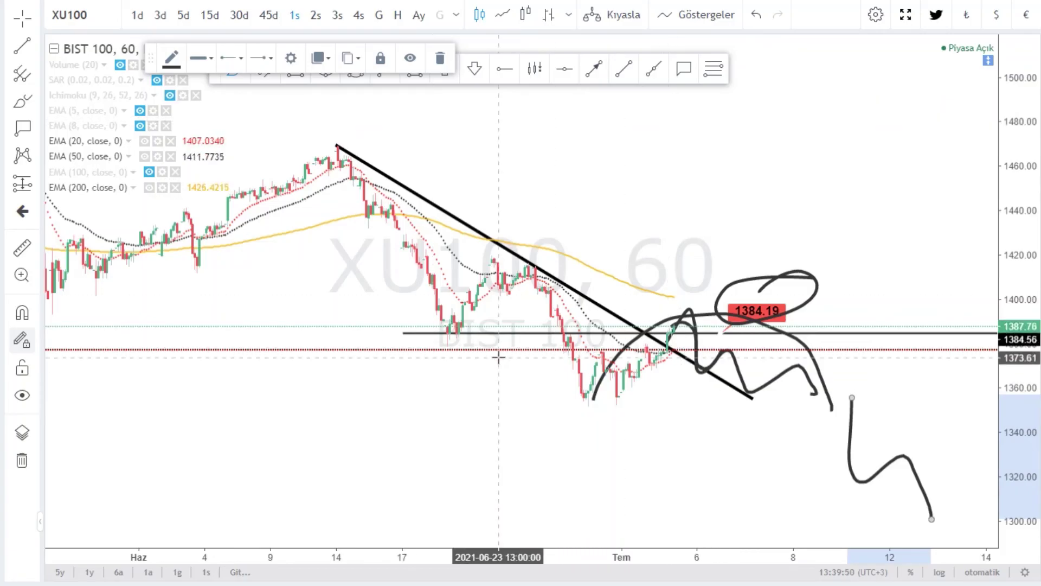
Step: Brush a wide bowl beneath the June lows and a short rising stroke leading into the late-June low
mouse_move(417, 329)
mouse_down()
mouse_move(700, 404)
mouse_move(755, 372)
mouse_up()
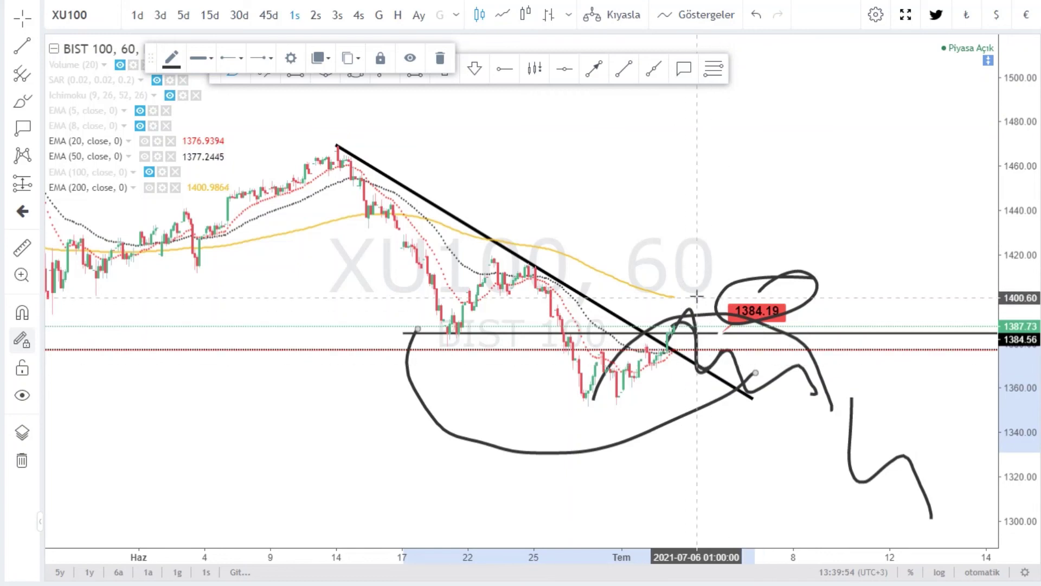
drag(681, 292, 870, 266)
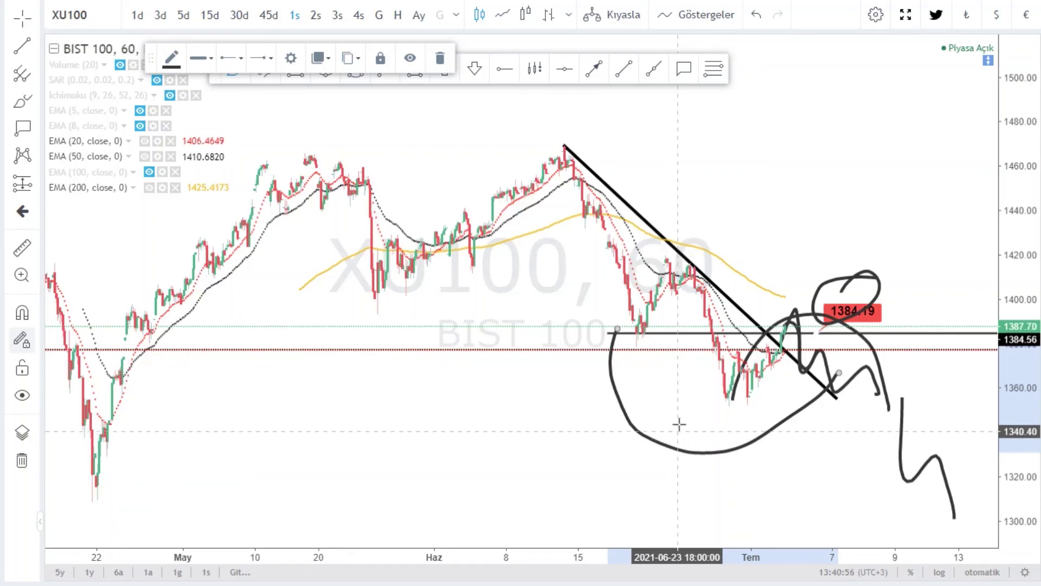
drag(681, 422, 734, 394)
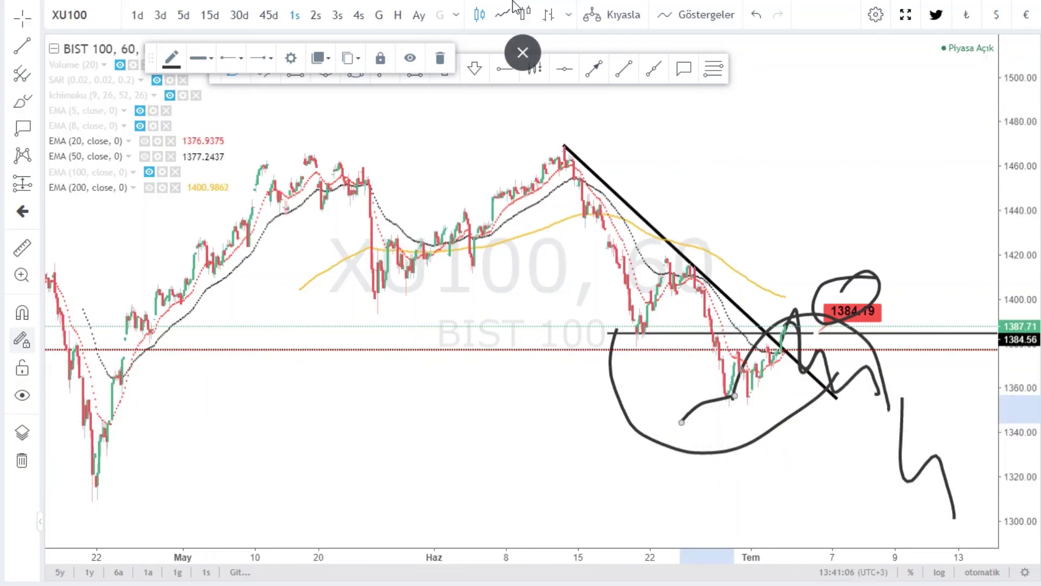
mouse_move(514, 7)
click(614, 9)
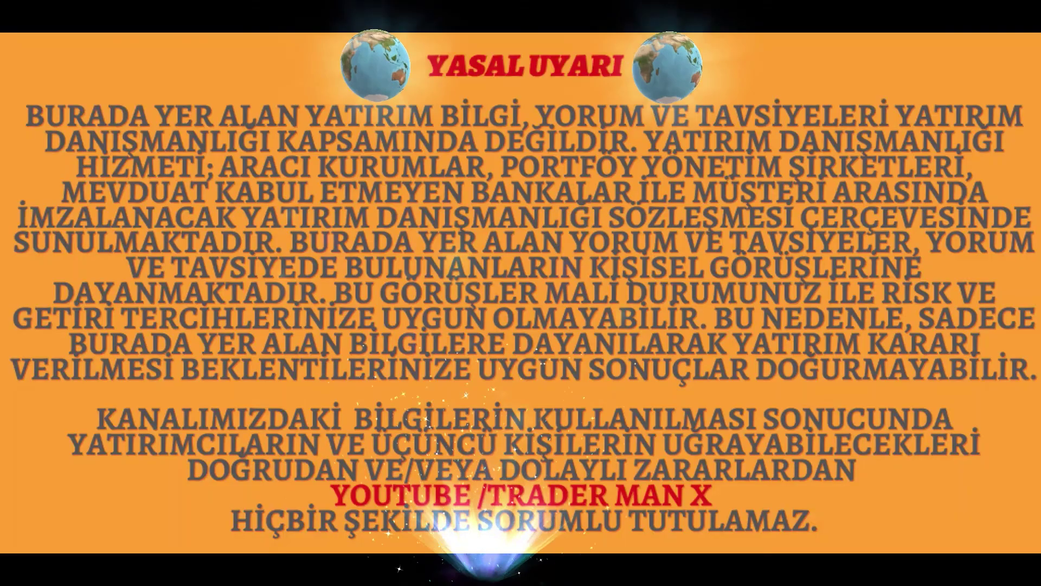